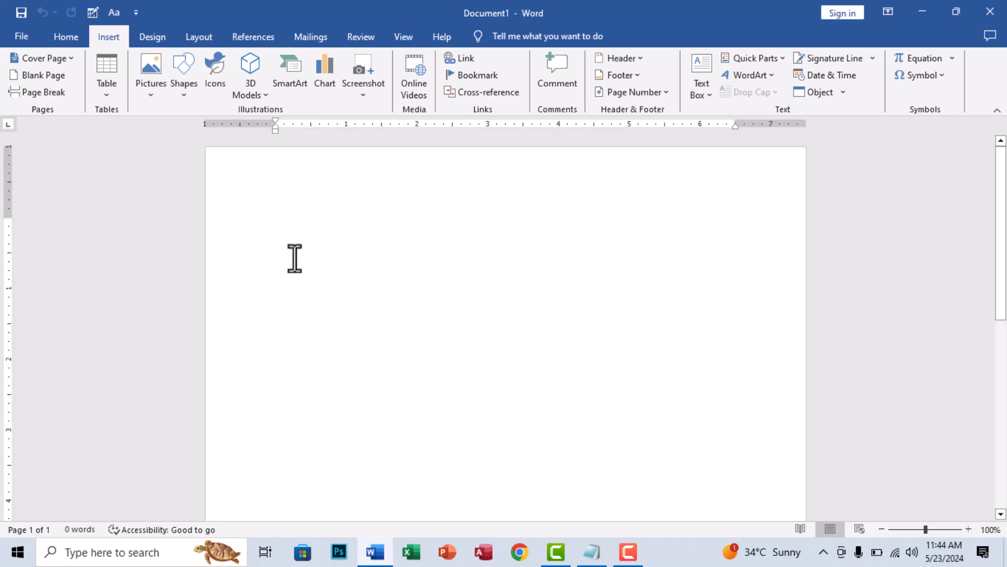
- Minimize the blank document and open the Brochure file from the MS Word Graphic Sample folder inside MISC FILES on the desktop
click(922, 12)
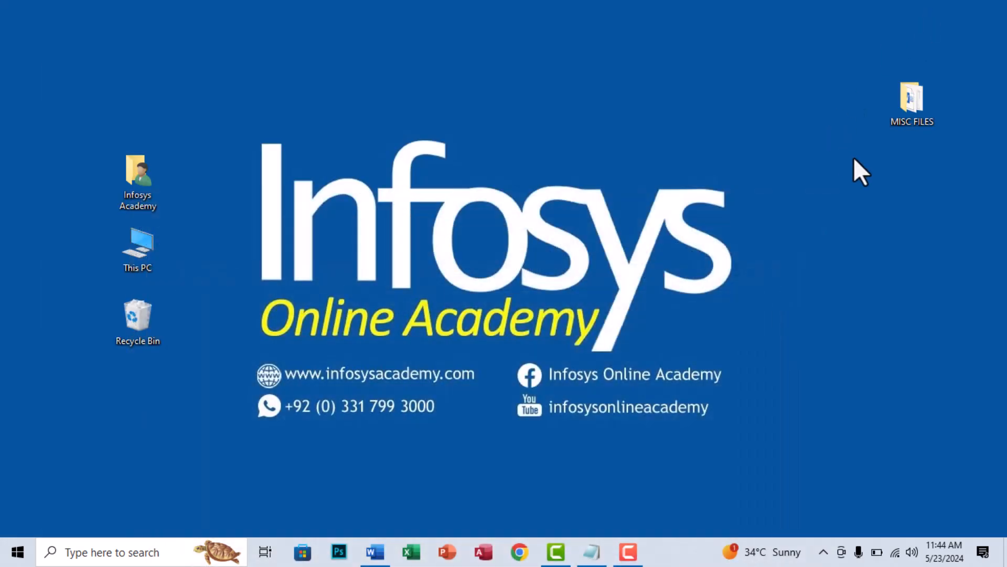
double_click(910, 105)
double_click(247, 146)
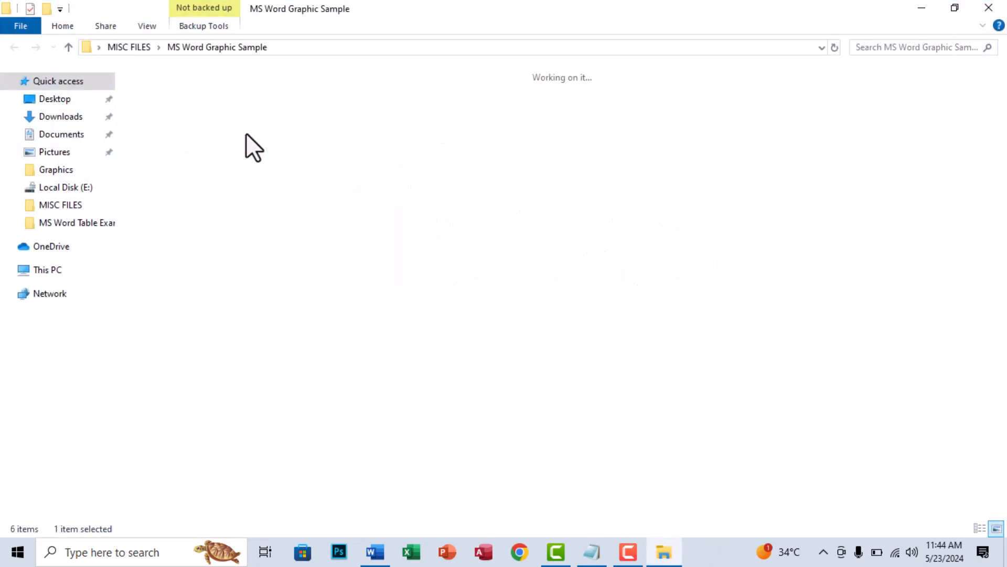
click(168, 128)
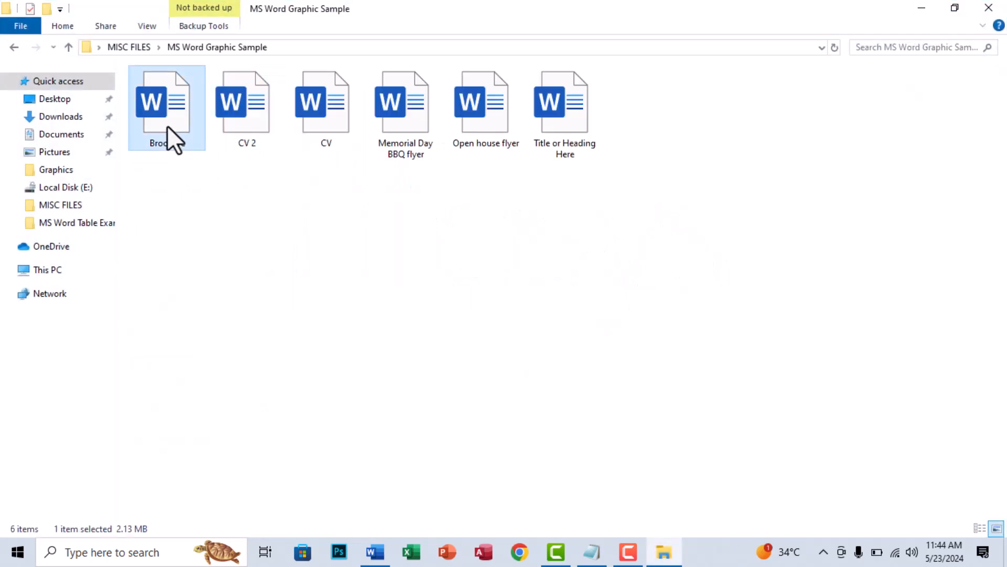
double_click(168, 128)
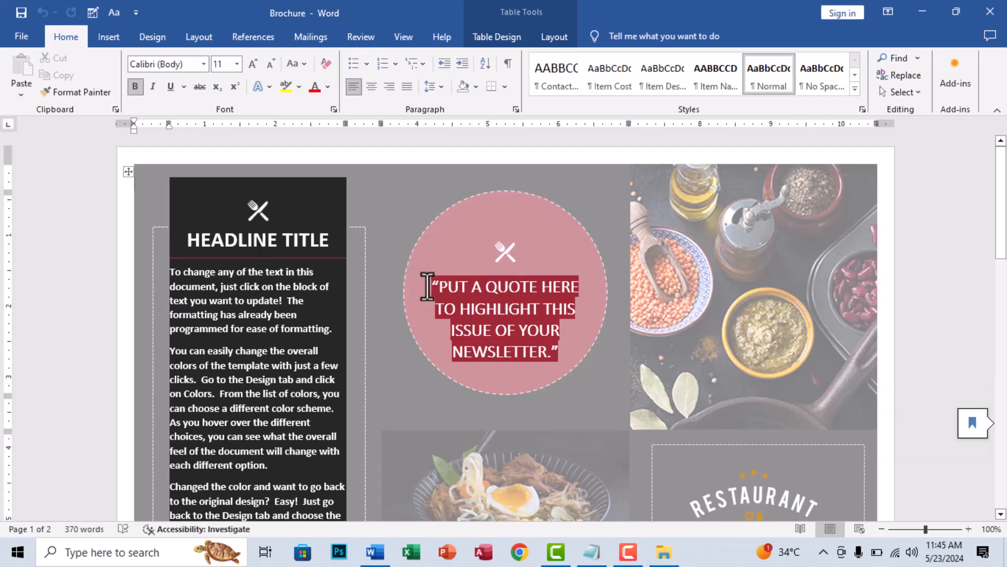
- Examine the images, shapes and text layout on both pages of the restaurant brochure, and close the document
scroll(443, 301, down, 3)
click(500, 245)
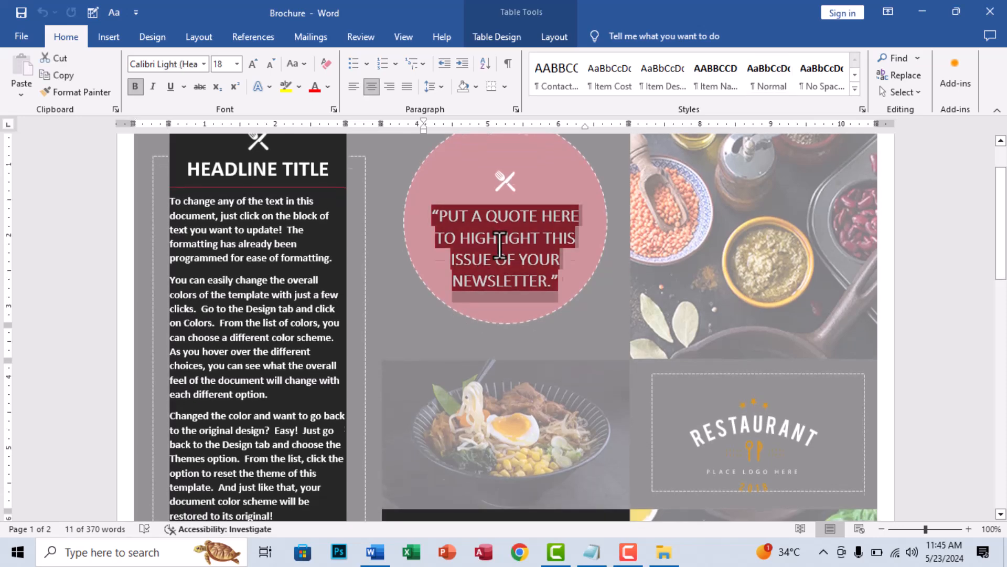
scroll(500, 245, up, 2)
click(758, 247)
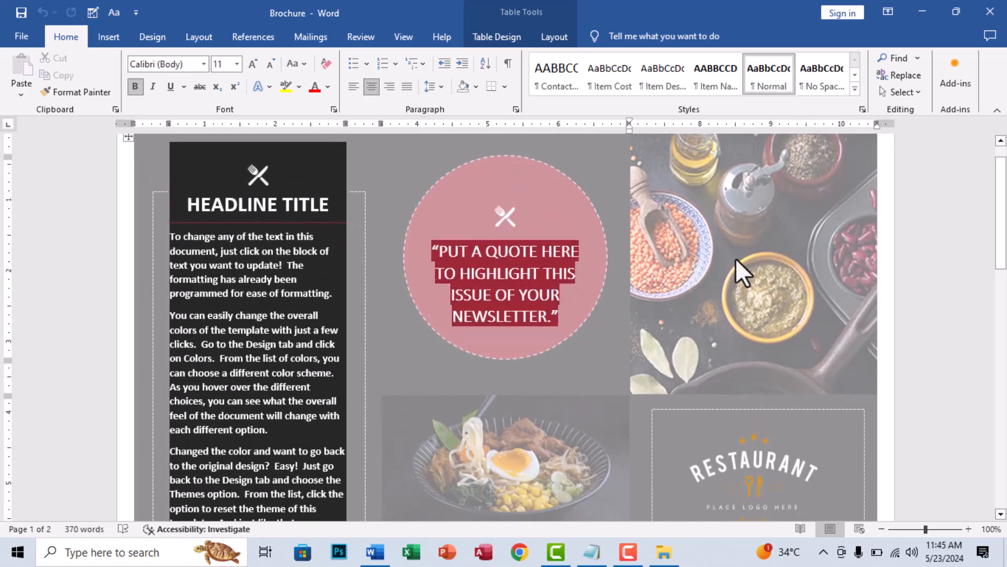
scroll(735, 315, down, 5)
scroll(648, 341, down, 15)
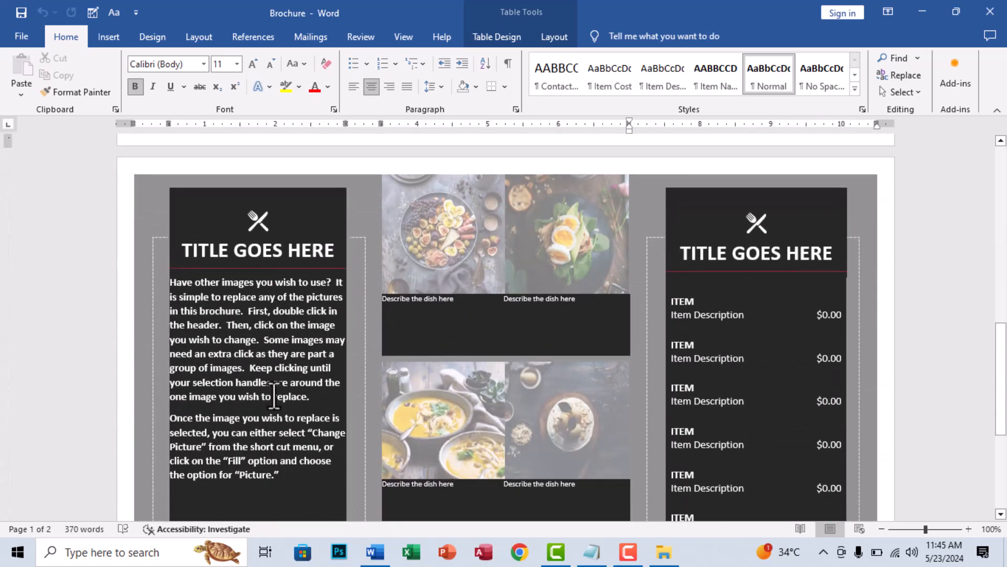
scroll(360, 400, down, 4)
scroll(658, 373, down, 4)
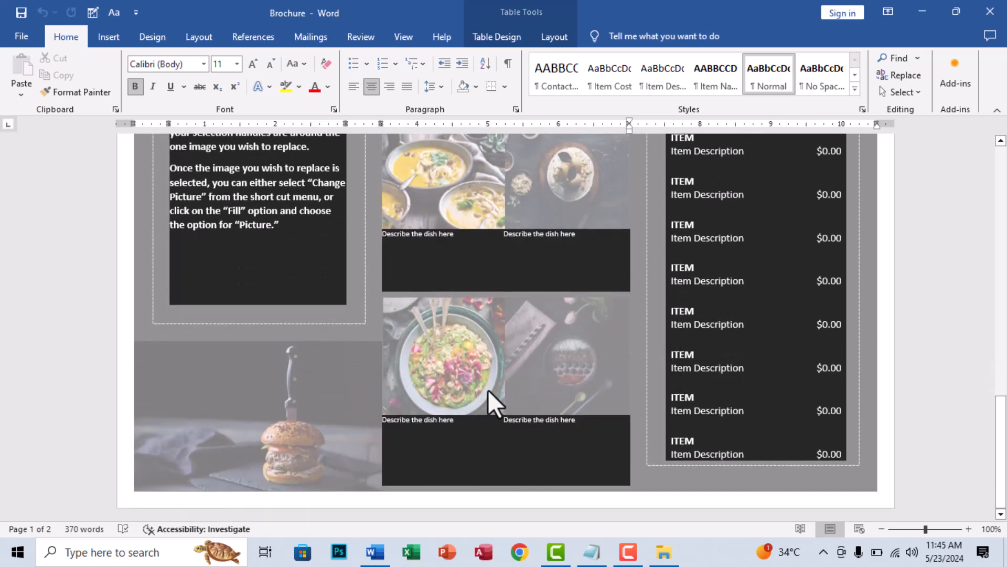
scroll(495, 404, up, 12)
scroll(495, 404, up, 10)
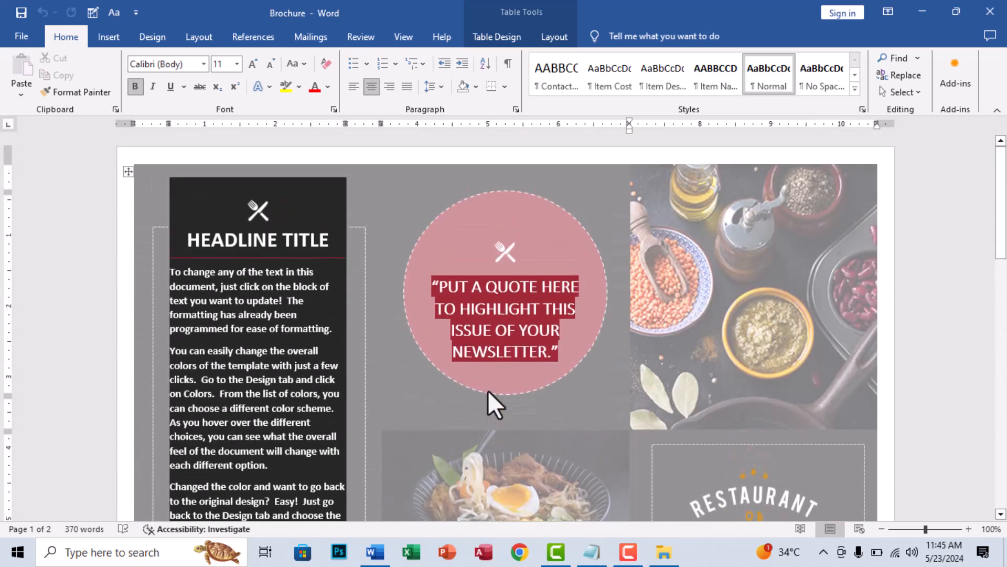
scroll(653, 293, down, 2)
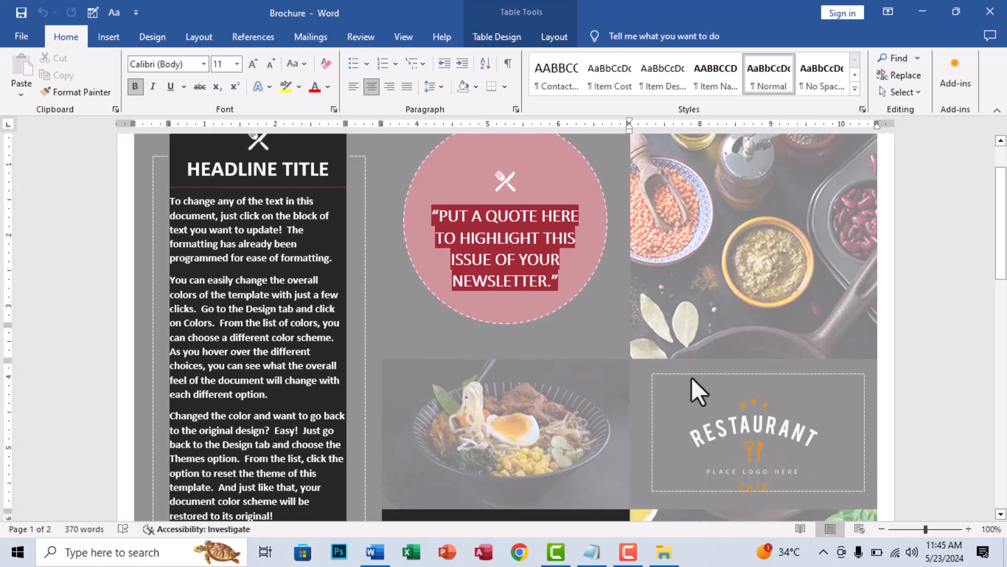
click(990, 12)
- Open the CV 2 document, inspect its photo, layout and contact icons, and close it
double_click(246, 125)
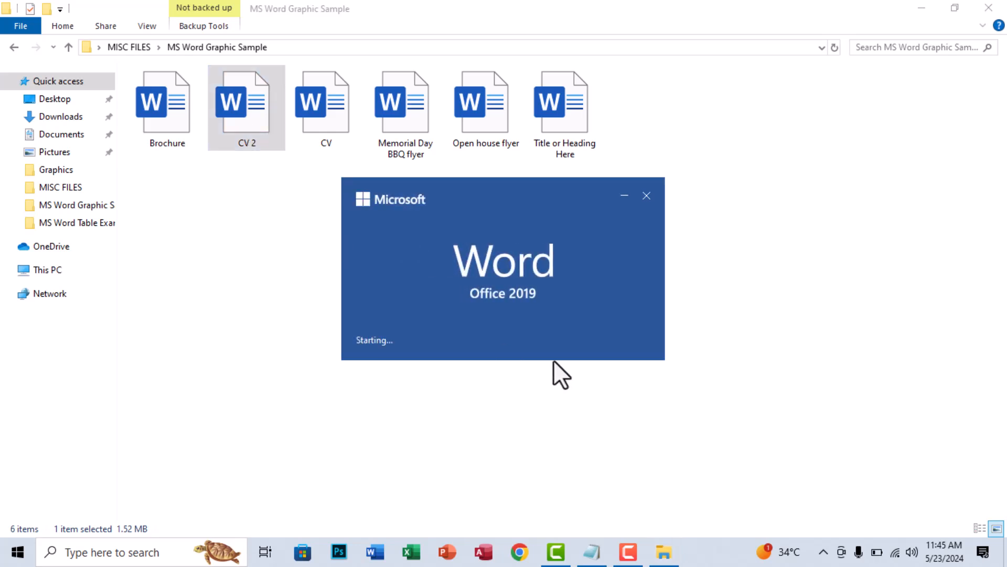
scroll(354, 329, down, 2)
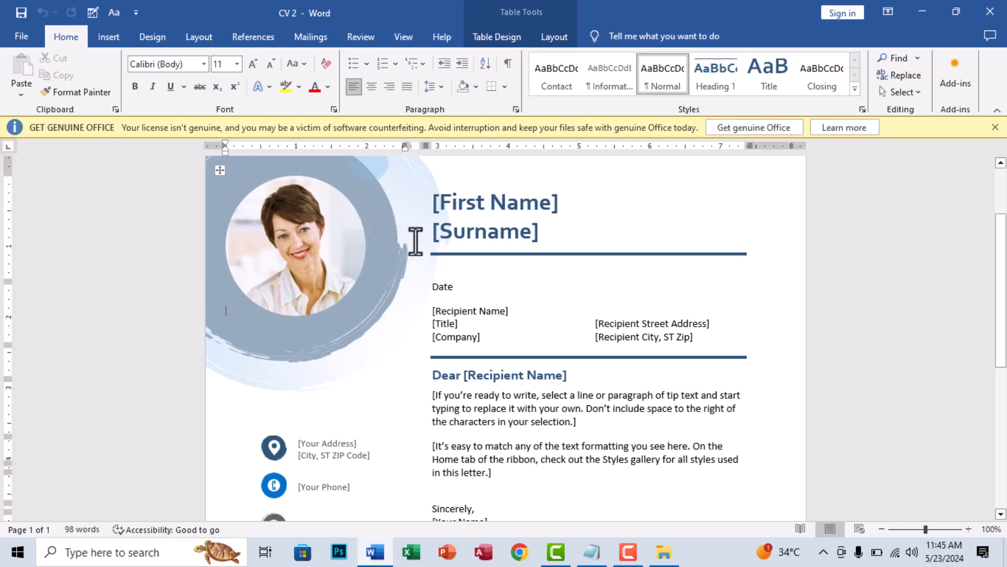
scroll(497, 345, down, 3)
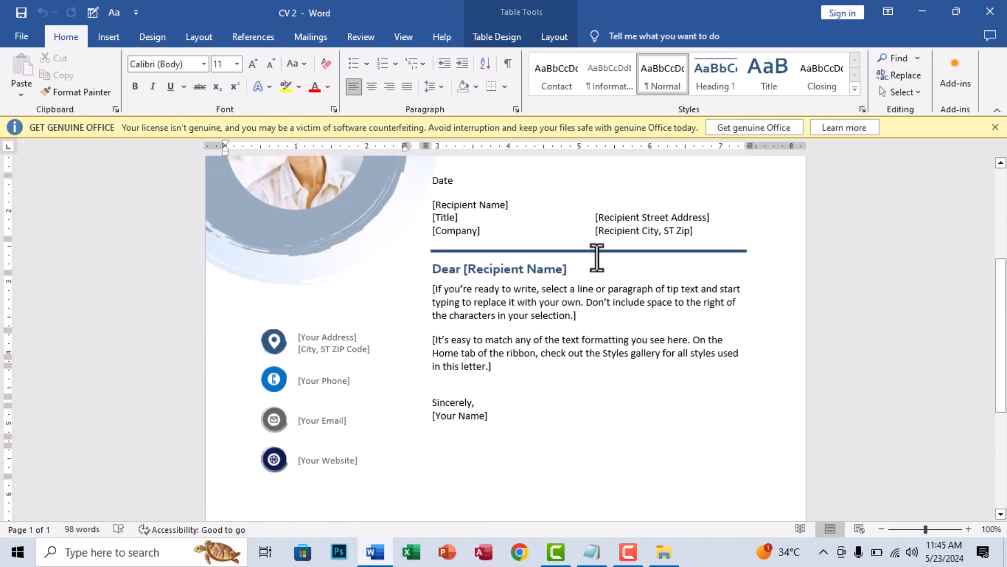
scroll(499, 360, down, 2)
click(271, 272)
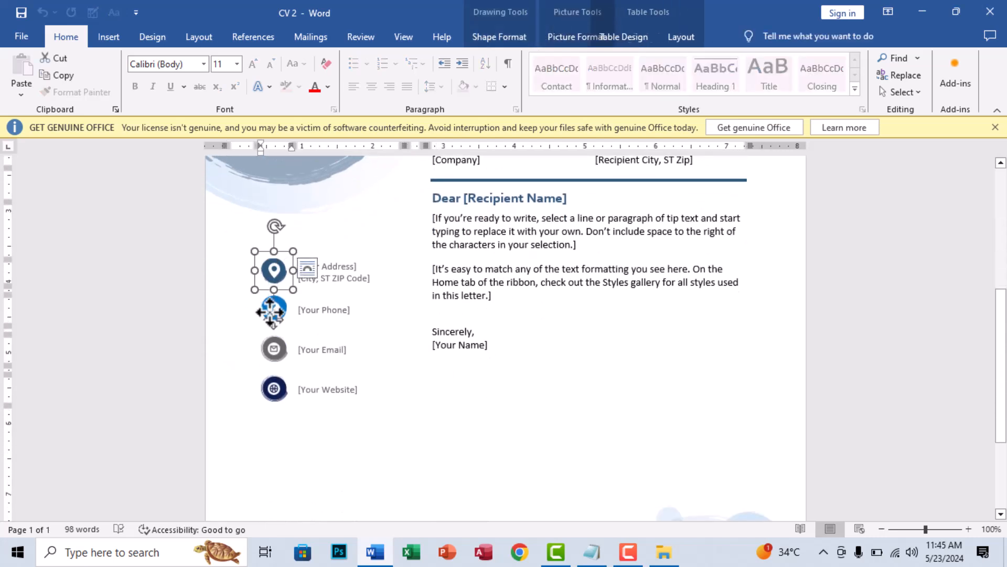
click(272, 348)
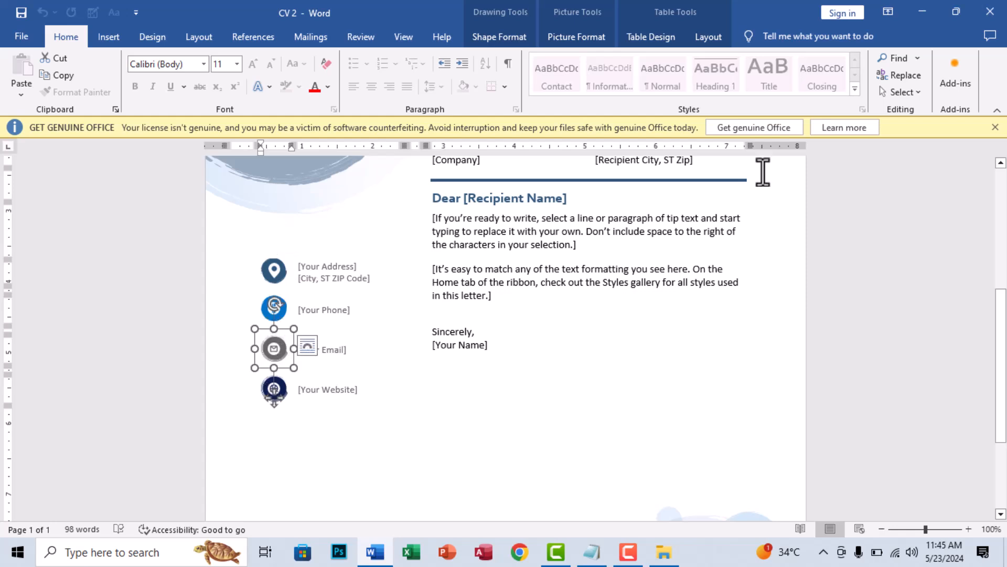
click(991, 11)
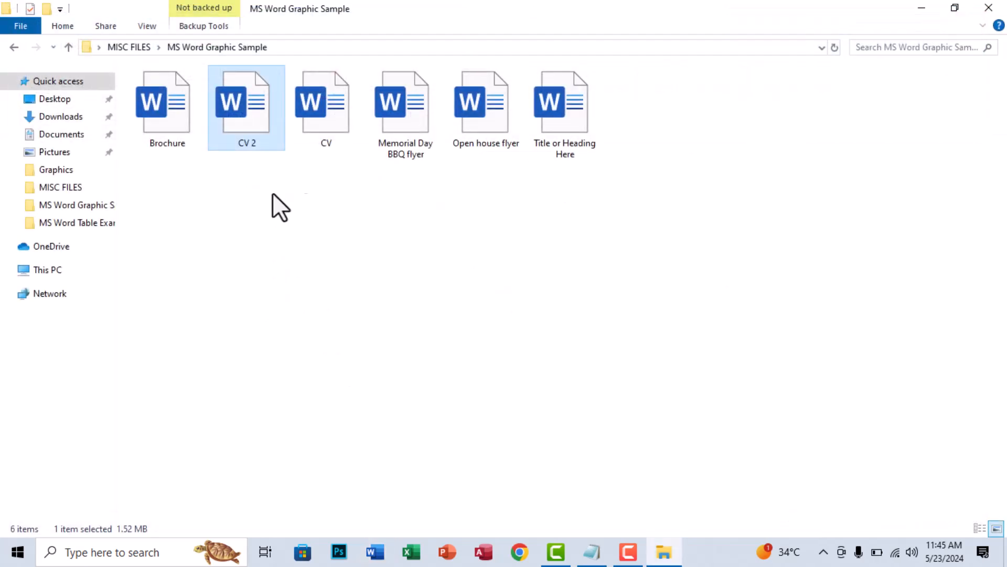
- Open the Memorial Day BBQ flyer, look through its page designs, and close it
double_click(398, 110)
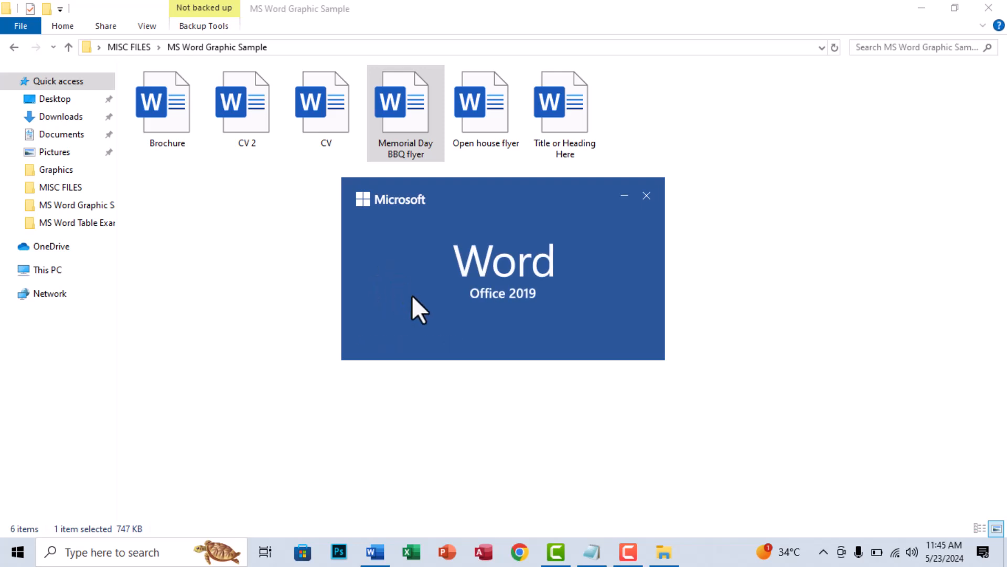
scroll(366, 263, down, 5)
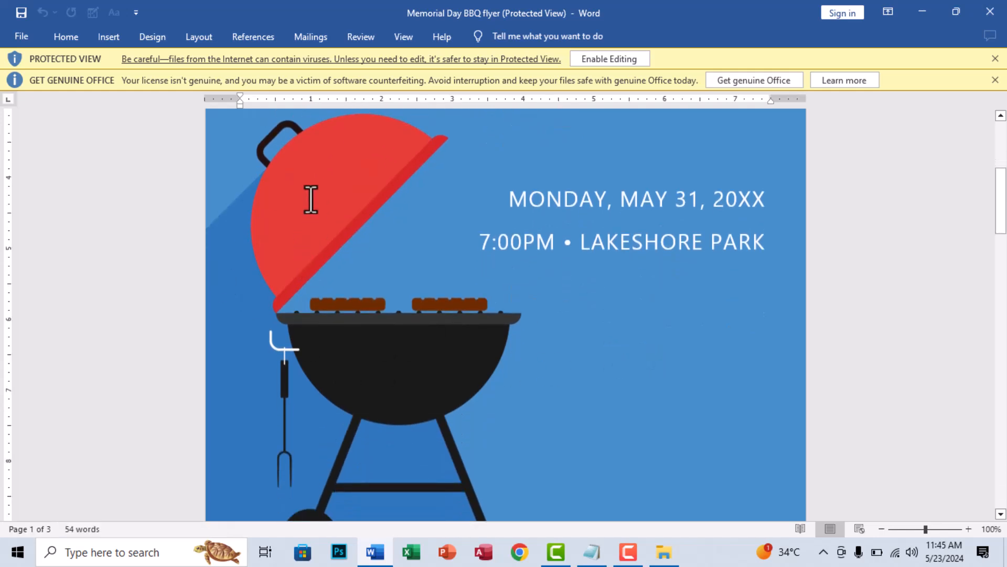
scroll(393, 372, down, 2)
scroll(393, 372, down, 15)
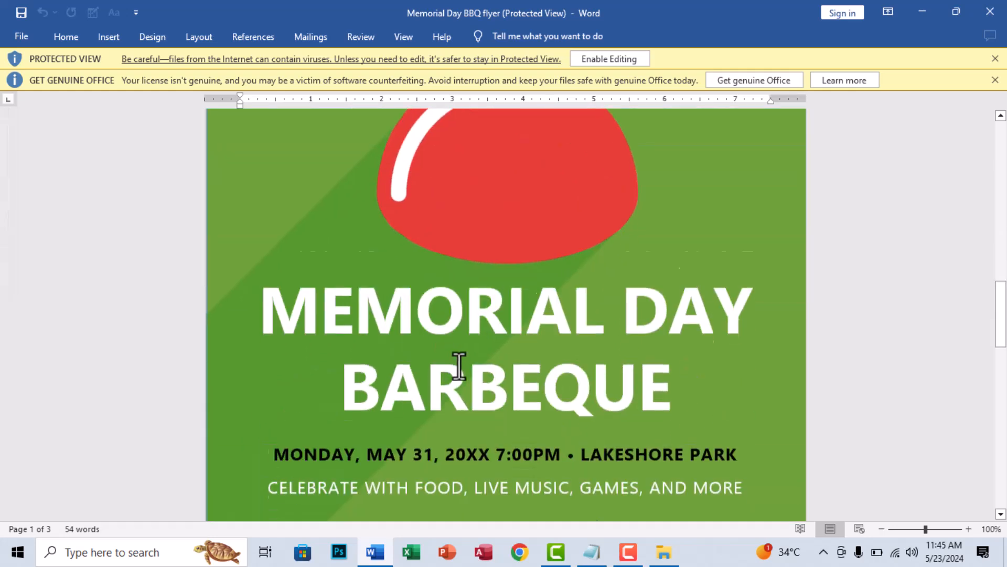
scroll(378, 353, down, 15)
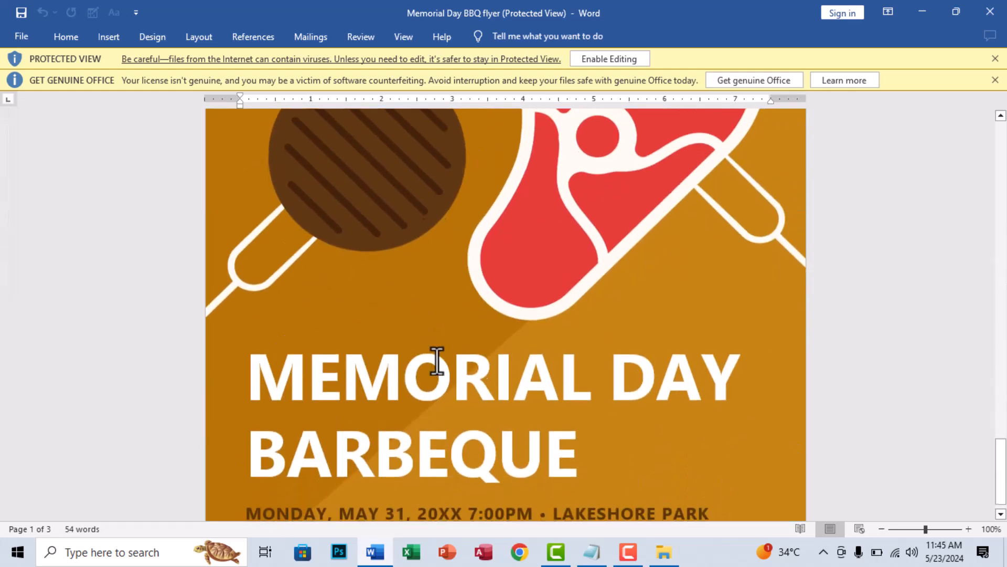
click(990, 11)
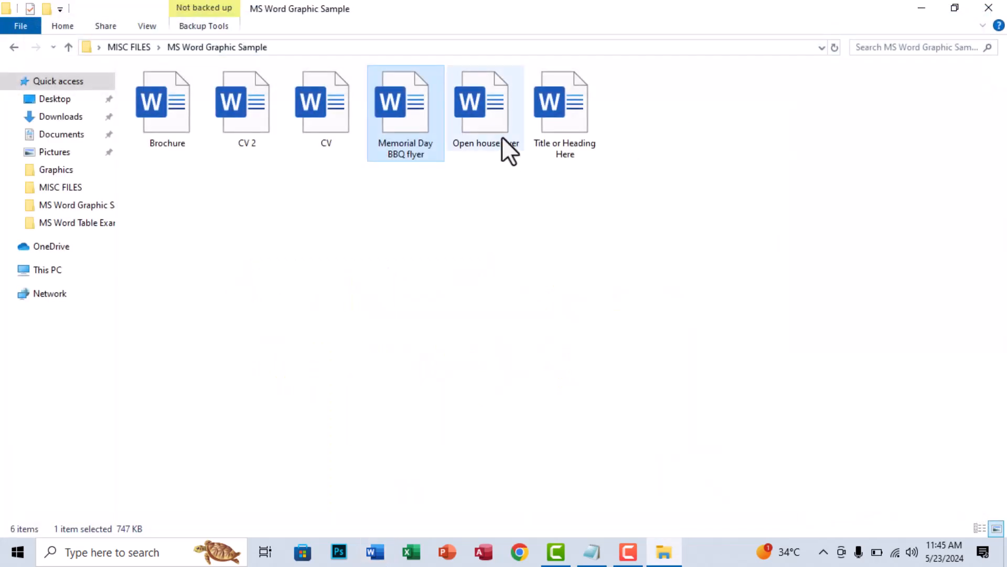
- Open the Open house flyer, review its pictures and text arrangement, and close it
double_click(504, 138)
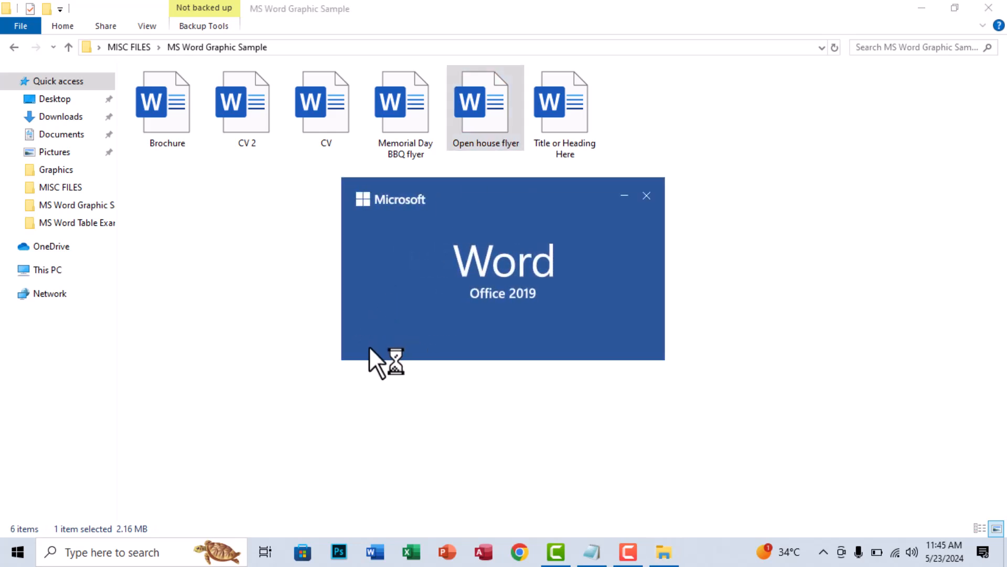
scroll(674, 297, down, 3)
scroll(673, 290, up, 3)
scroll(645, 308, down, 2)
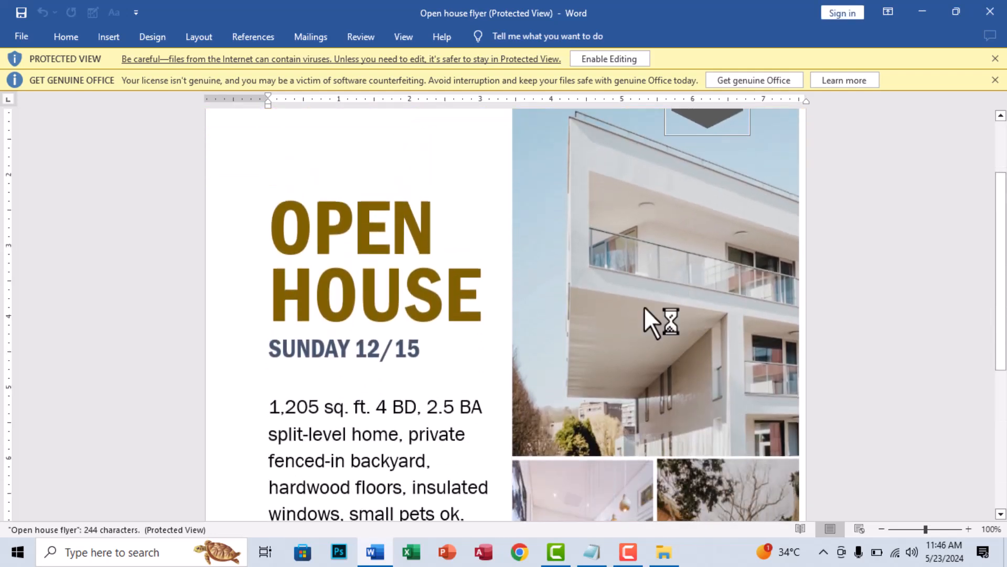
scroll(642, 309, down, 2)
scroll(640, 314, down, 3)
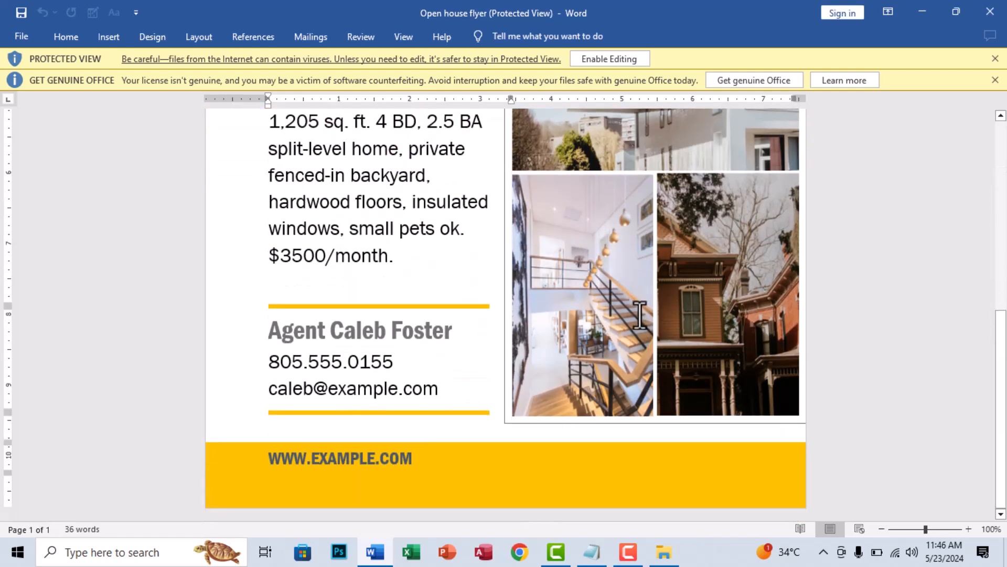
scroll(639, 317, up, 6)
click(987, 11)
- Open the Title or Heading Here brochure, review the graphics on both pages, and close the document and its folder window
click(587, 126)
double_click(587, 126)
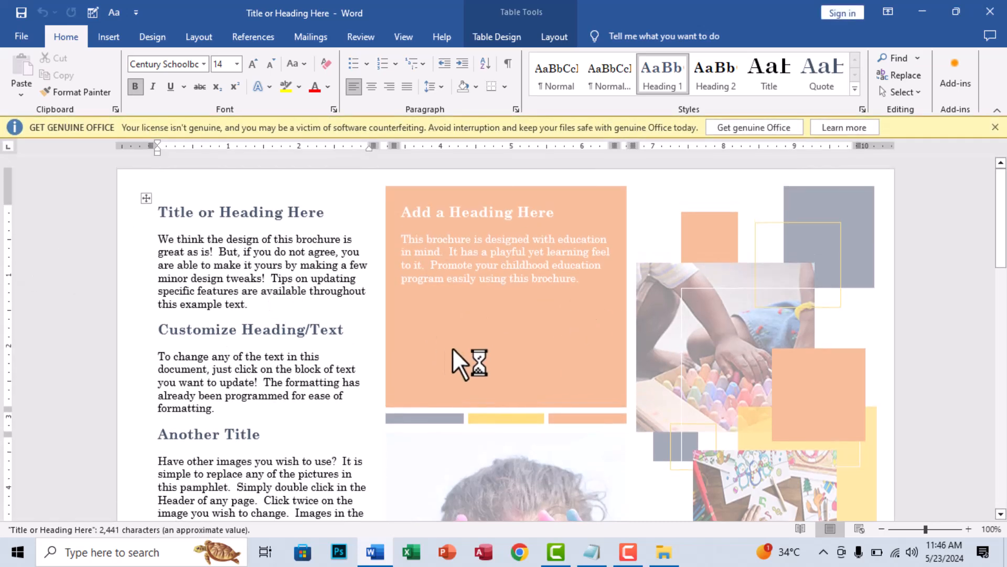
scroll(540, 361, down, 1)
scroll(539, 361, down, 3)
scroll(581, 355, up, 3)
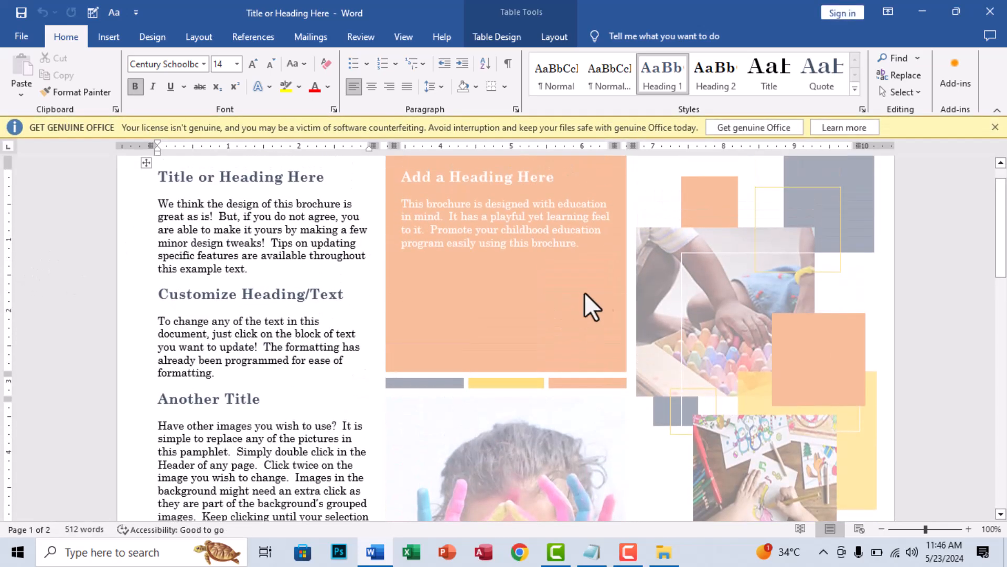
scroll(755, 294, down, 10)
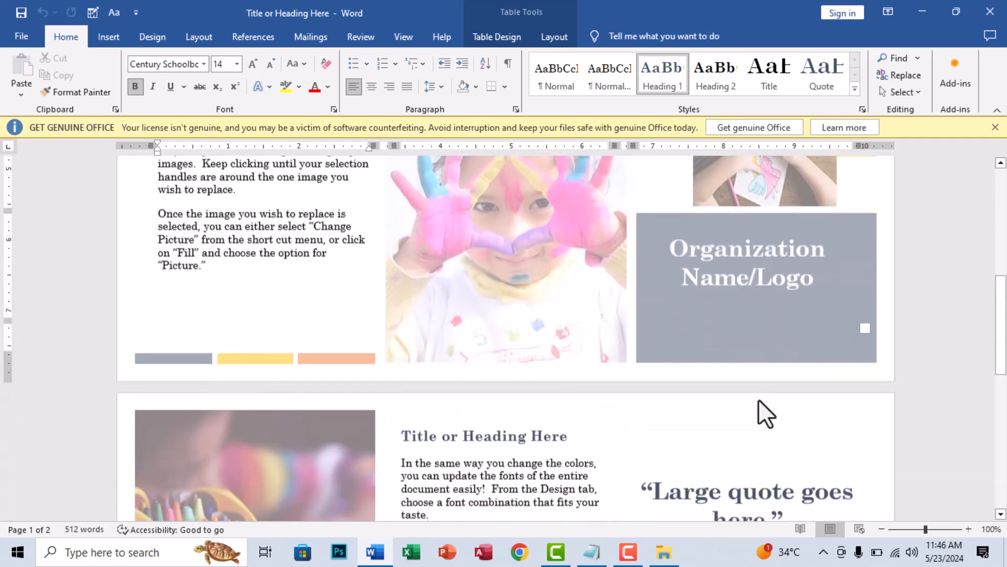
scroll(265, 360, down, 5)
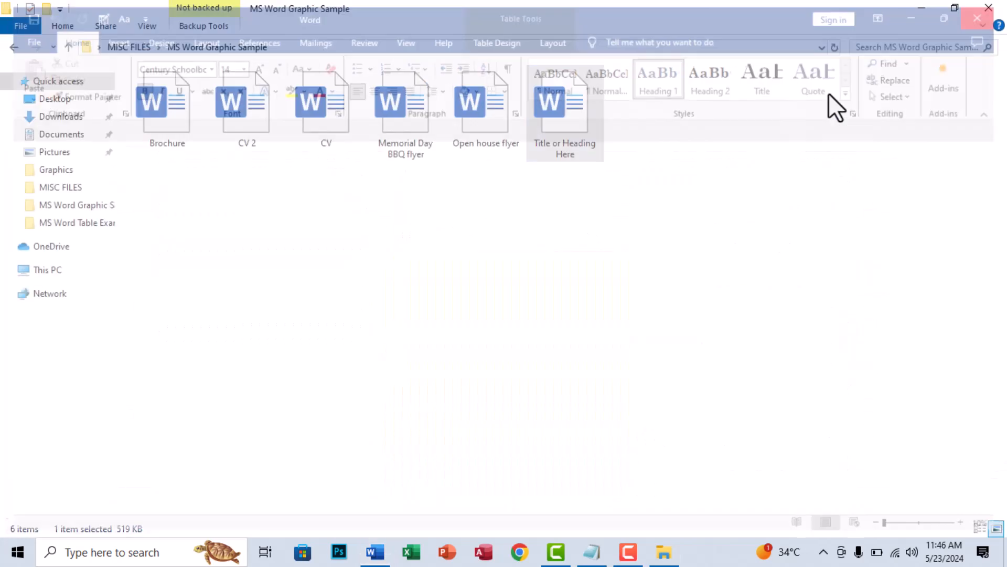
click(989, 7)
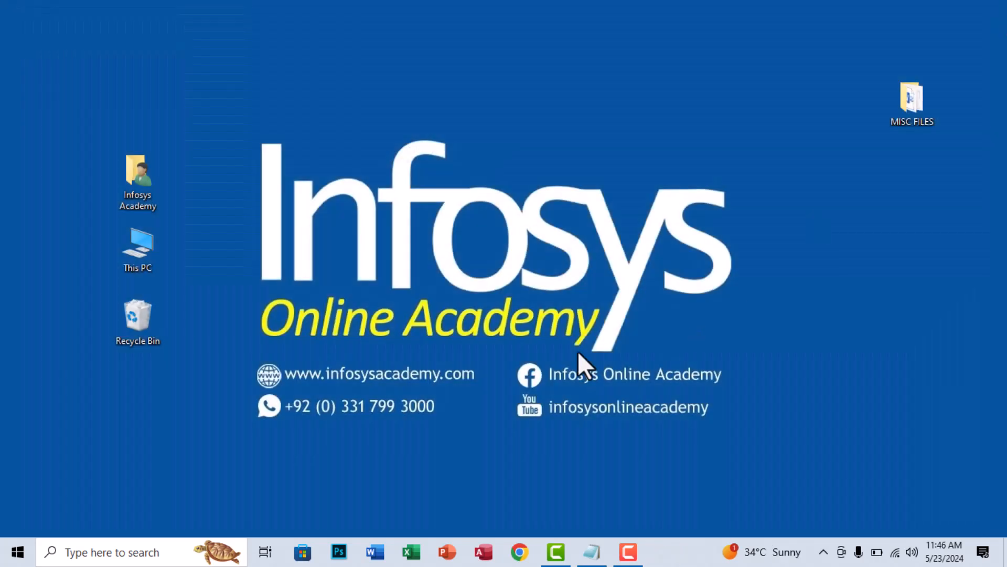
- Start Word with a new blank document and dismiss the Get Genuine Office notice
click(375, 551)
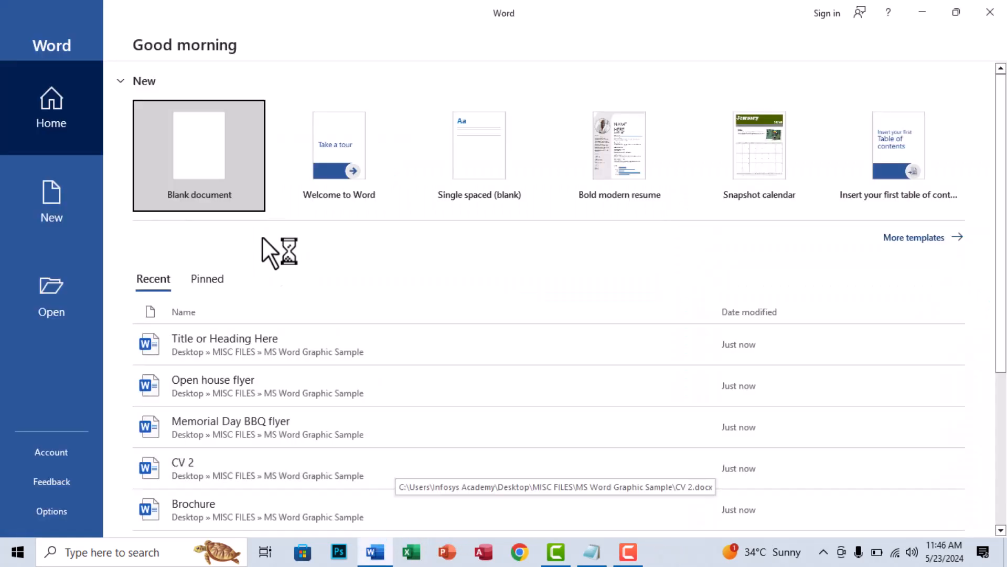
click(187, 157)
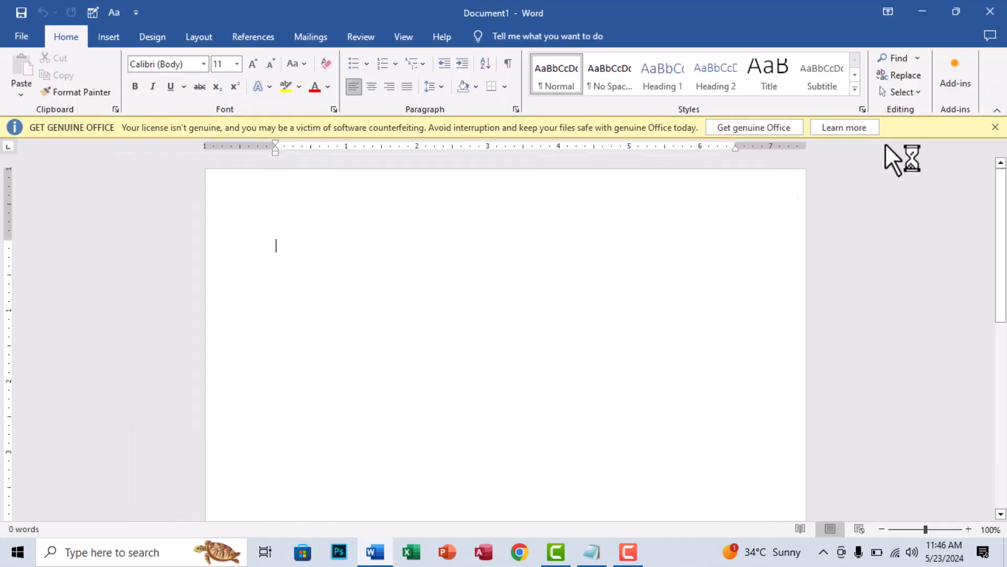
click(996, 127)
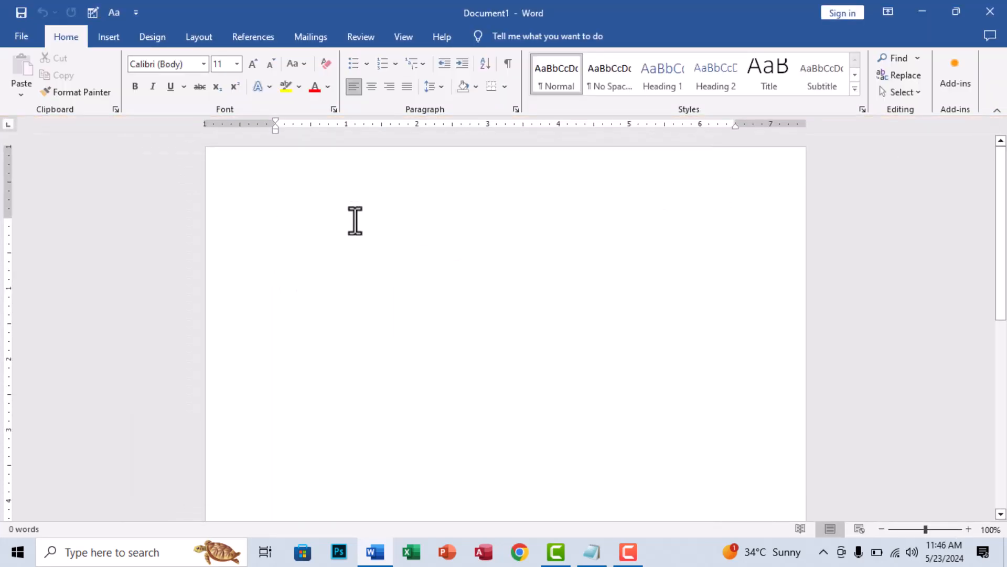
- Start inserting a picture from this device and open the General Graphics folder inside MISC FILES on the Desktop
click(103, 44)
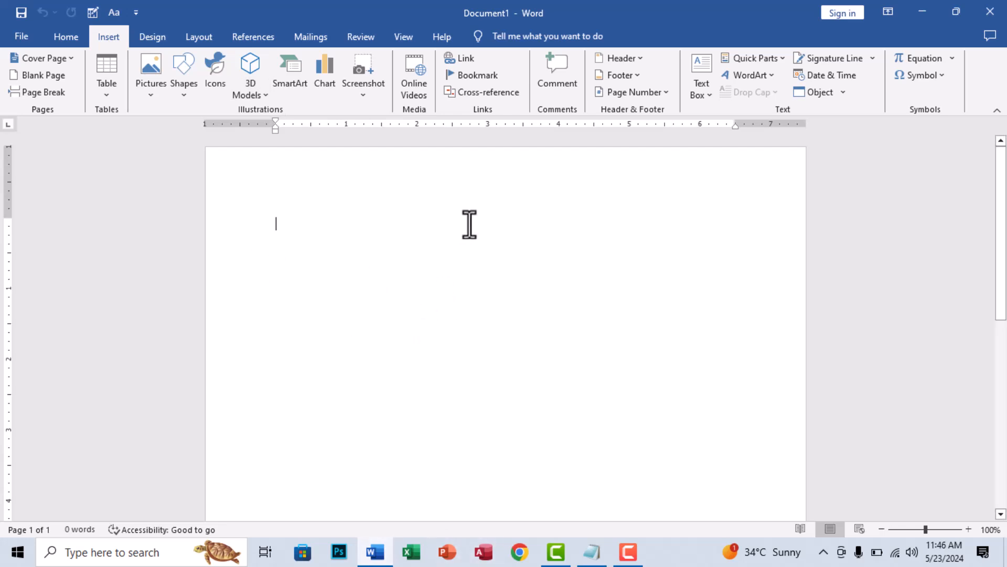
click(147, 91)
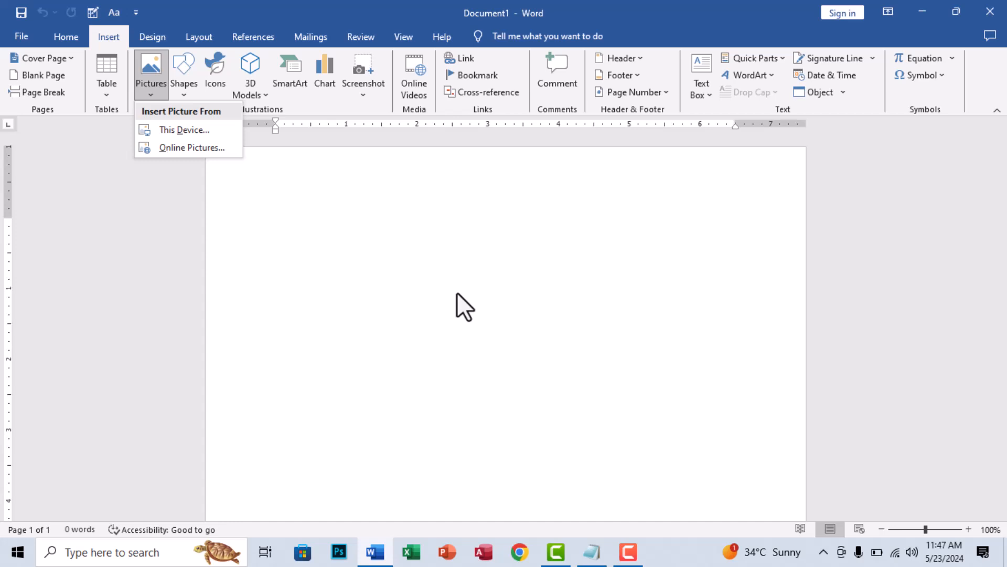
click(184, 135)
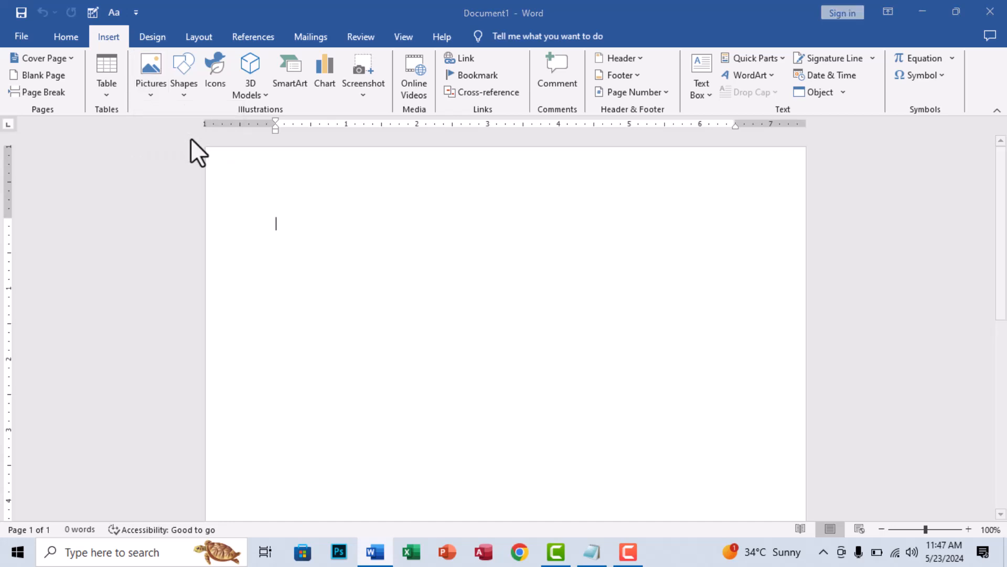
double_click(259, 17)
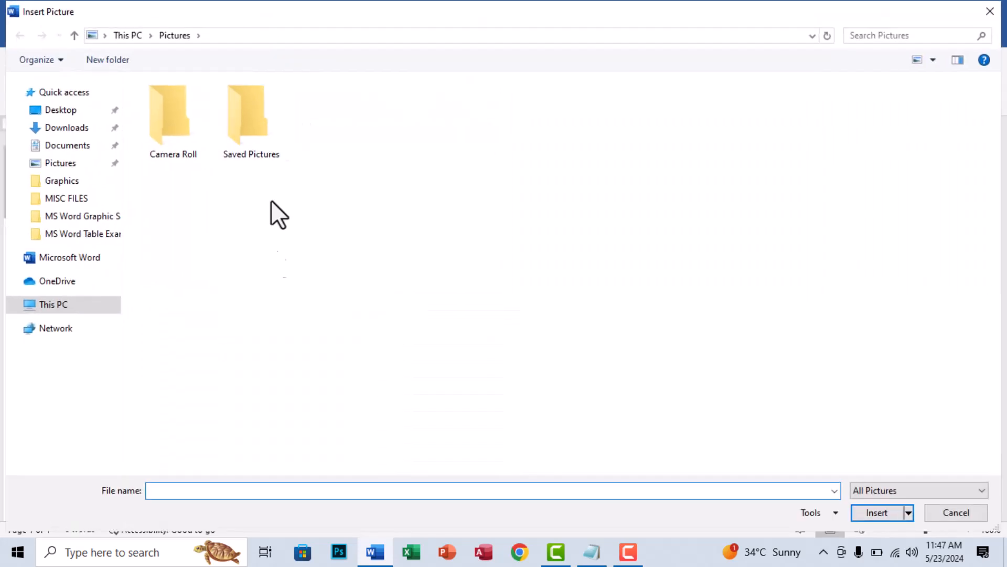
click(58, 111)
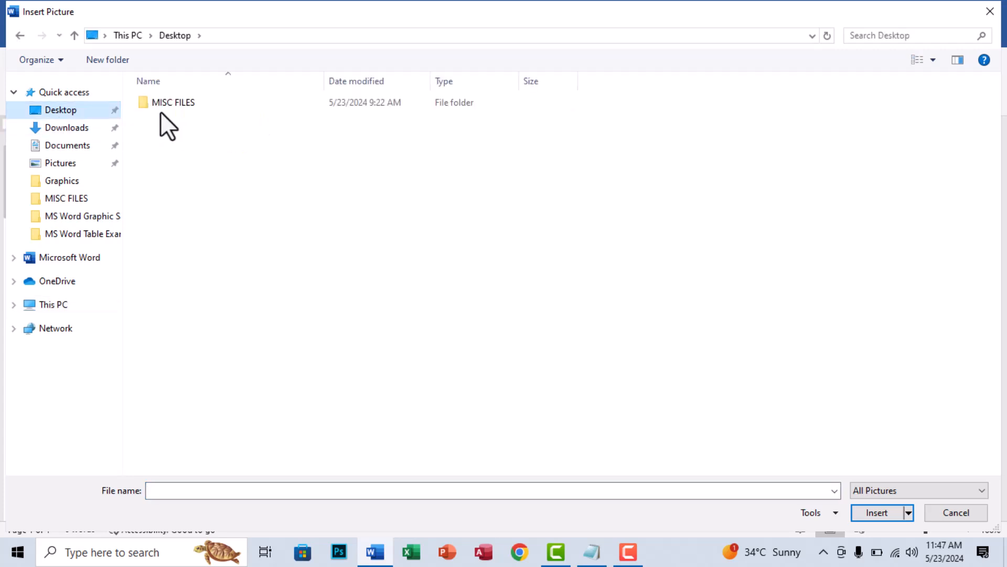
double_click(164, 104)
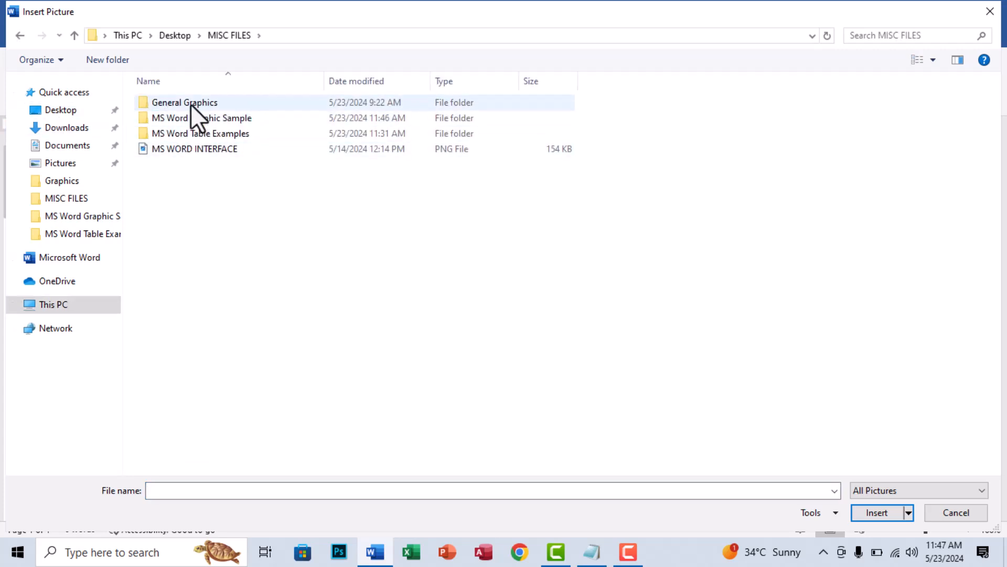
double_click(190, 105)
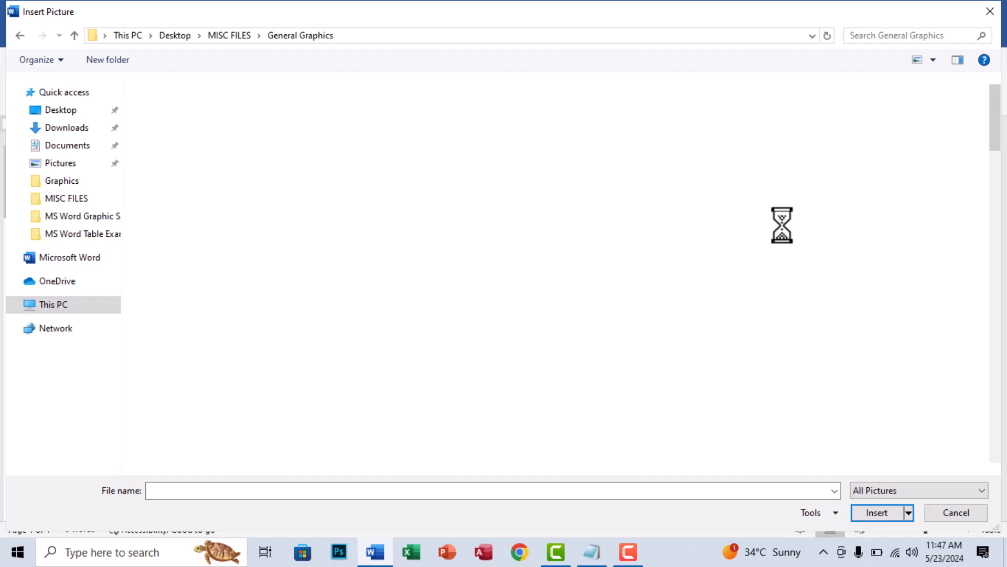
click(782, 220)
right_click(782, 220)
key(Escape)
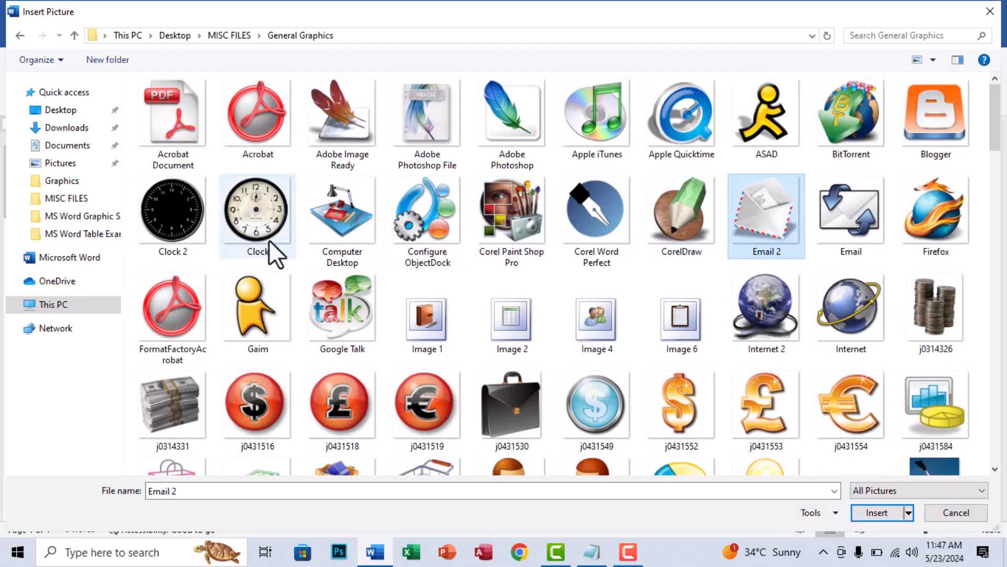
- Insert the computer with headphones picture j0441341 into the document
scroll(243, 252, down, 10)
scroll(344, 347, down, 5)
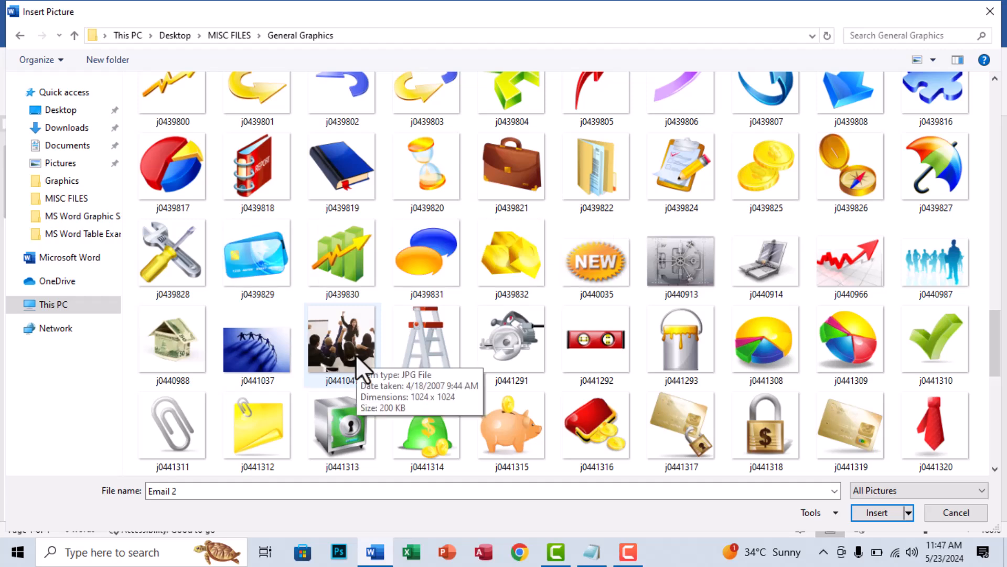
scroll(363, 364, down, 3)
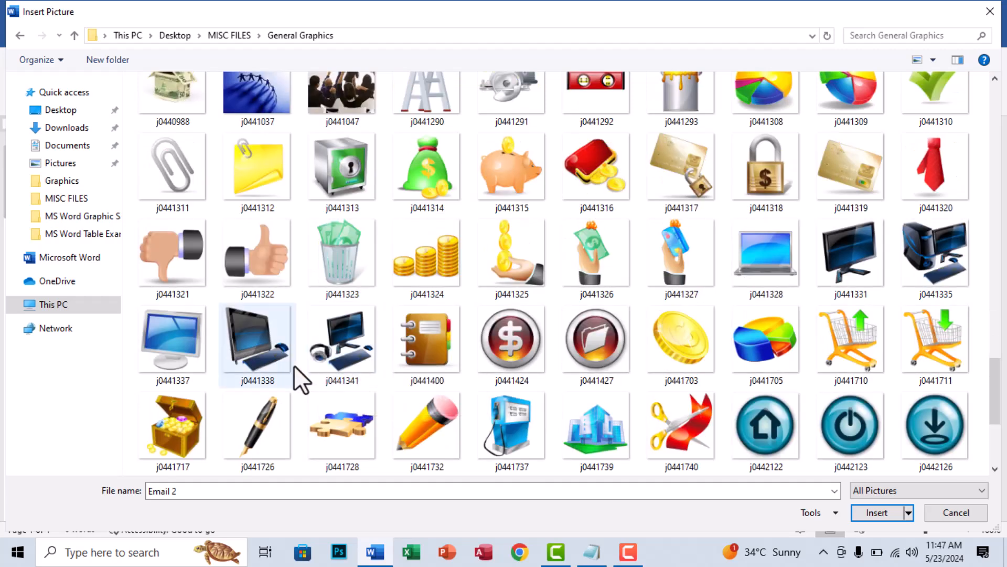
click(338, 346)
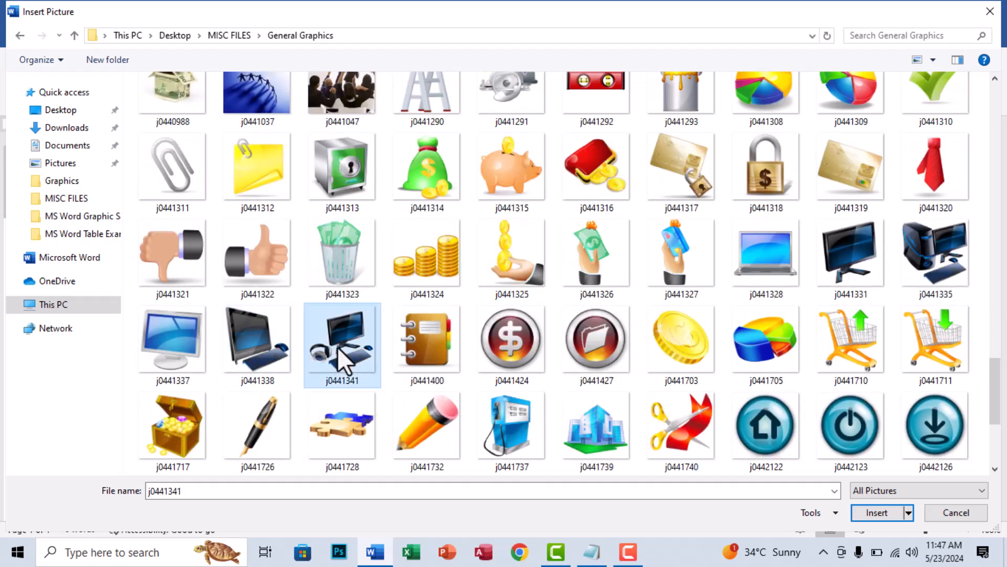
click(883, 514)
scroll(556, 346, down, 3)
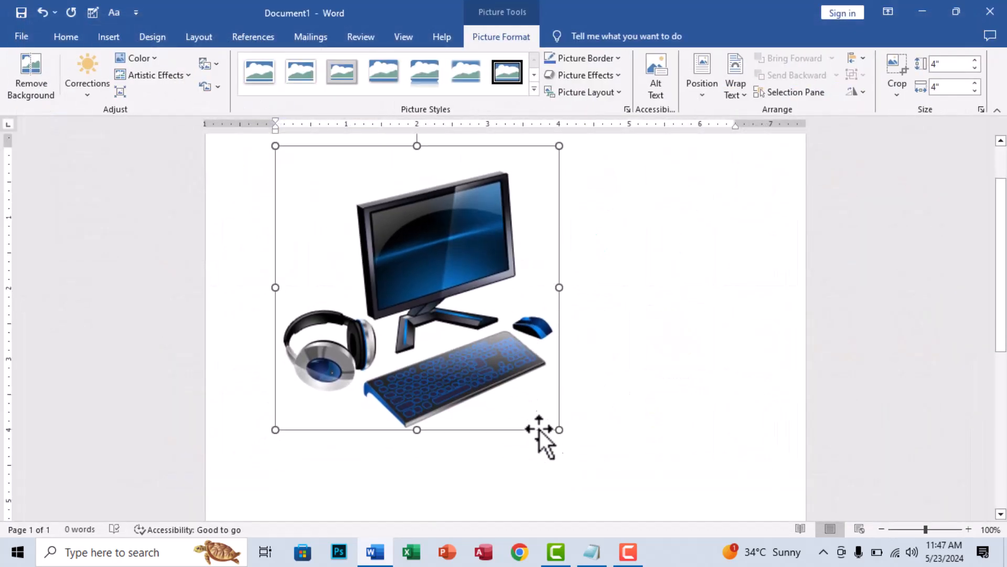
- Practise resizing the computer picture, ending at about 3.73 inches square, and delete it from the document
drag(557, 427, 640, 510)
drag(504, 405, 513, 366)
scroll(513, 366, up, 2)
drag(641, 216, 462, 324)
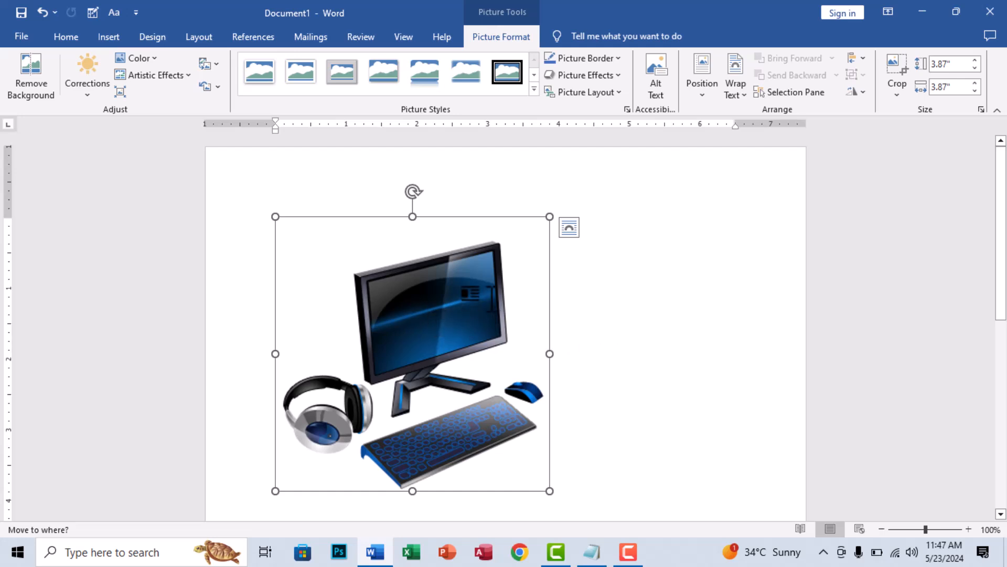
drag(492, 299, 432, 284)
drag(548, 489, 516, 447)
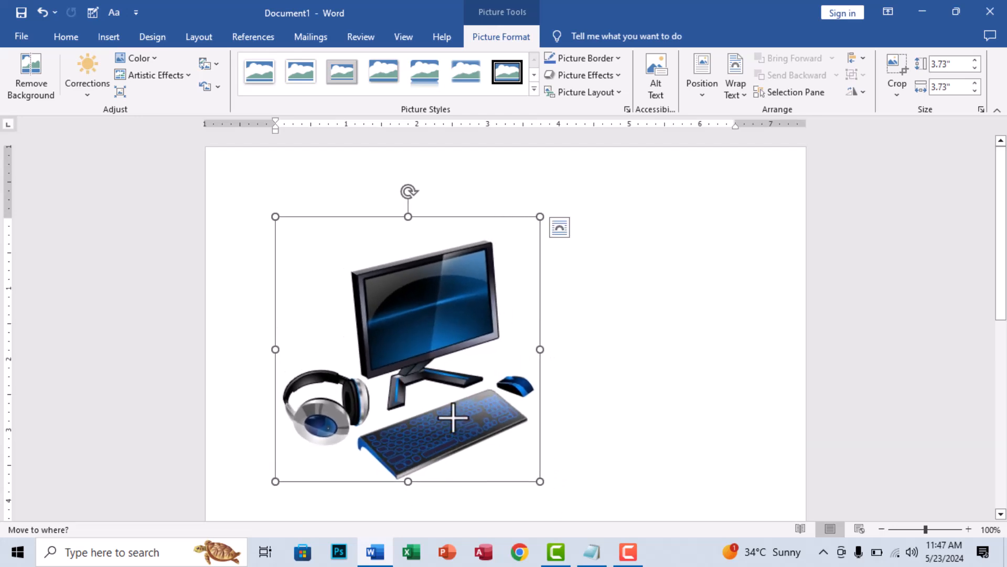
key(Delete)
- Insert the cheering meeting picture j0441047 from the General Graphics folder on this device
click(109, 37)
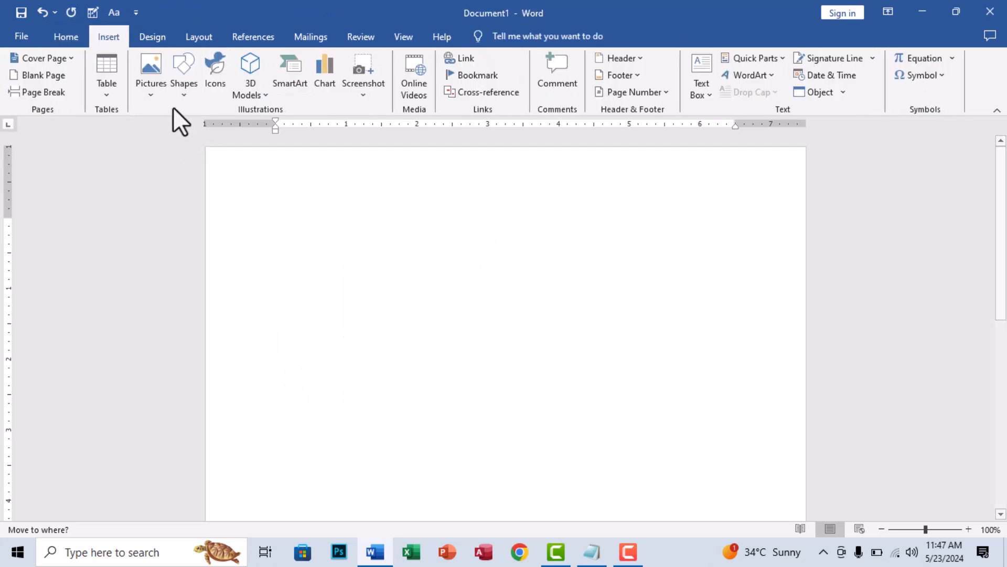
click(151, 84)
click(178, 131)
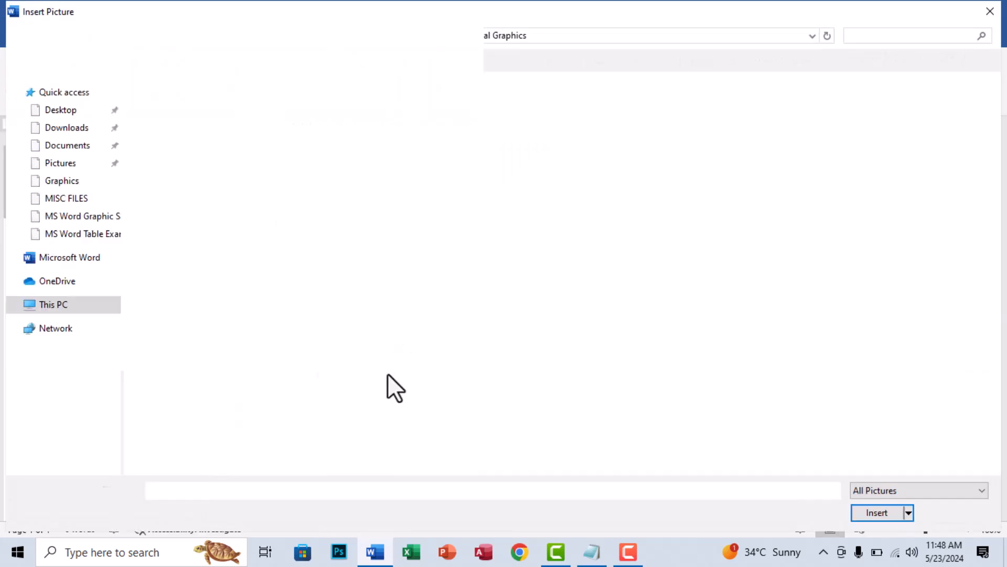
scroll(274, 381, down, 15)
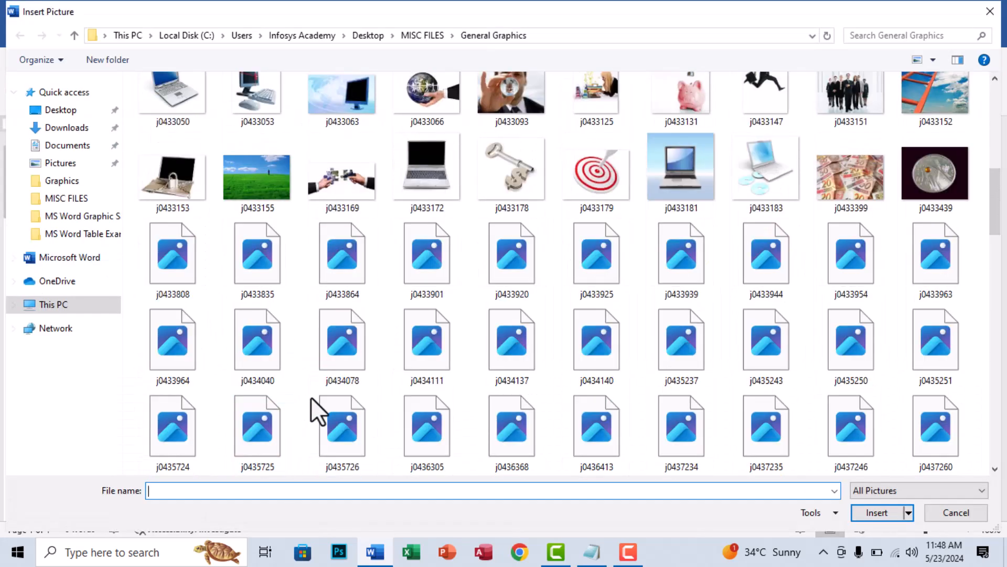
scroll(487, 407, down, 3)
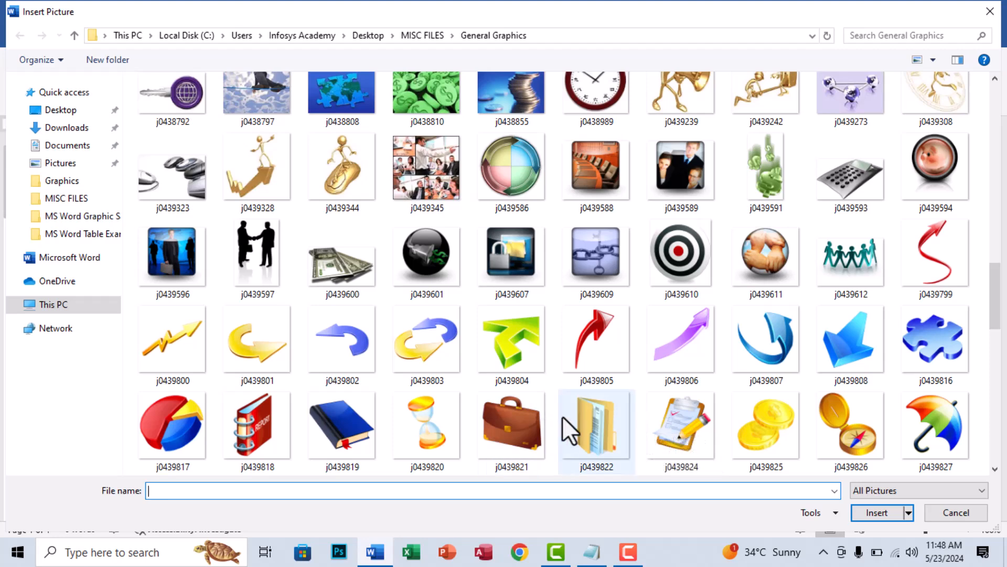
scroll(562, 417, down, 3)
scroll(561, 417, up, 2)
scroll(557, 416, down, 3)
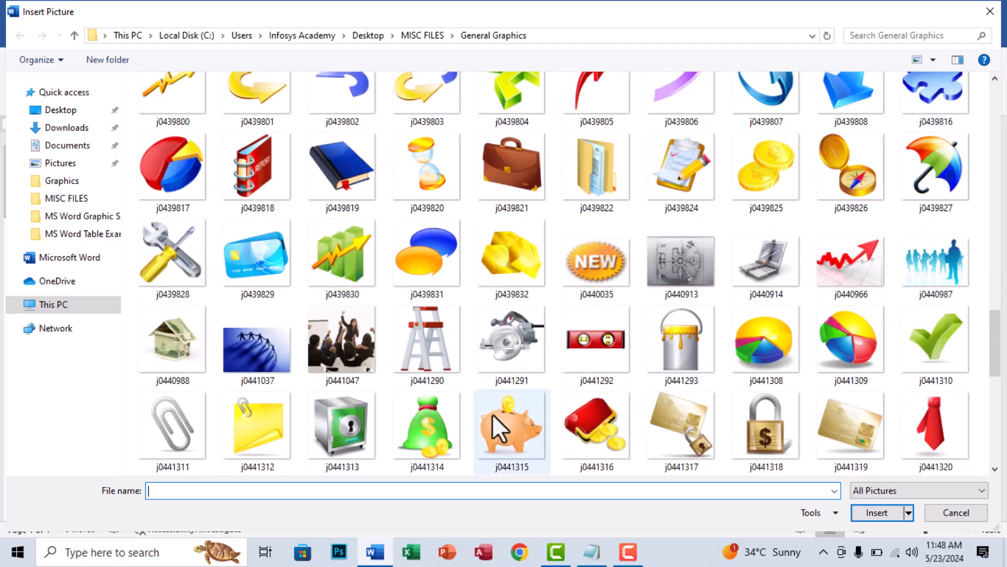
double_click(343, 357)
- Shrink the meeting picture proportionally to about 4.25 inches square, and remove its background using the automatically marked areas
scroll(553, 329, down, 3)
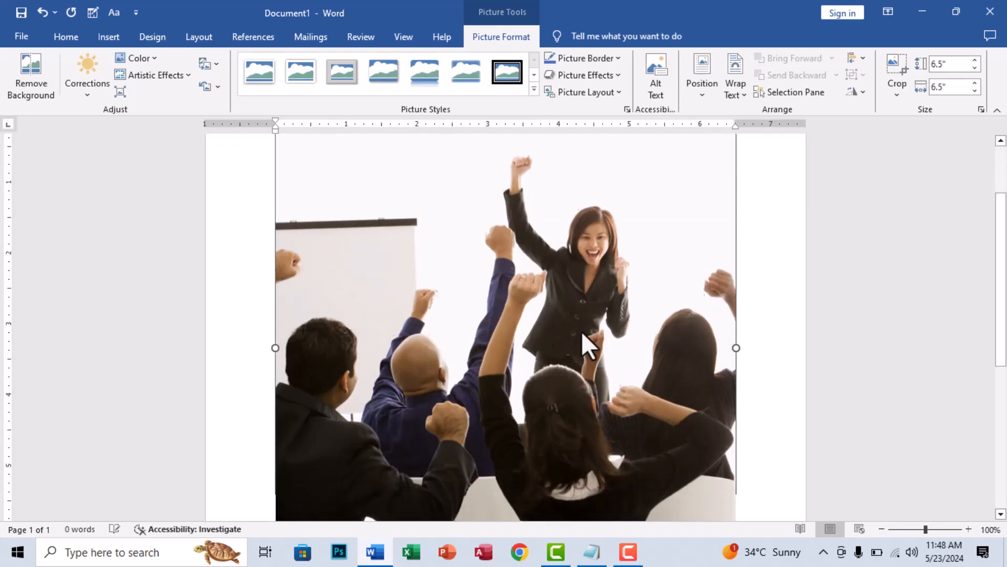
drag(734, 464, 577, 306)
scroll(528, 326, up, 3)
scroll(520, 331, down, 1)
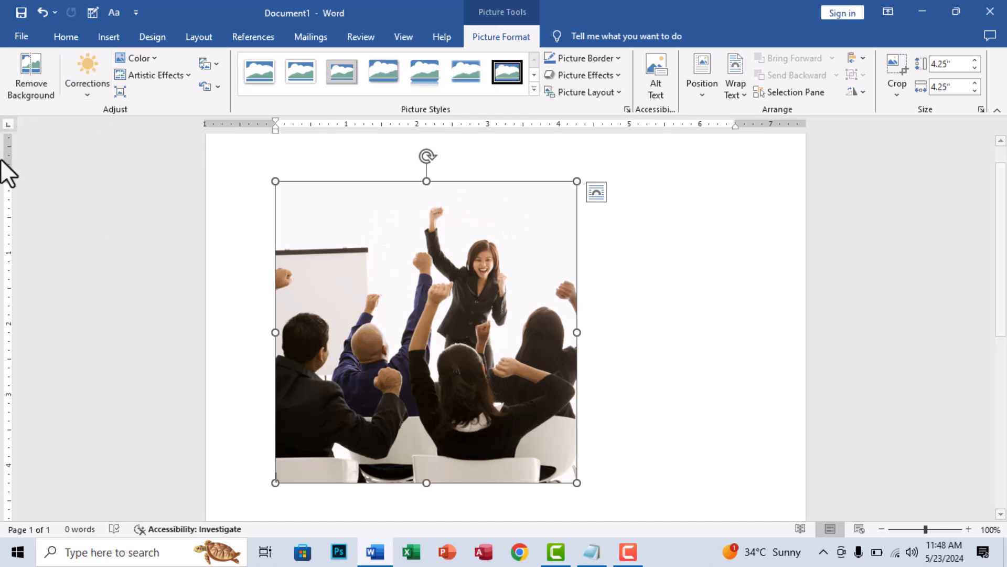
click(32, 83)
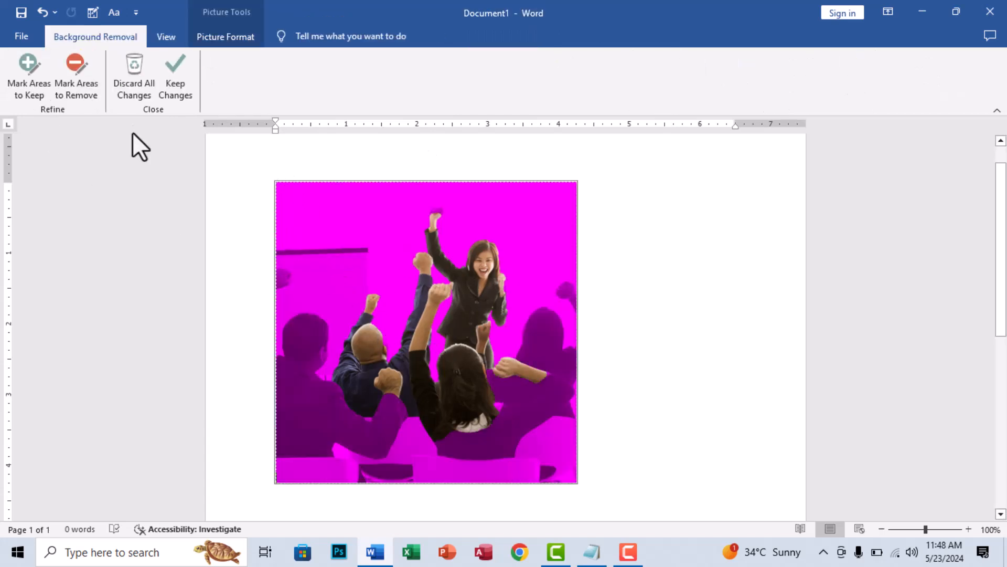
click(174, 79)
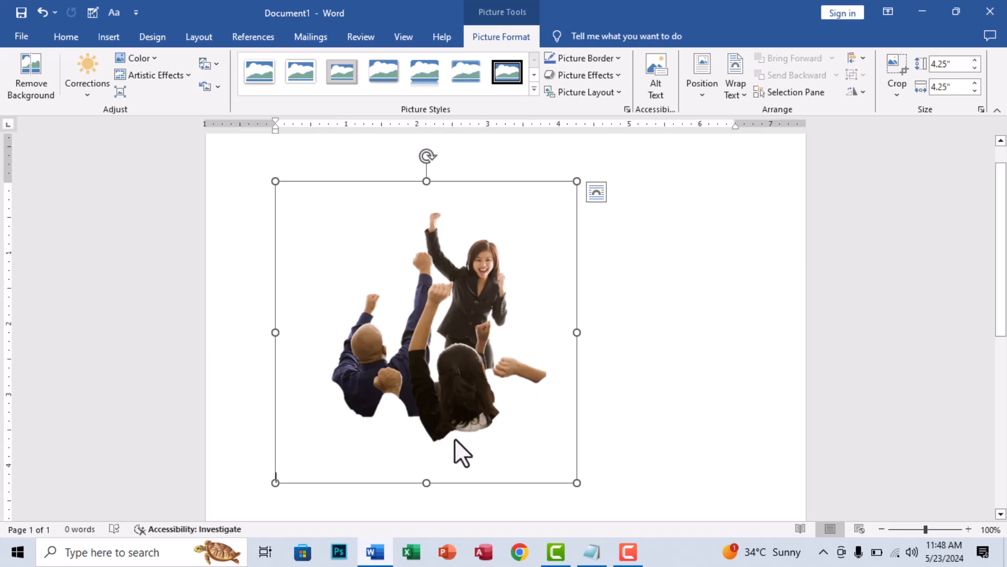
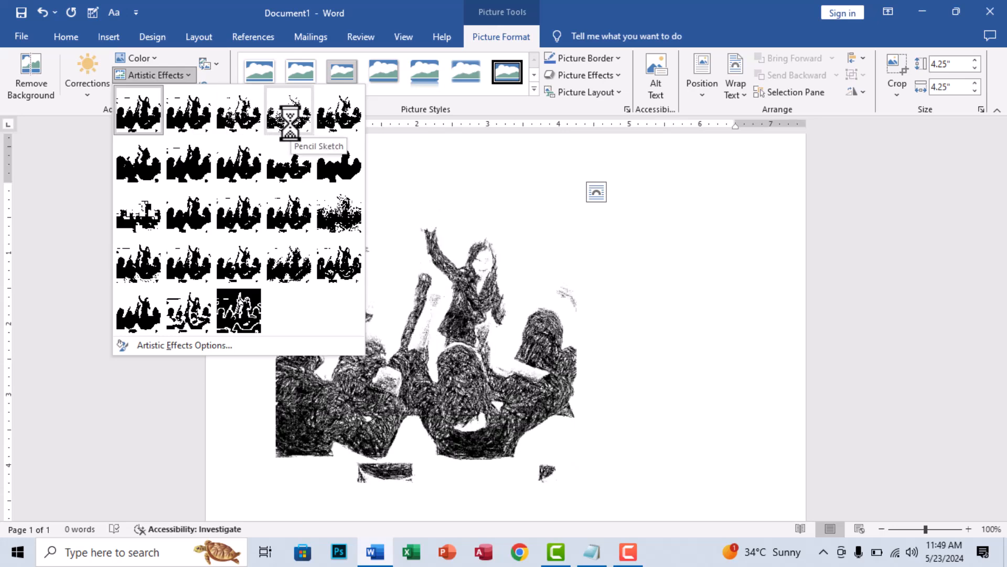
- Try the Pencil Grayscale artistic effect on the meeting picture, and change it to Photocopy
click(233, 124)
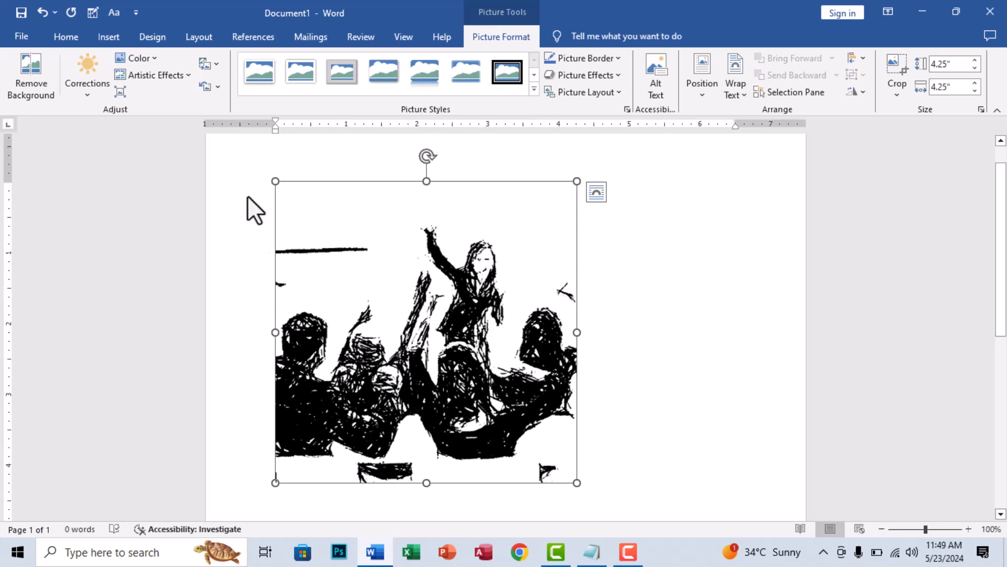
click(181, 79)
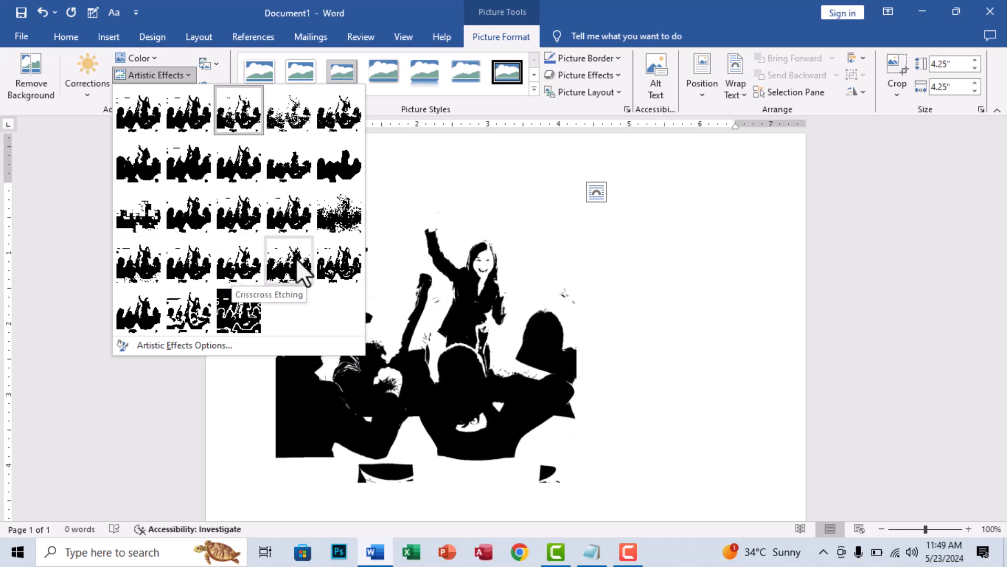
click(184, 313)
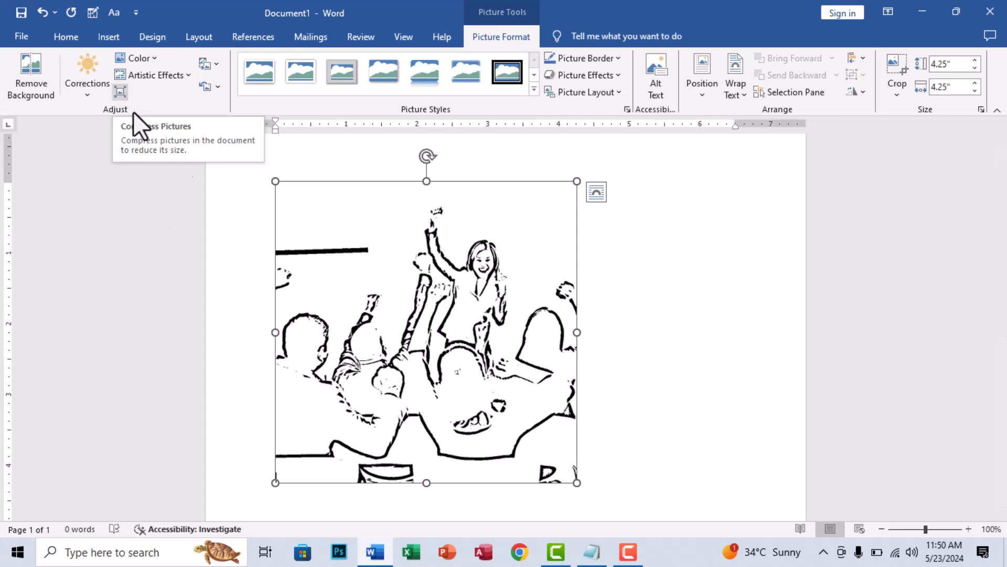
key(ctrl)
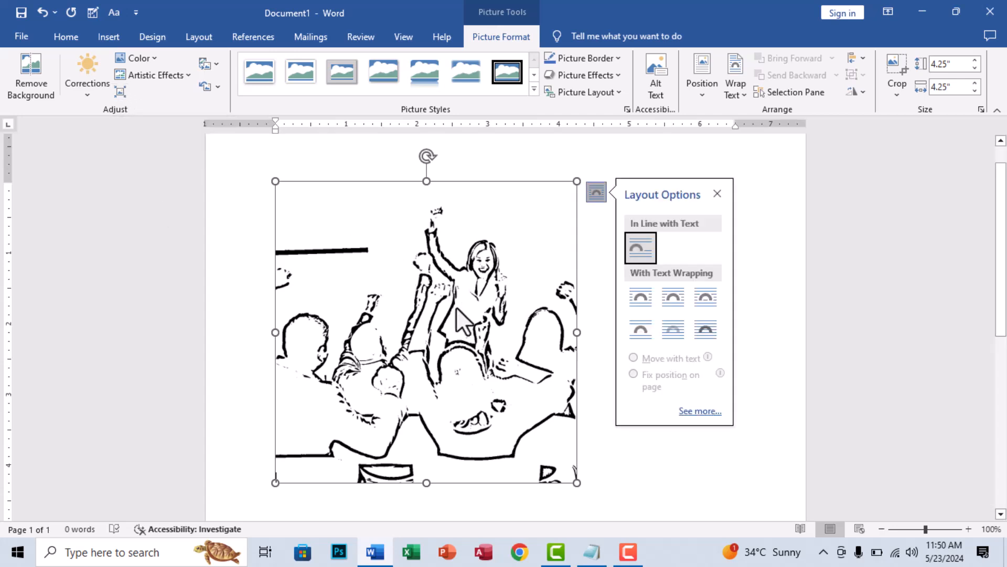
drag(456, 310, 413, 312)
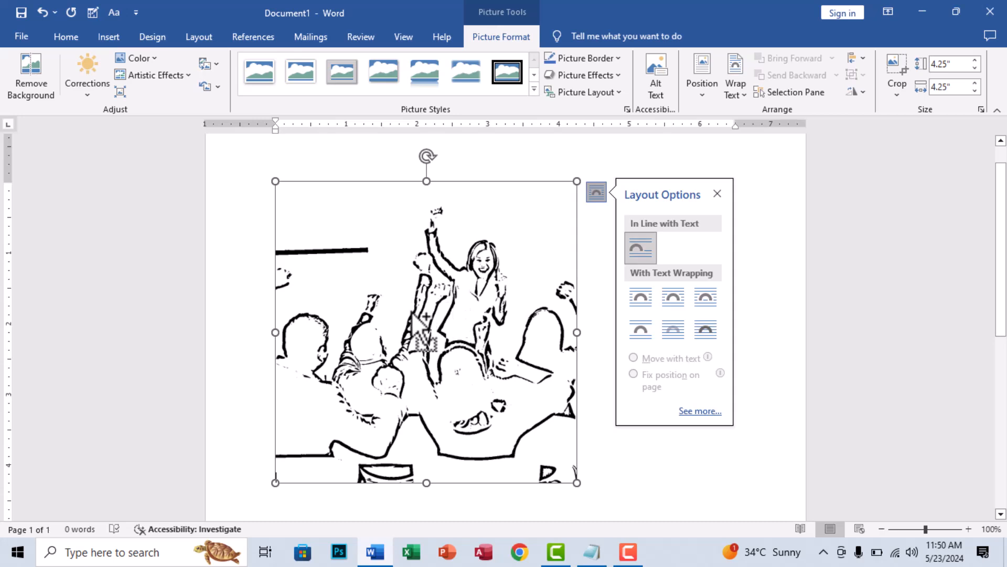
drag(413, 313, 412, 270)
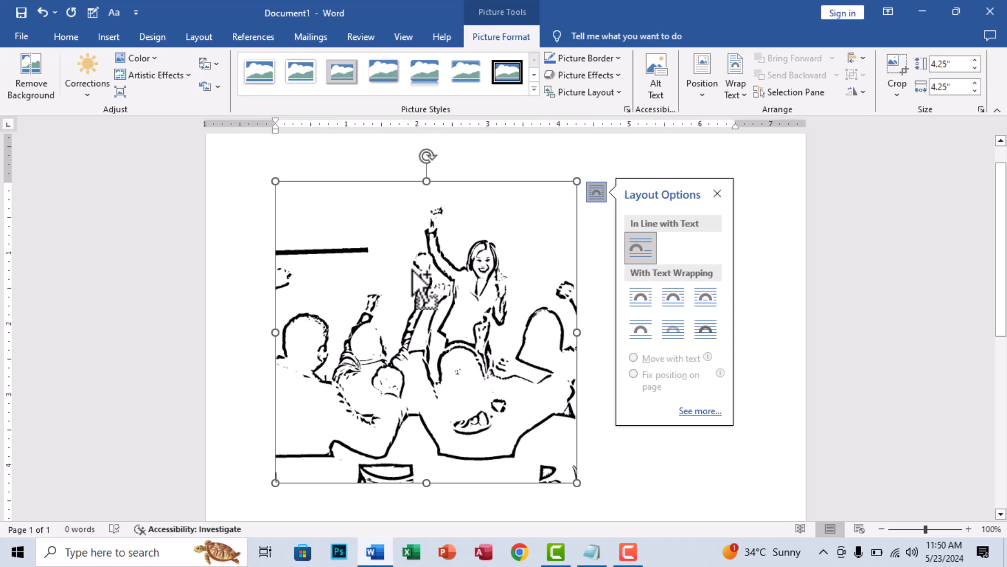
drag(413, 269, 478, 367)
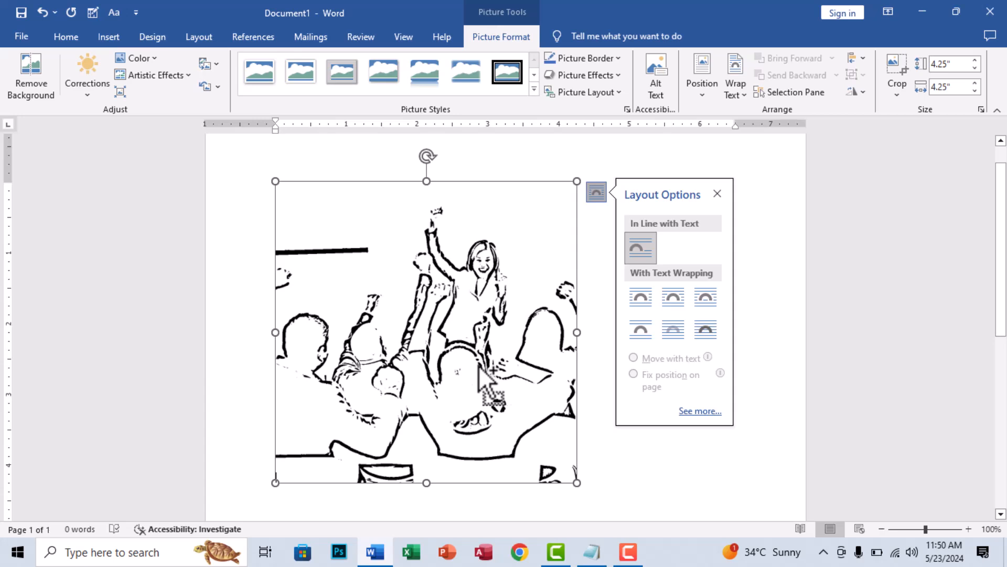
drag(478, 367, 551, 329)
click(714, 193)
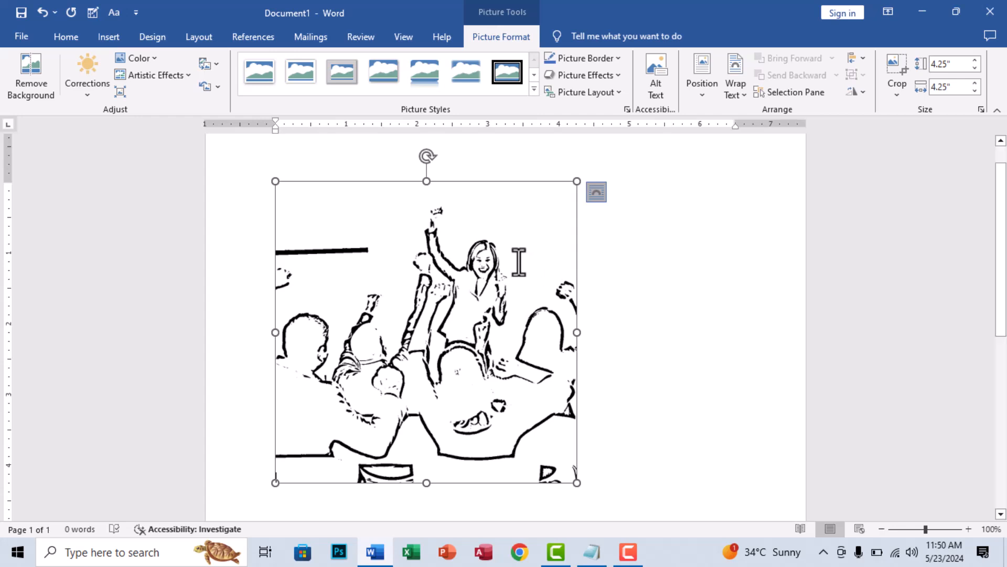
- Compress only the meeting picture to E-mail (96 ppi) resolution, deleting its cropped areas
click(121, 92)
mouse_move(479, 183)
mouse_down()
mouse_move(432, 165)
mouse_move(440, 180)
mouse_move(461, 183)
mouse_up()
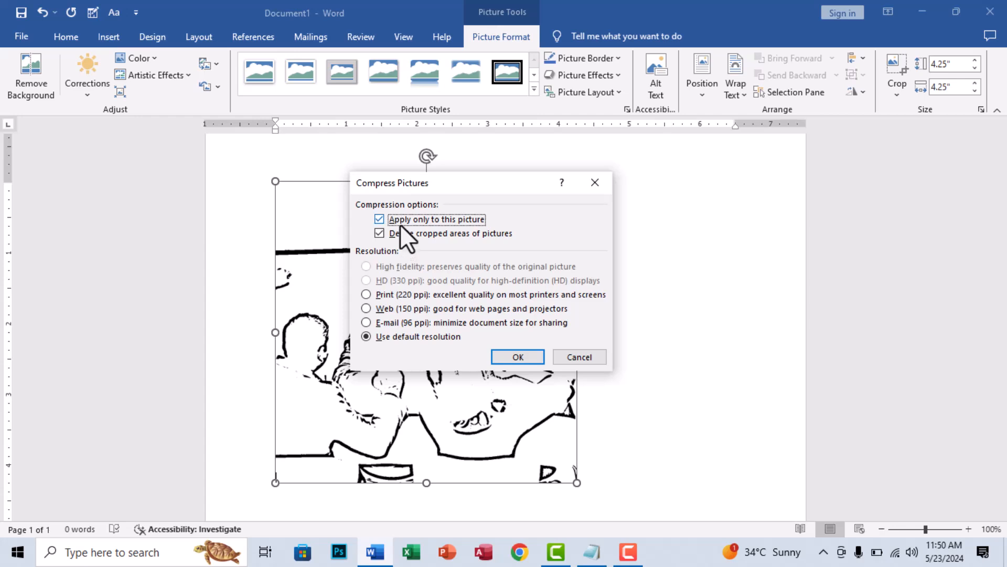
drag(442, 184, 535, 183)
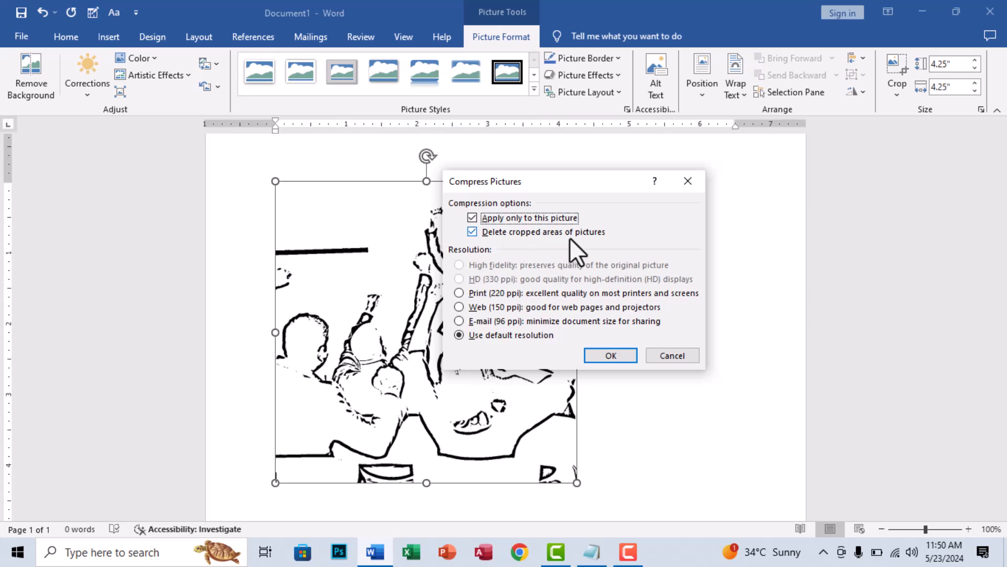
drag(569, 181, 648, 171)
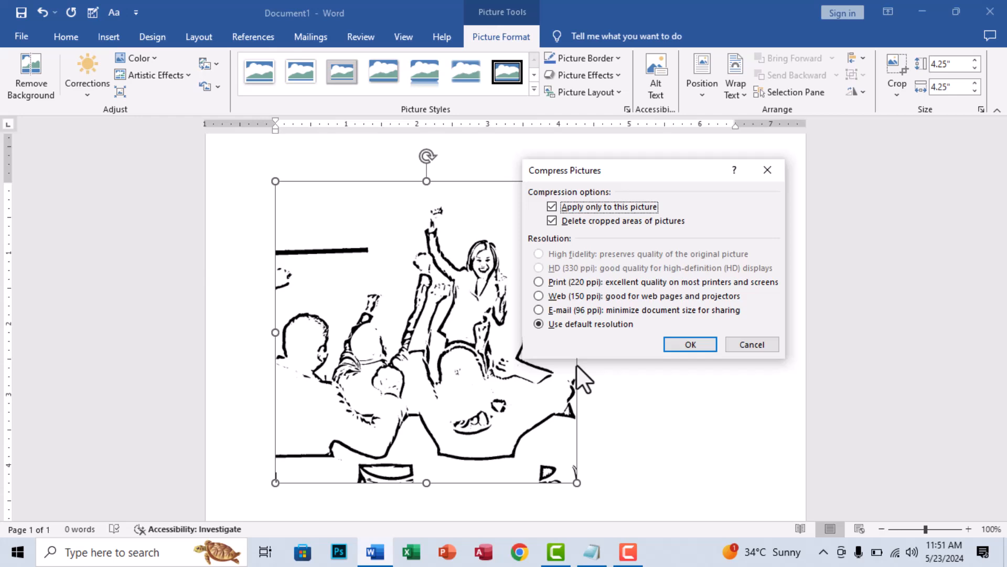
click(547, 283)
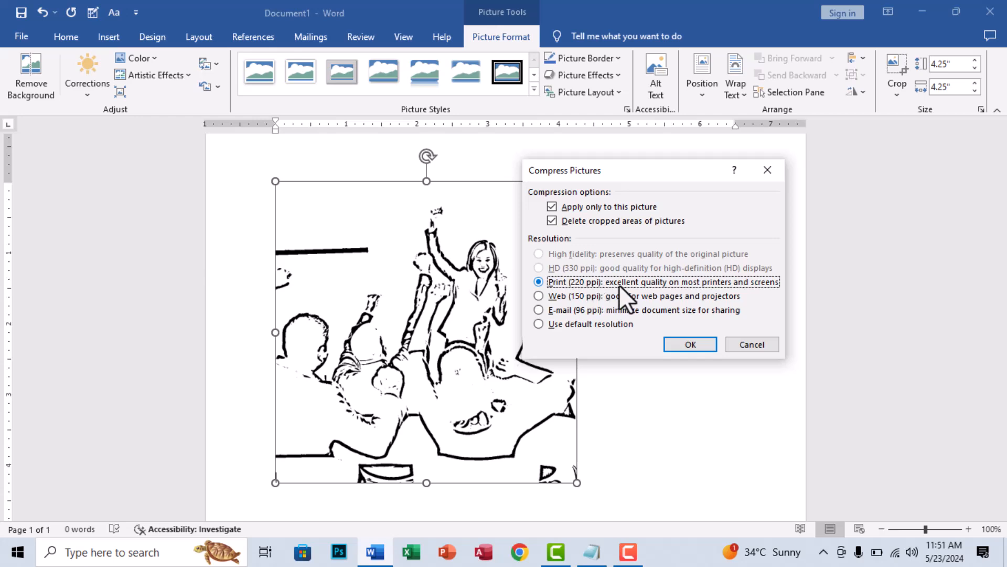
click(560, 297)
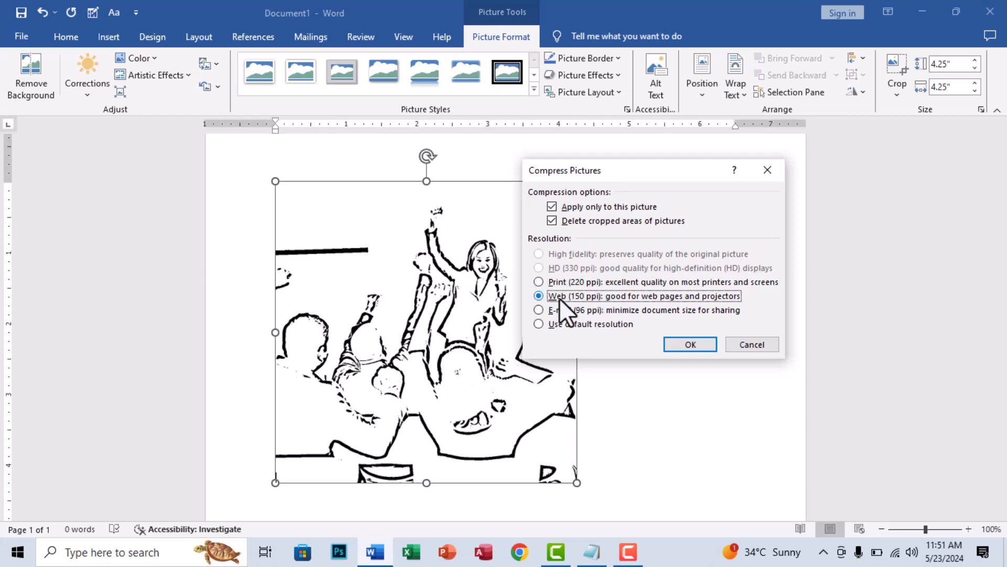
click(559, 310)
click(556, 325)
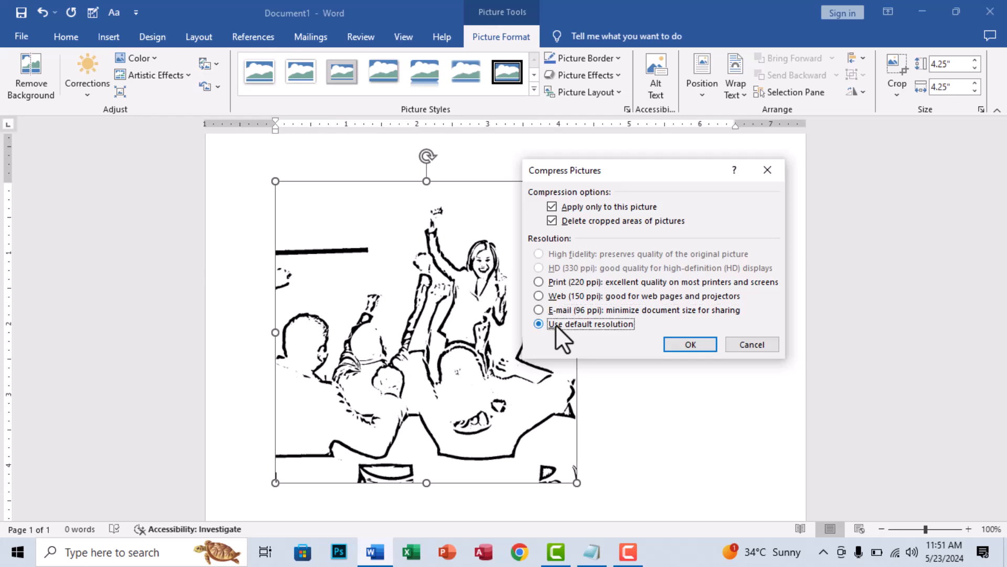
click(548, 310)
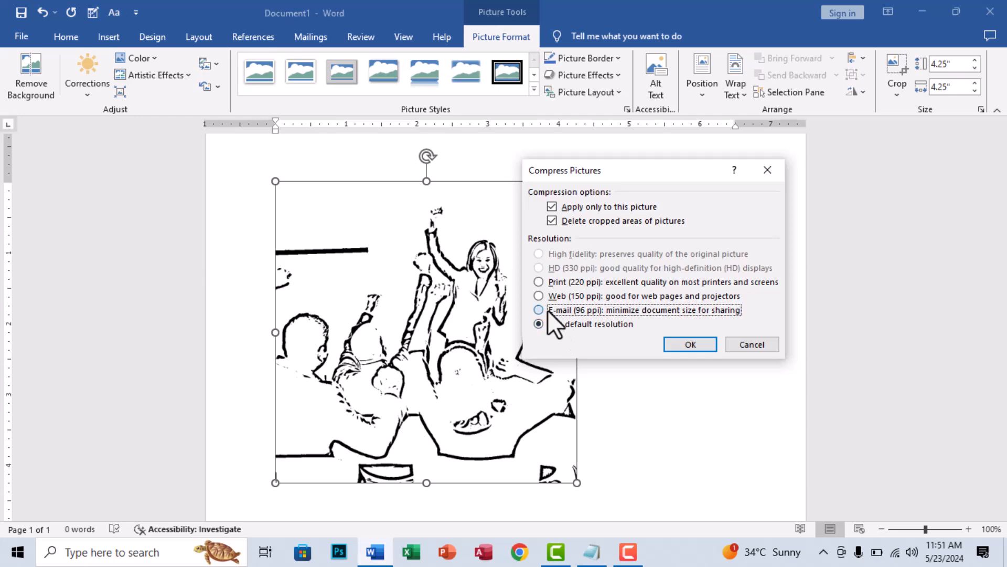
click(673, 344)
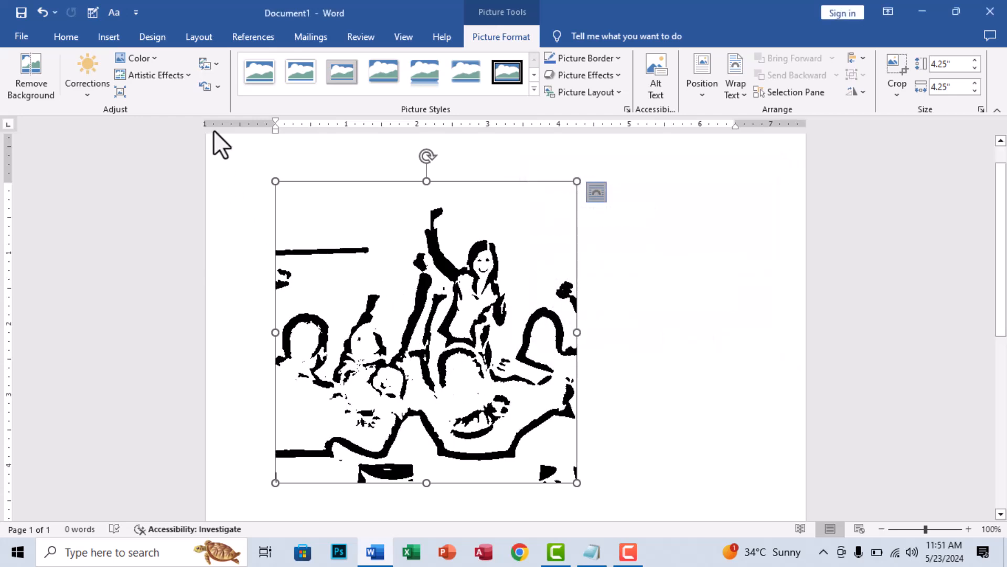
- Recompress the meeting picture at Web (150 ppi) and again at Print (220 ppi) resolution
click(120, 92)
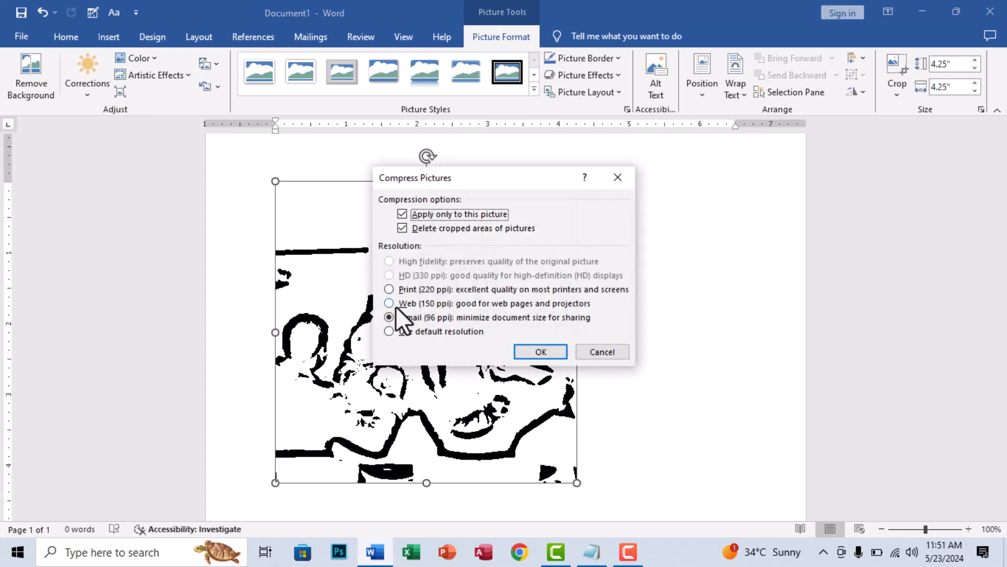
click(397, 303)
click(541, 351)
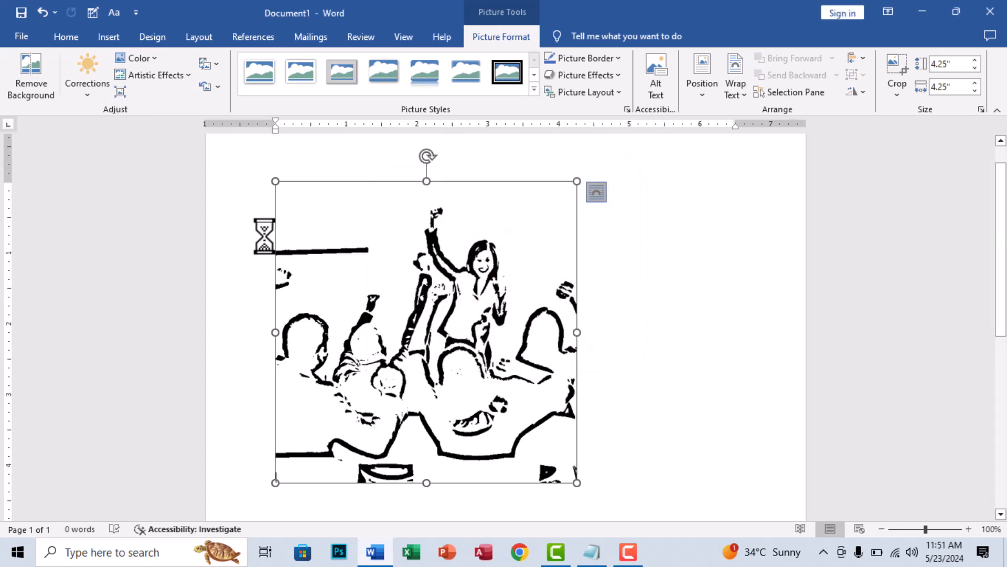
click(118, 93)
click(420, 289)
click(541, 352)
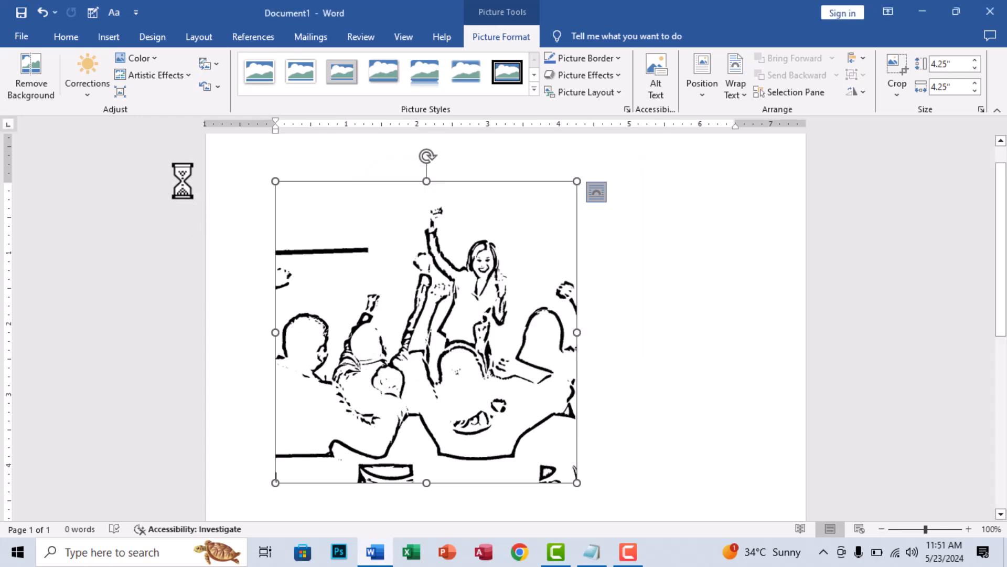
- Compress the meeting picture using the default resolution
click(120, 92)
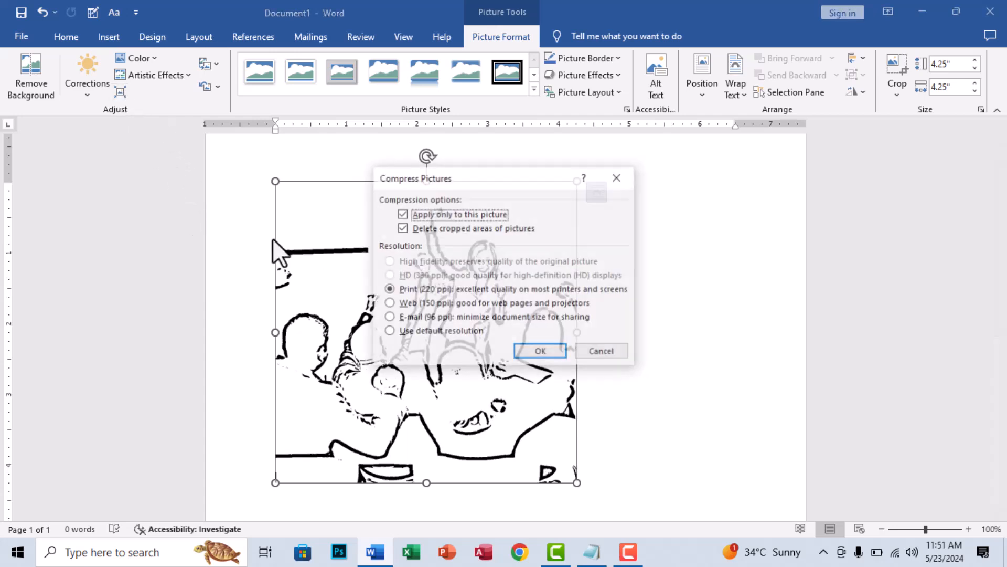
click(401, 332)
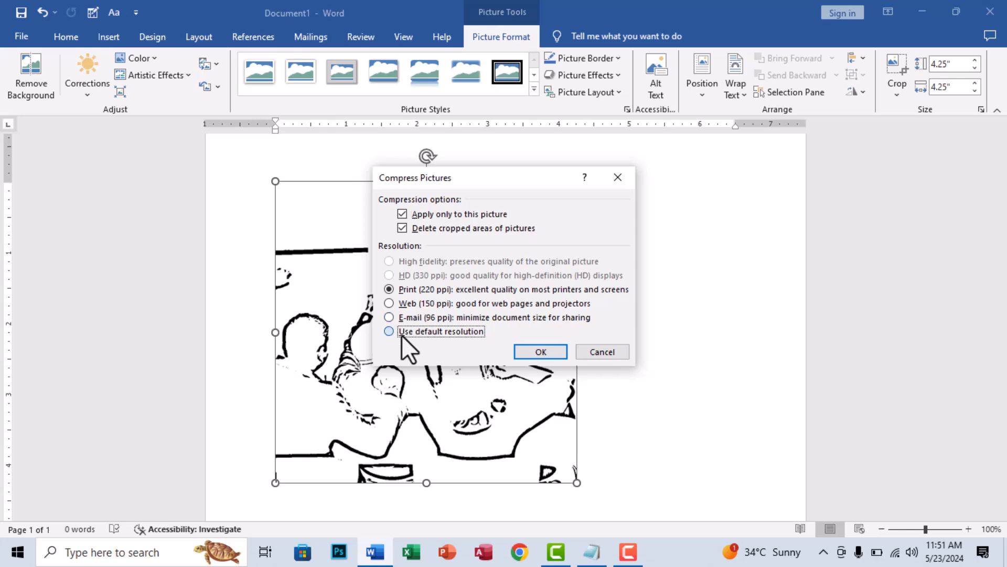
click(530, 351)
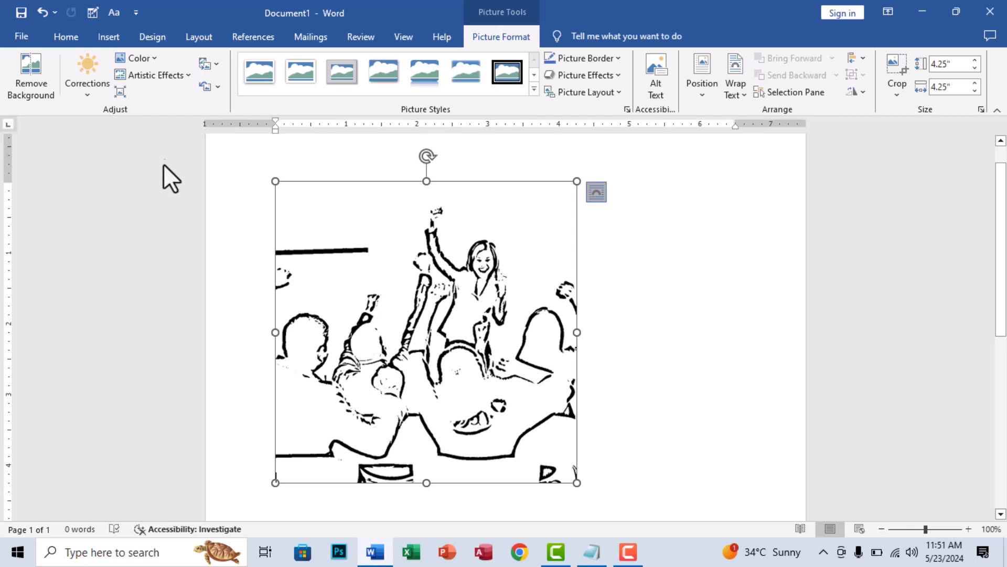
- Try the Film Grain artistic effect on the meeting picture, and change it to Pencil Sketch
click(152, 75)
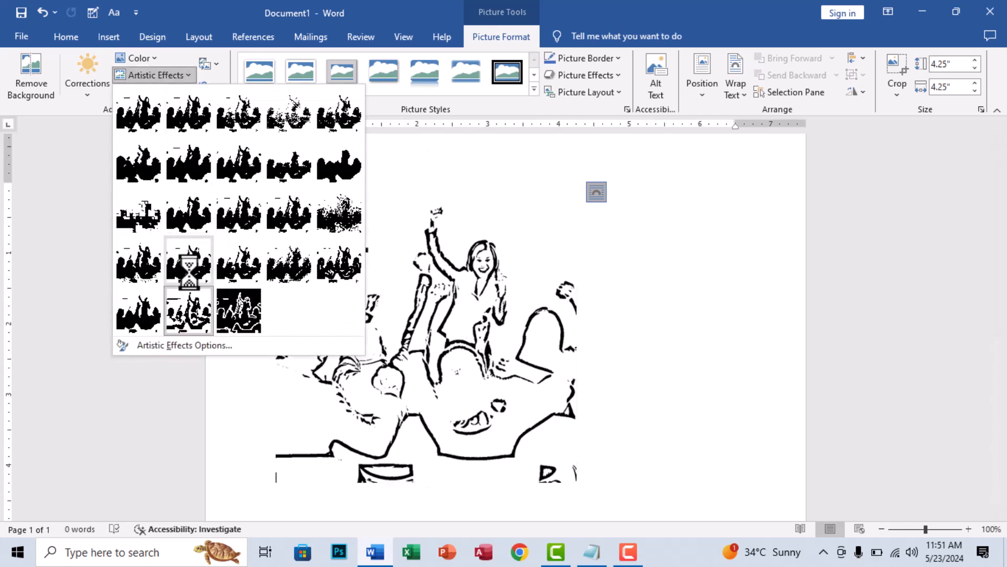
click(235, 221)
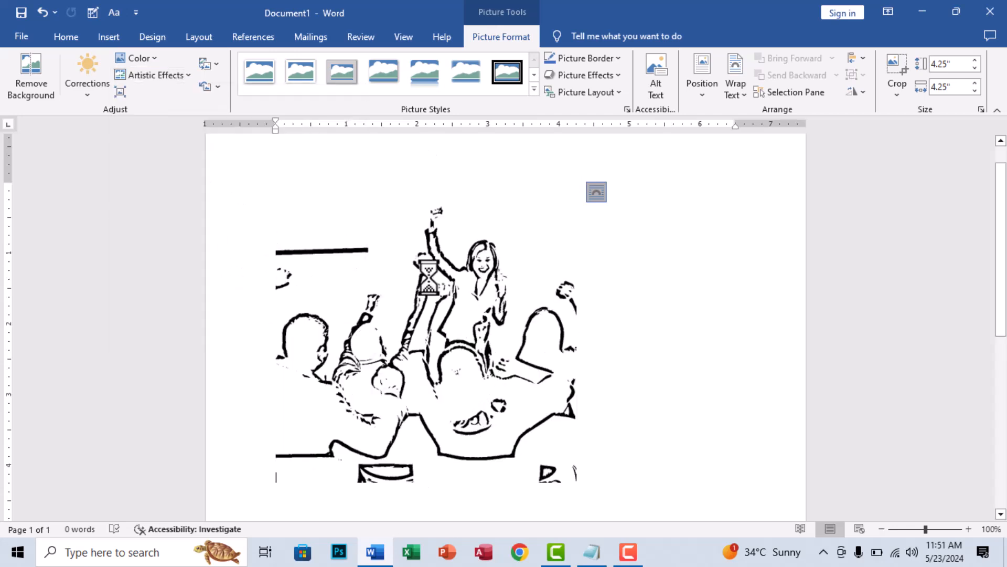
click(155, 77)
click(286, 120)
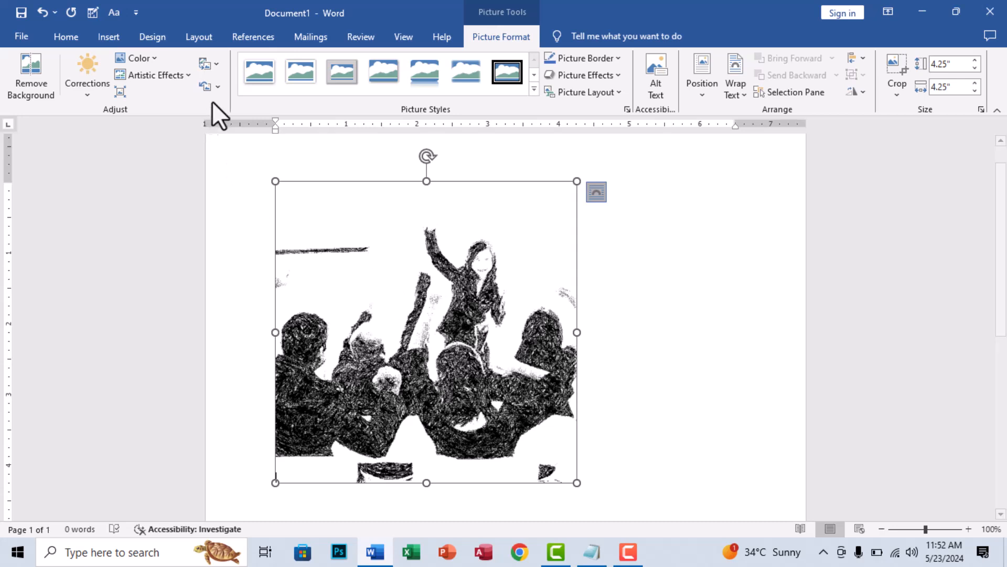
- Change the meeting picture to j0441341 from the General Graphics folder on this device, and shrink it proportionally to about 3.63 inches square
click(211, 64)
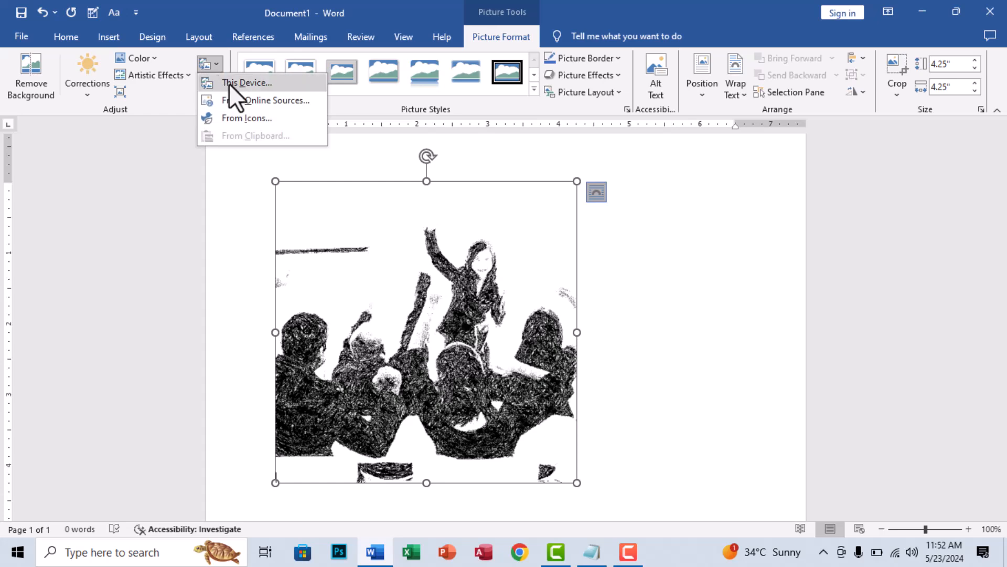
click(229, 83)
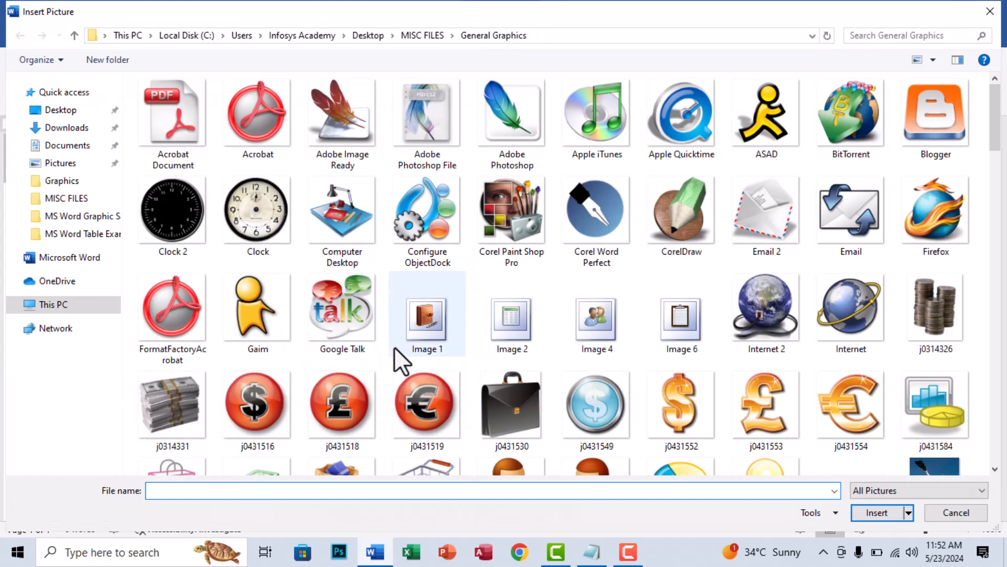
scroll(427, 345, down, 10)
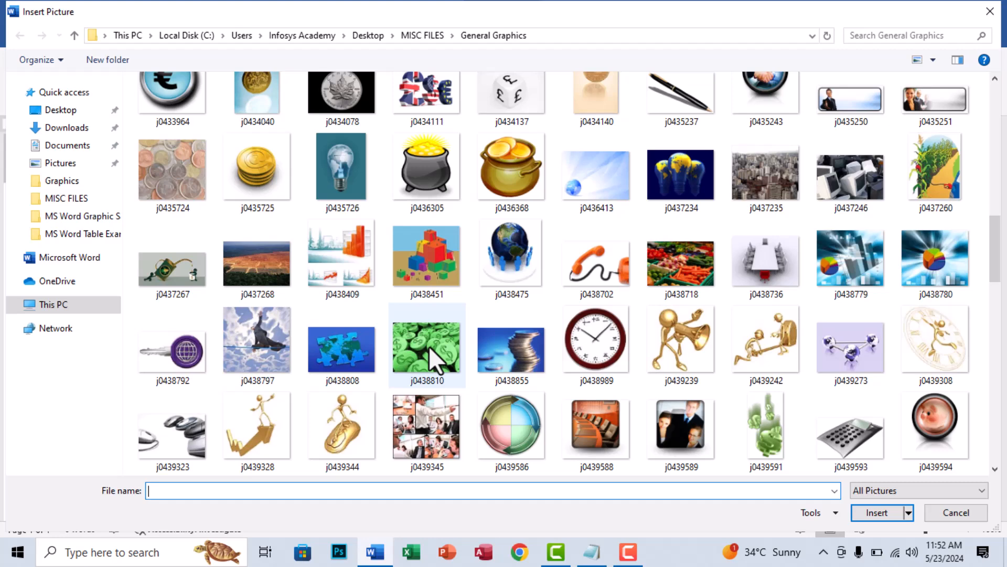
scroll(430, 349, down, 3)
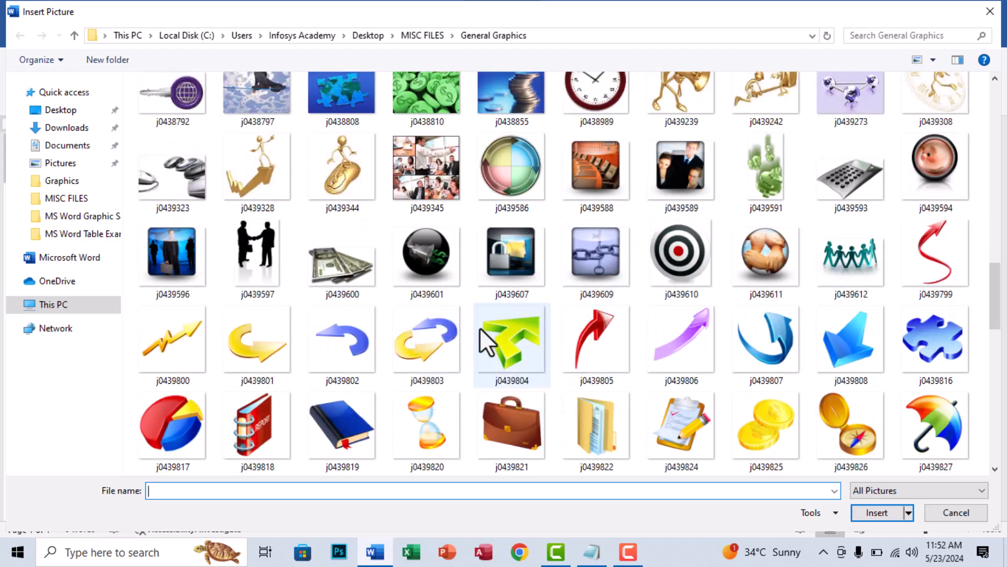
scroll(486, 321, down, 3)
scroll(459, 328, down, 5)
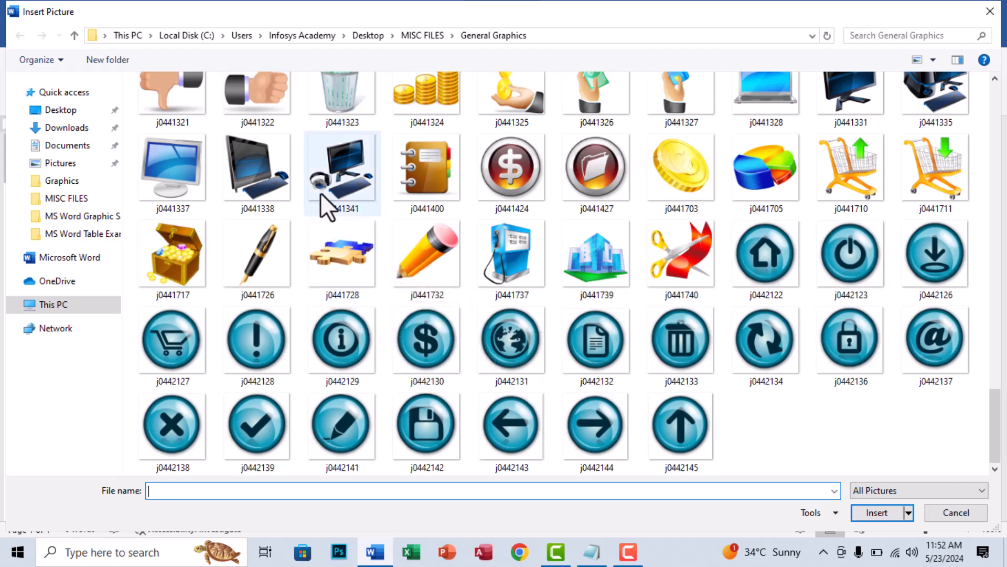
double_click(330, 181)
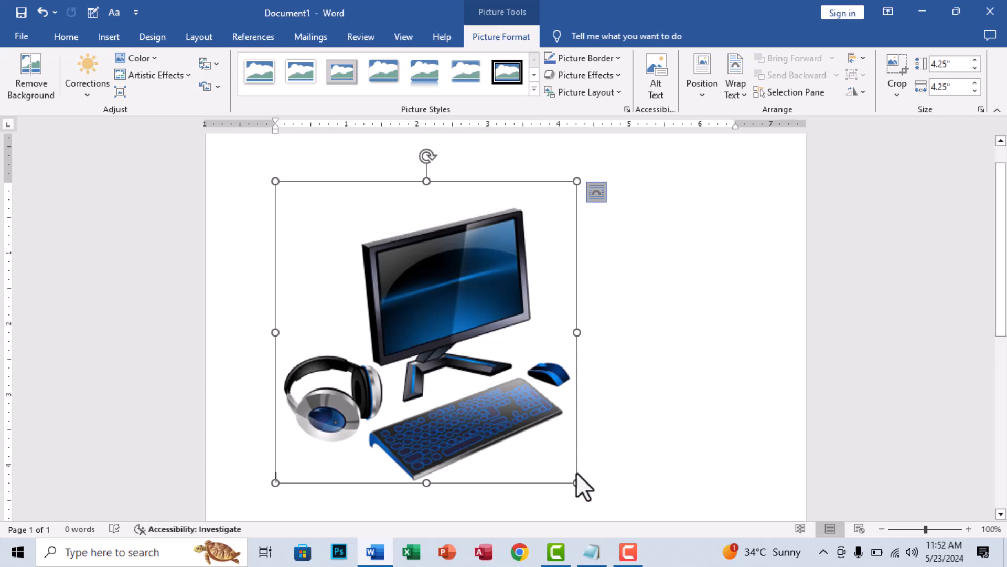
drag(575, 476, 533, 438)
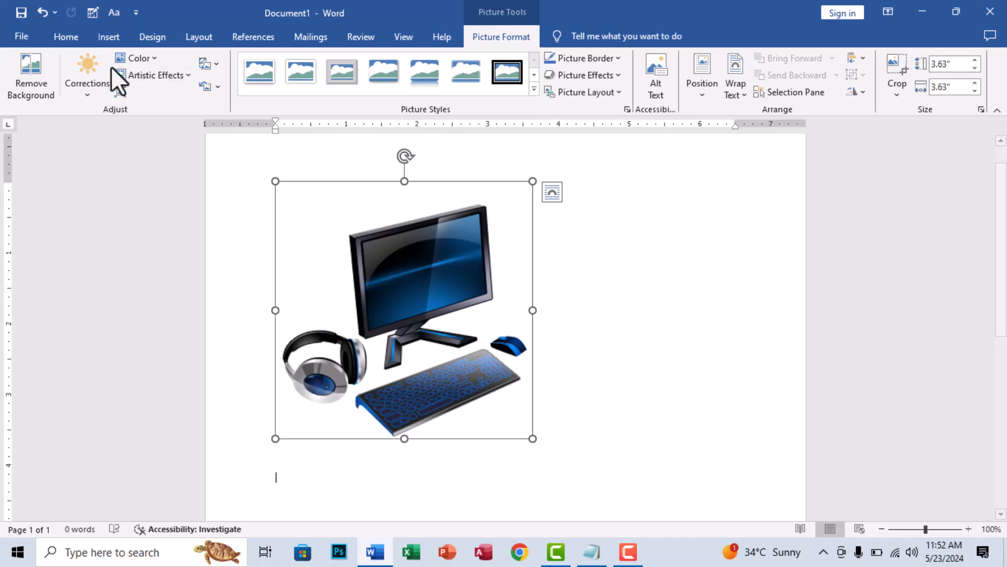
- Apply a preset picture correction and the Texturizer artistic effect to the computer picture
click(87, 78)
click(255, 149)
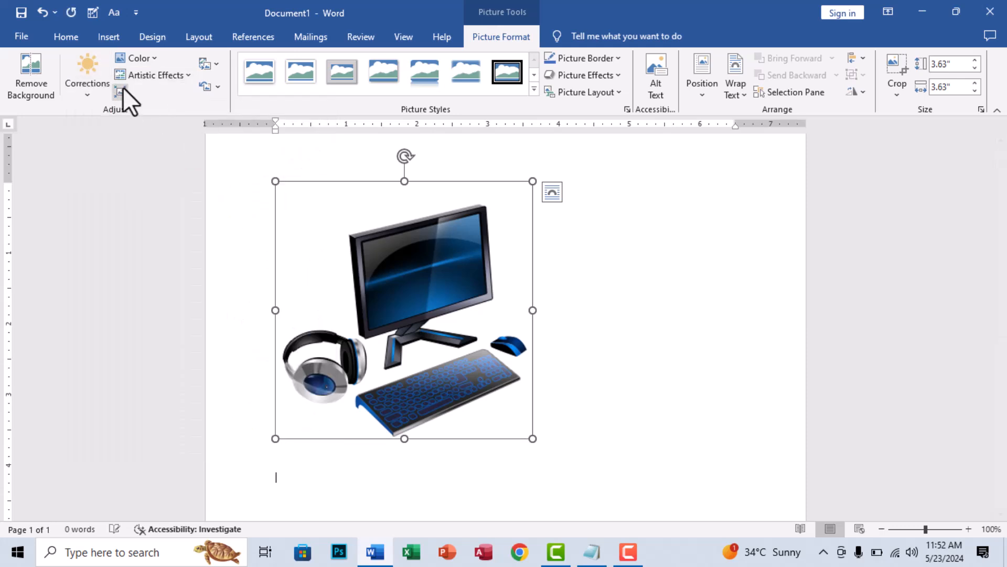
click(157, 75)
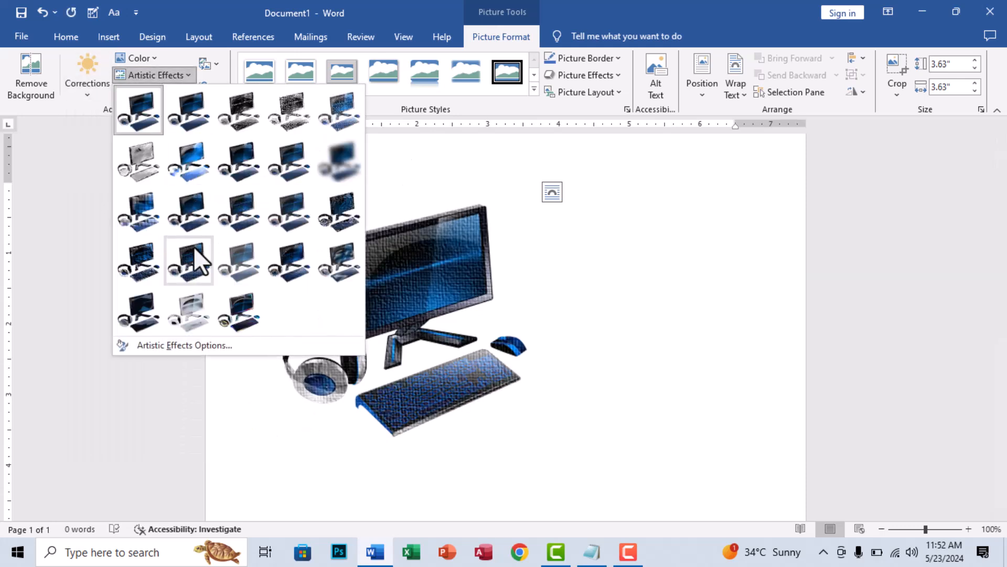
click(193, 246)
- Recolor the computer picture in black and white, and reset both the picture's formatting and its size
click(149, 59)
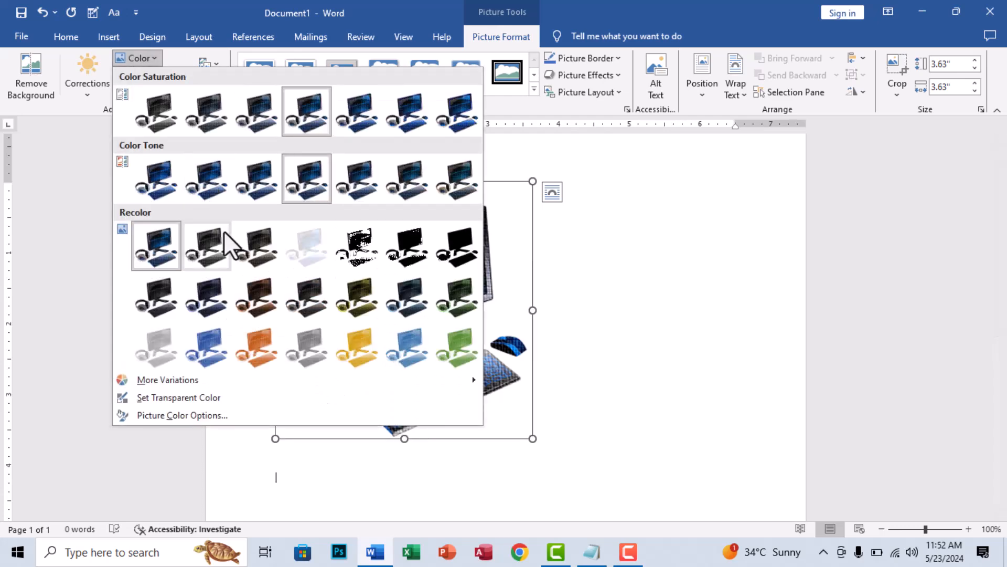
click(362, 247)
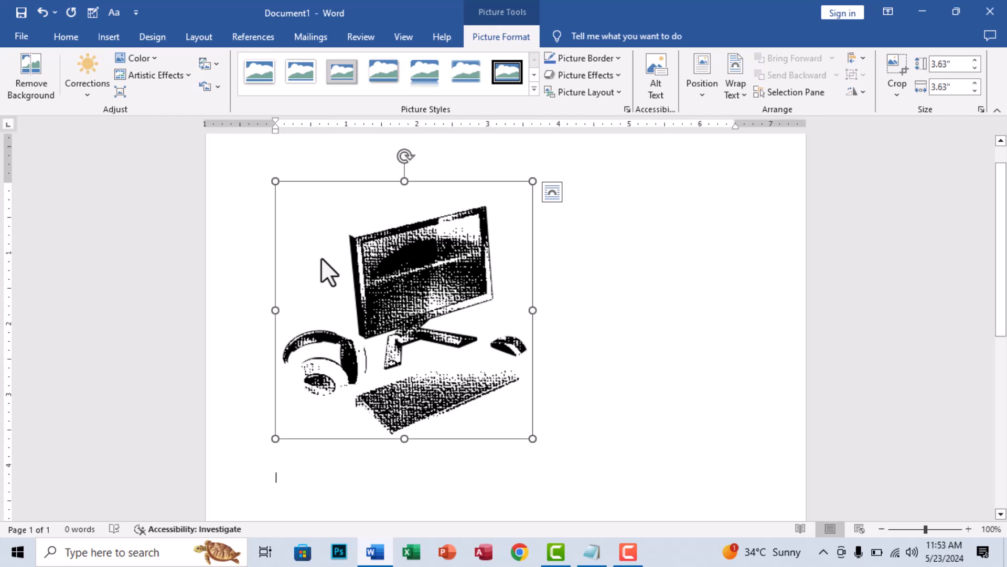
click(219, 87)
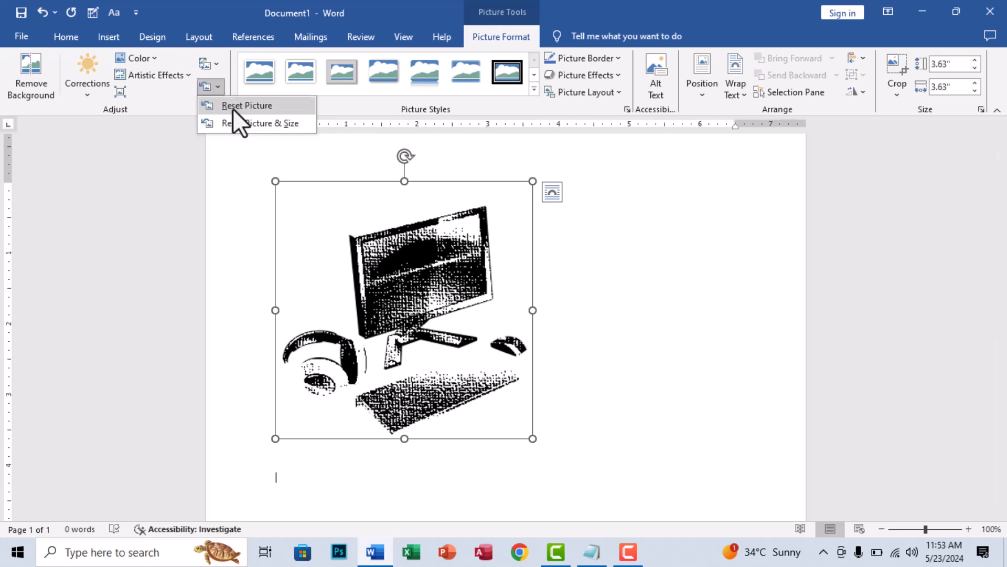
click(232, 108)
click(220, 87)
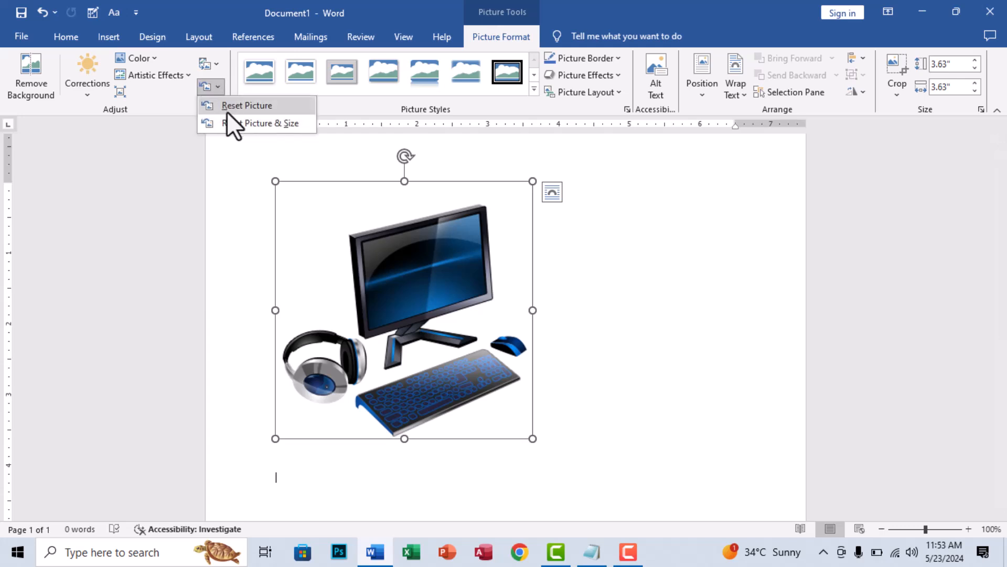
click(232, 123)
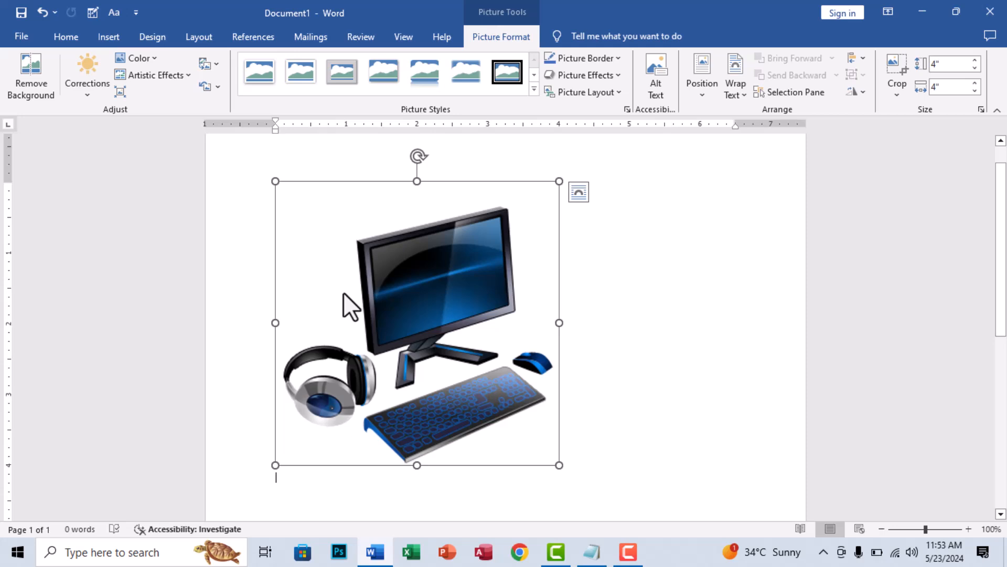
- Apply the white-framed picture style with snipped diagonal corners to the computer picture, and give it a red border
click(534, 89)
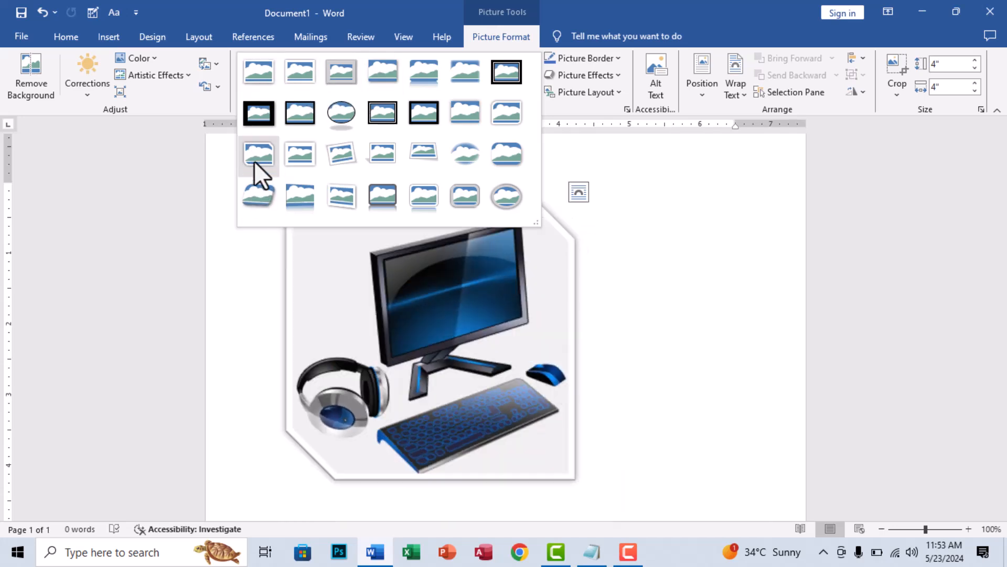
click(257, 171)
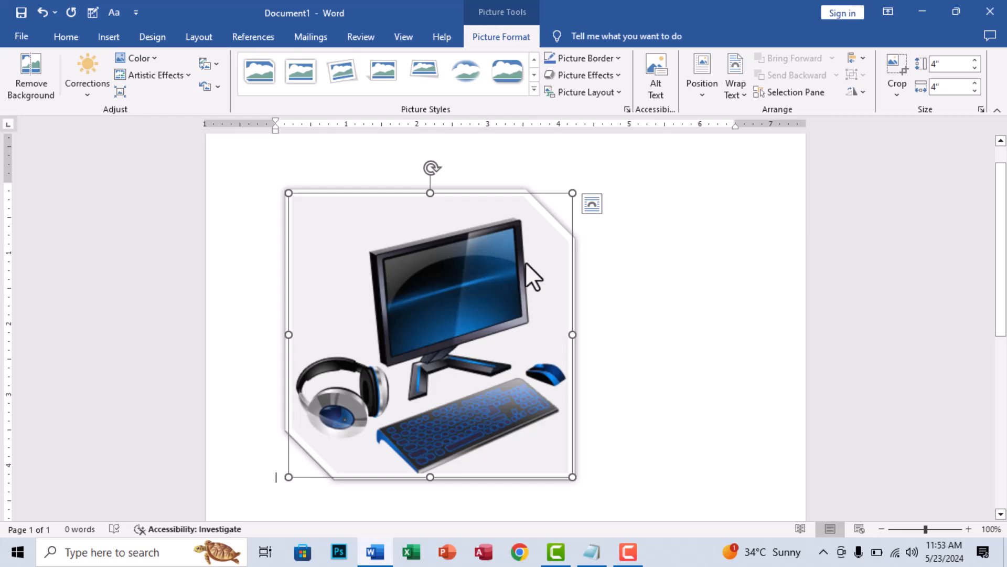
click(587, 59)
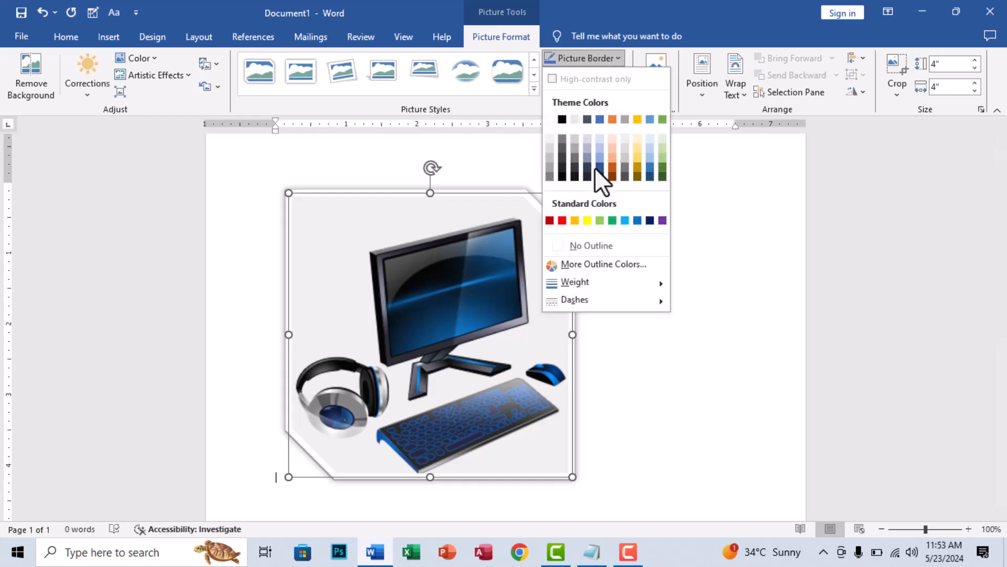
click(562, 220)
click(588, 59)
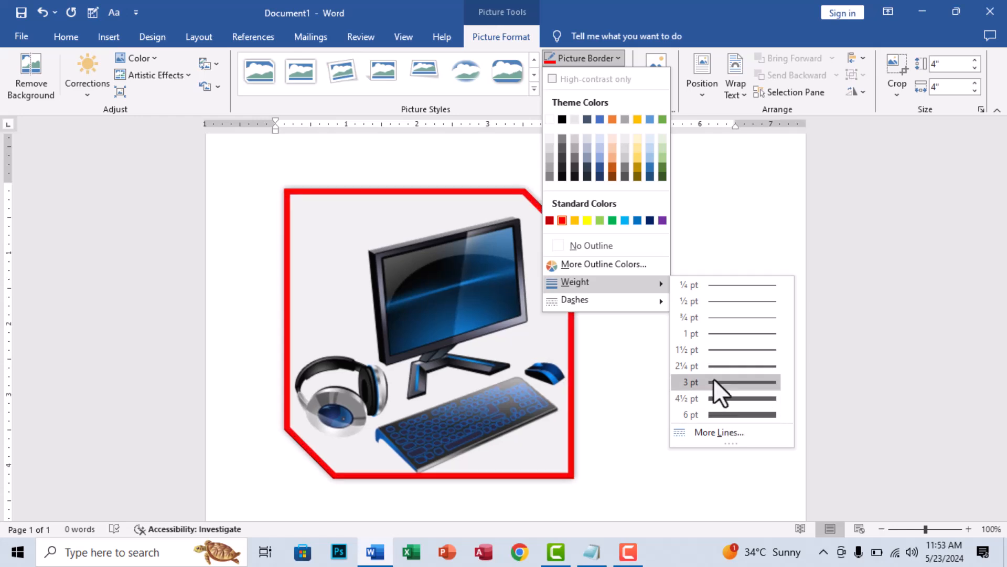
mouse_move(606, 307)
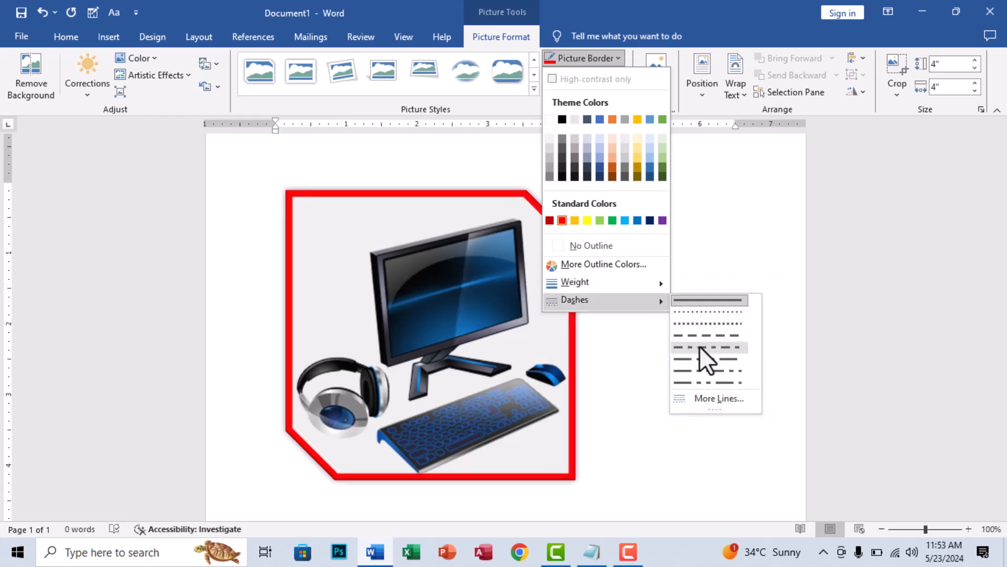
click(464, 288)
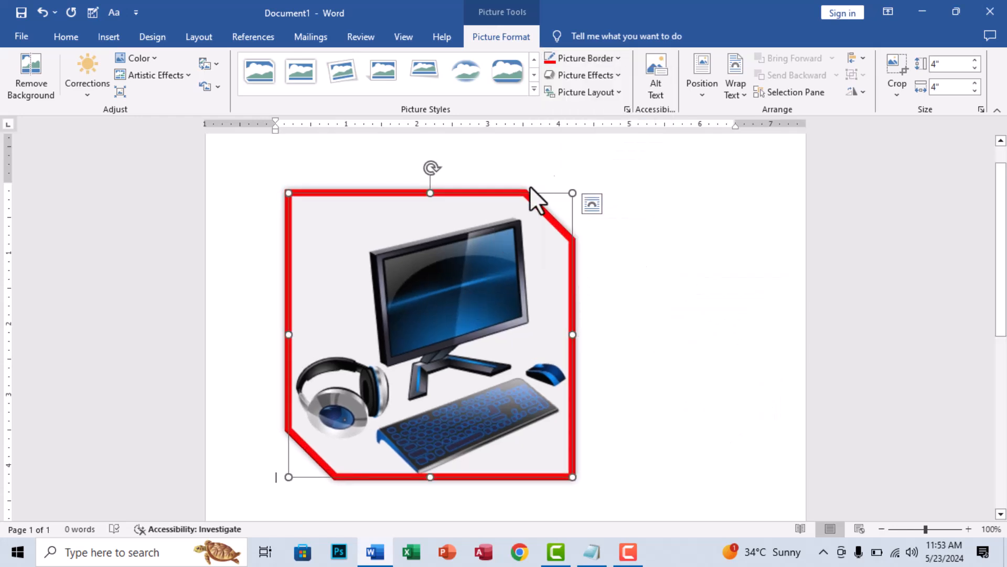
- Preview preset and shadow effects on the computer picture, and apply the middle reflection variation from the first row
click(591, 77)
mouse_move(599, 96)
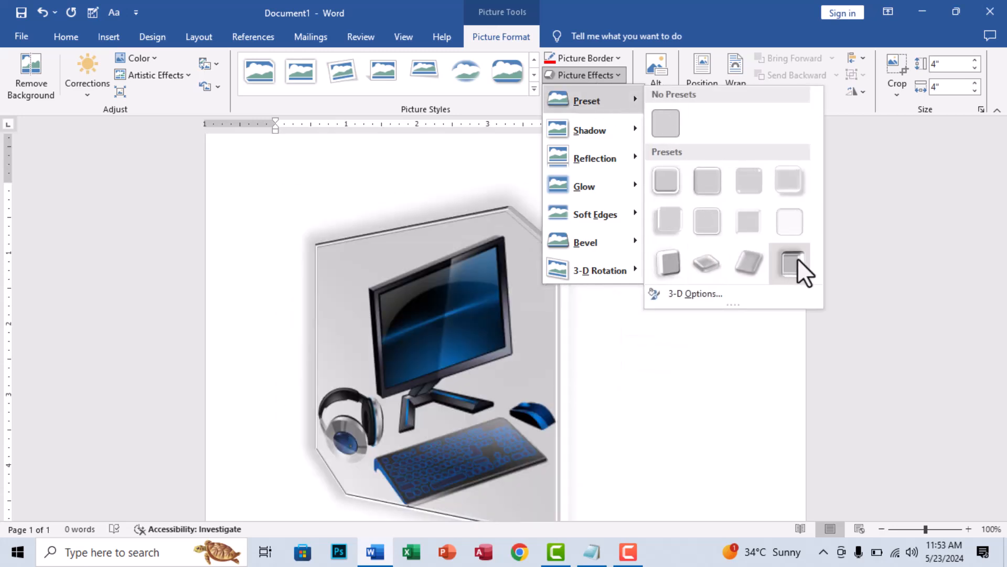
mouse_move(584, 128)
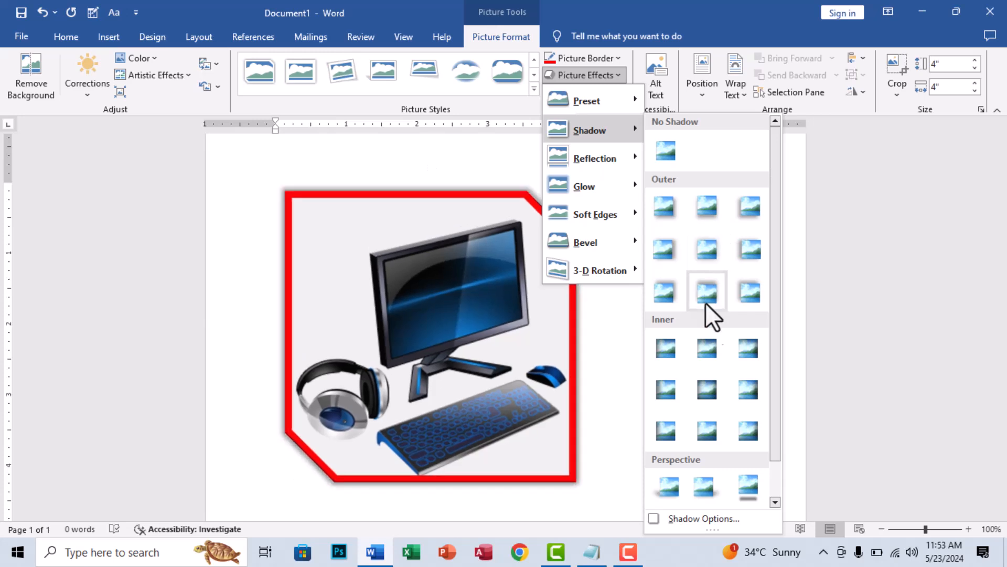
scroll(702, 398, down, 1)
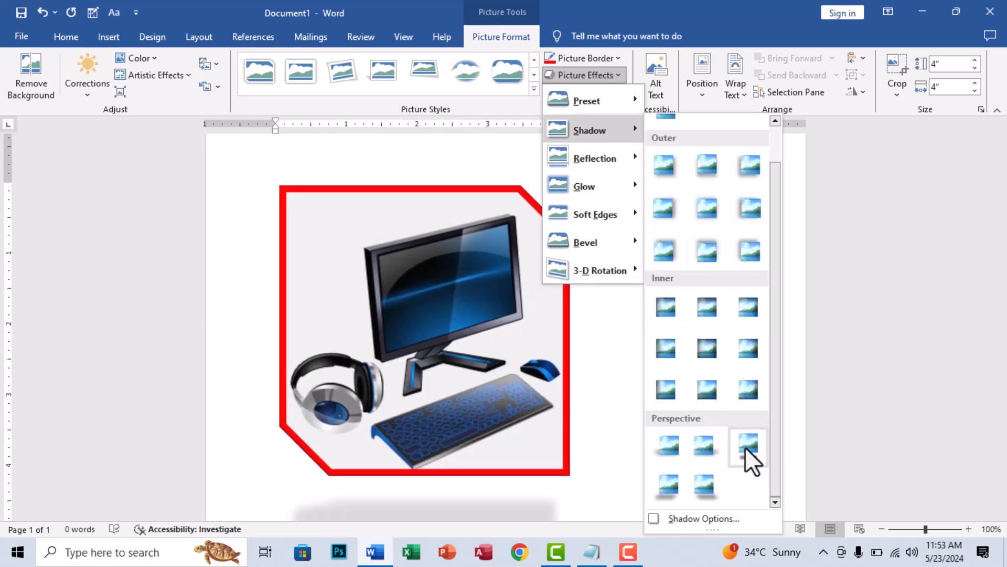
mouse_move(604, 160)
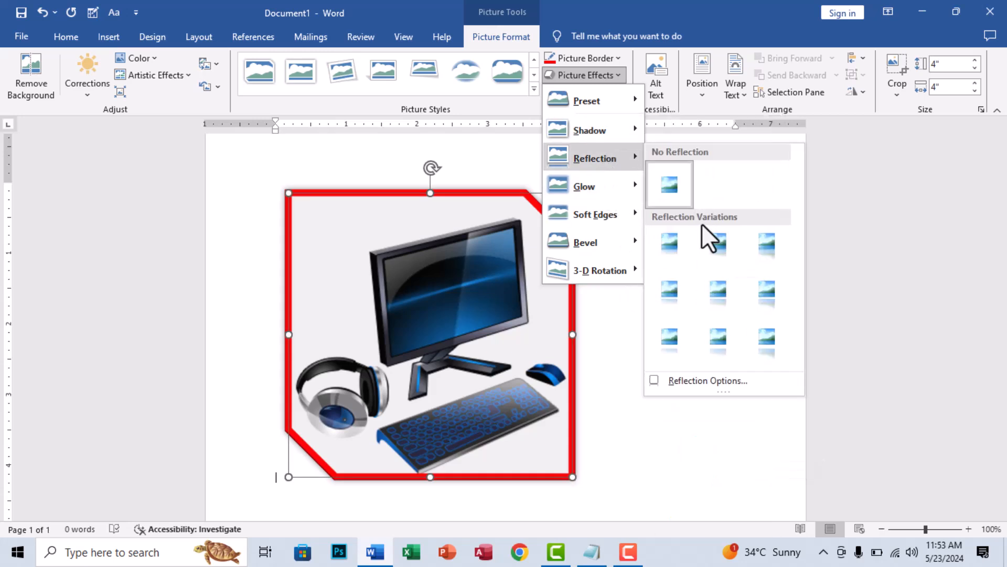
click(717, 246)
scroll(492, 362, down, 3)
scroll(484, 364, up, 3)
scroll(484, 364, up, 1)
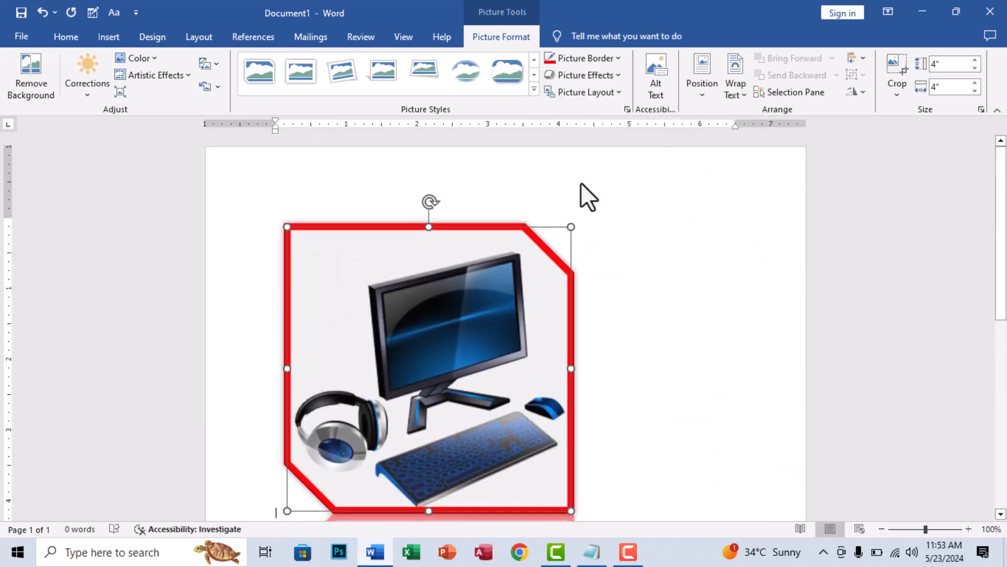
- Add the widest orange glow to the computer picture, and try a soft edge variation on it
click(596, 78)
mouse_move(611, 190)
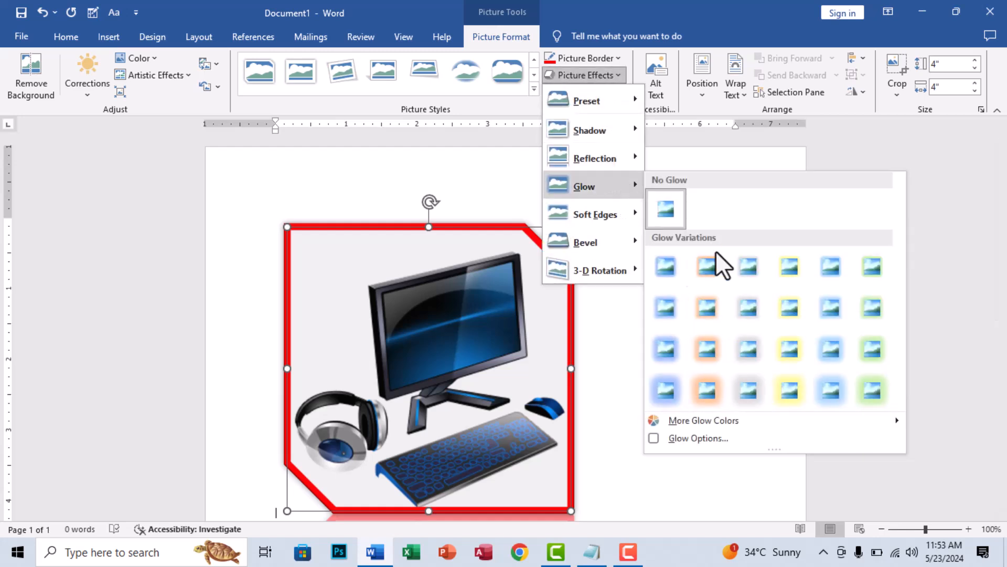
click(707, 386)
scroll(707, 386, down, 1)
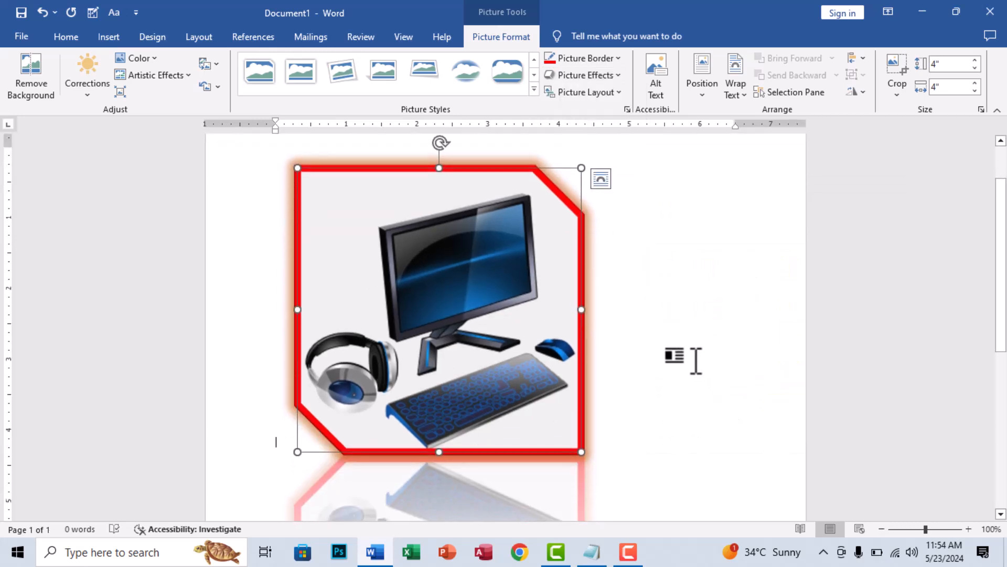
click(581, 78)
mouse_move(611, 221)
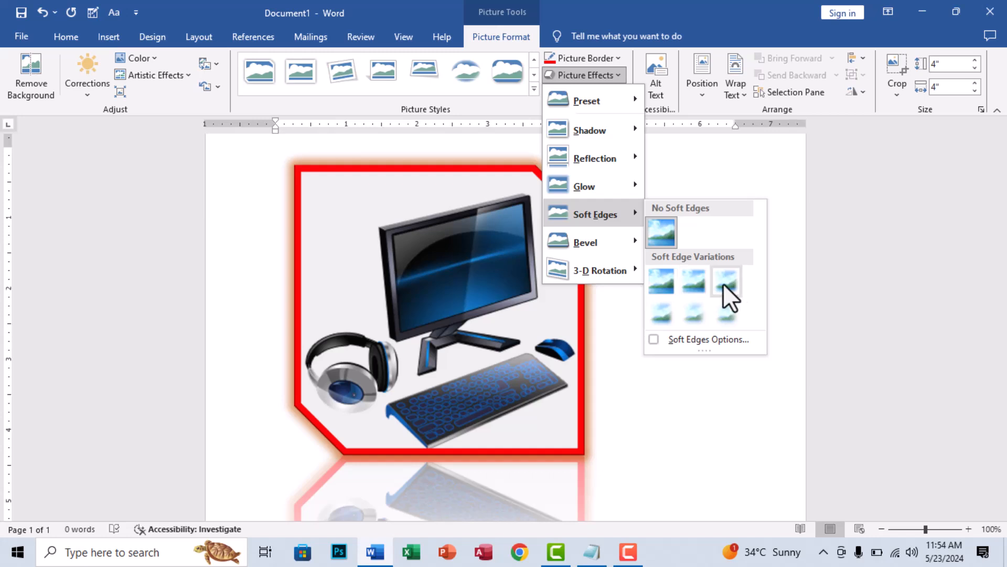
click(659, 315)
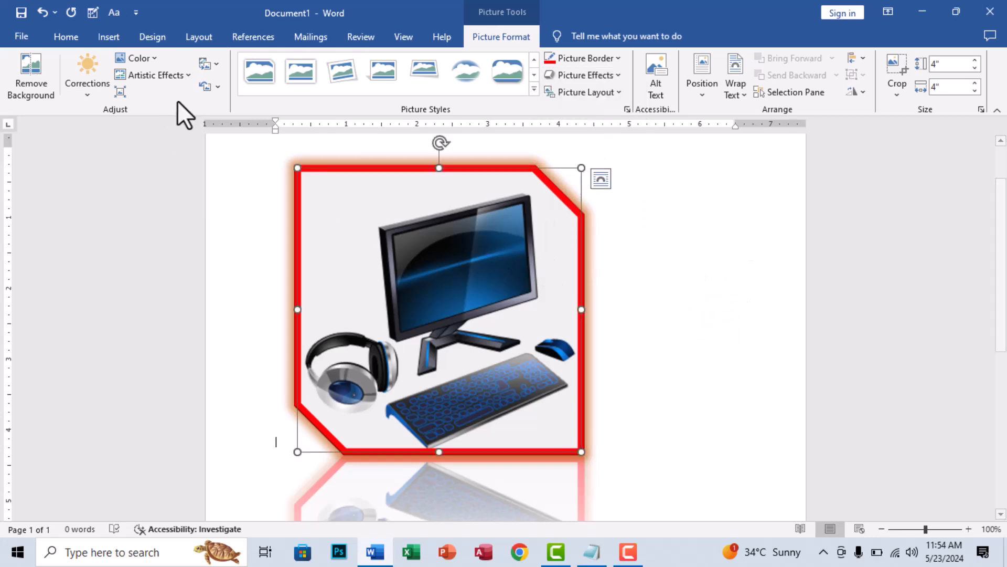
- Reset the computer picture and its size, and give it a red 6 pt border
click(217, 86)
click(229, 125)
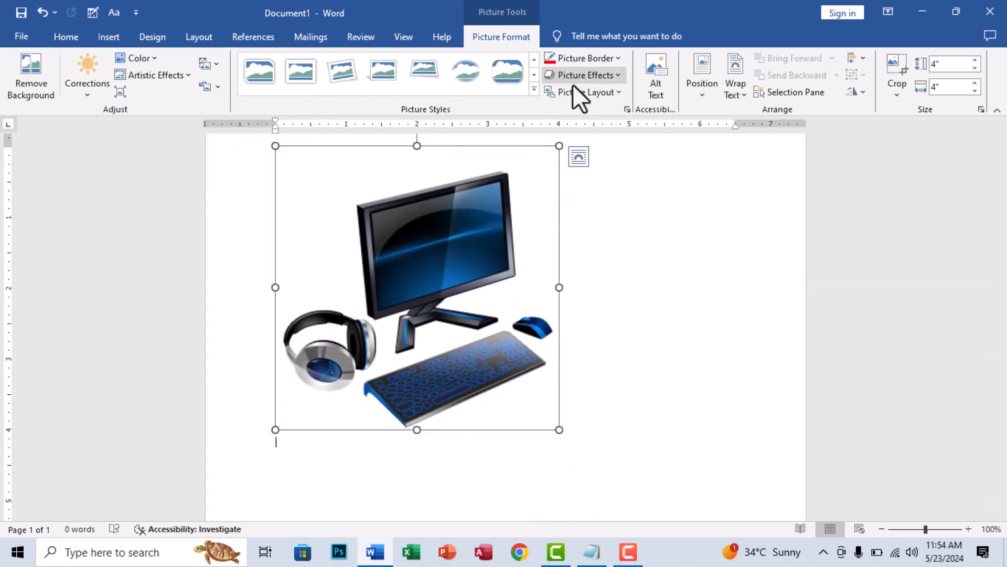
click(587, 62)
click(562, 220)
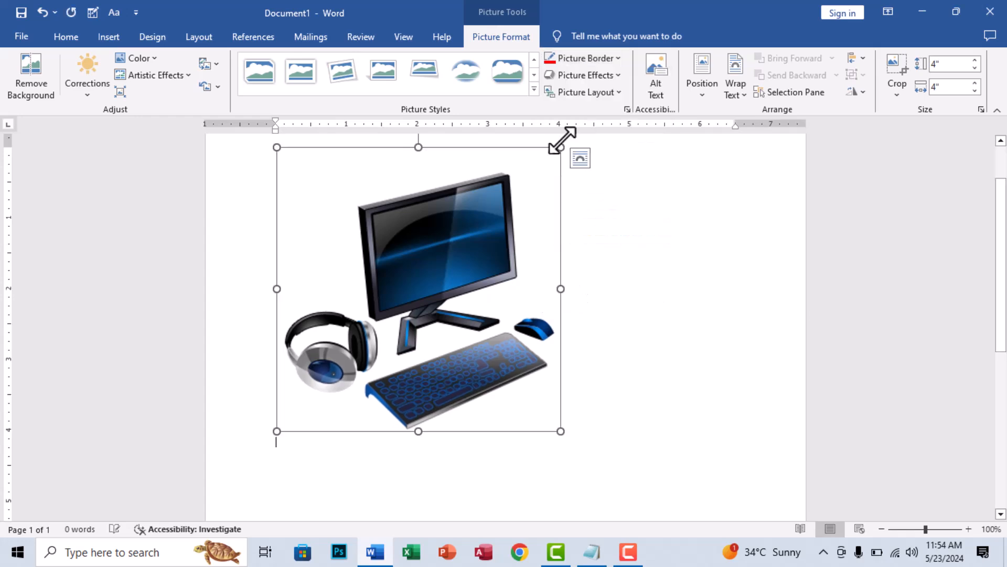
click(588, 58)
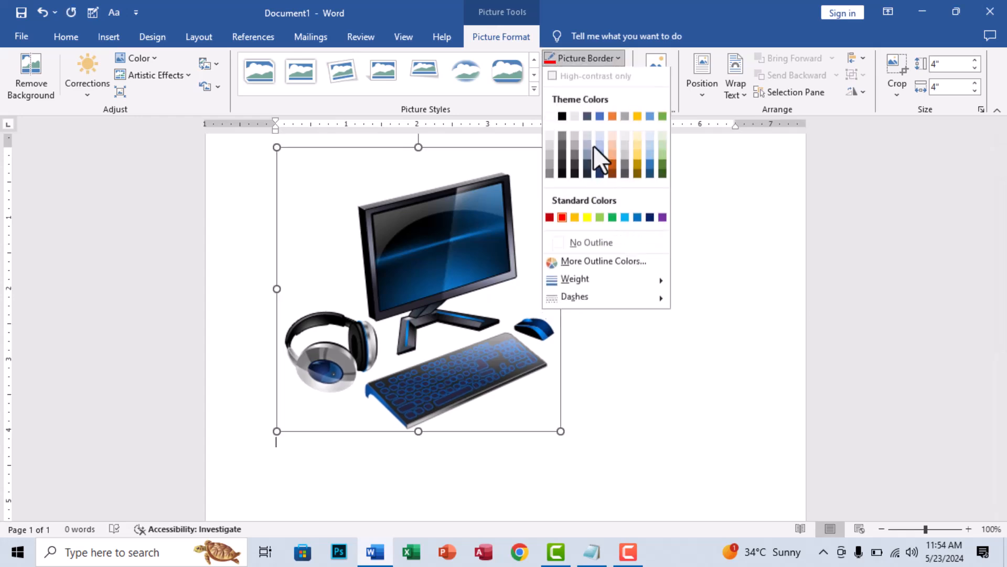
mouse_move(601, 281)
click(720, 415)
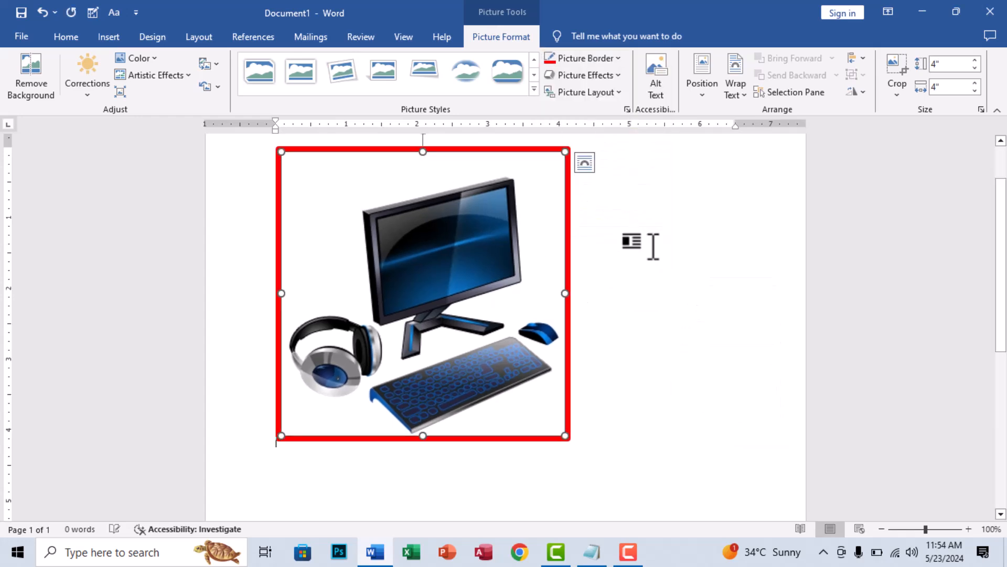
click(597, 60)
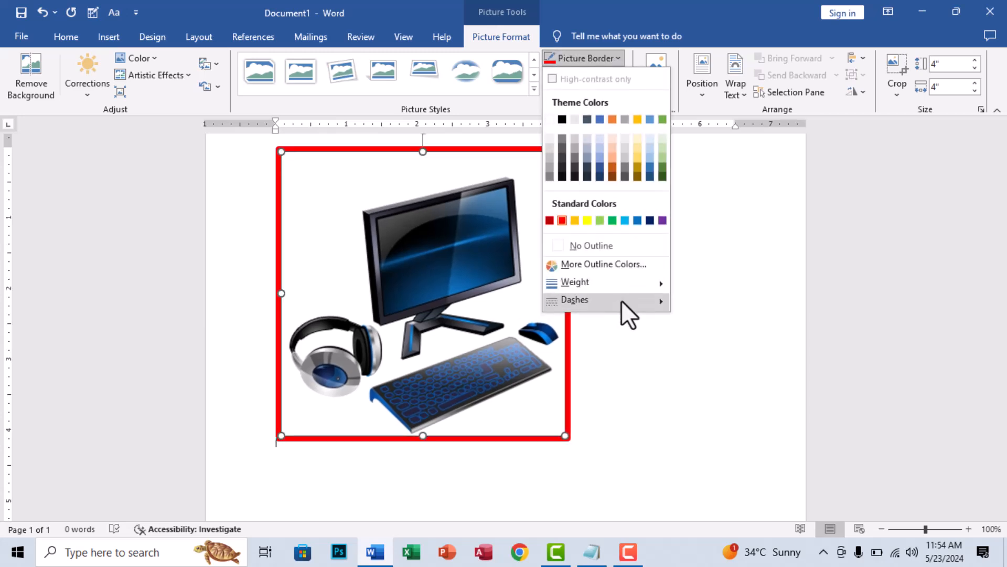
mouse_move(621, 300)
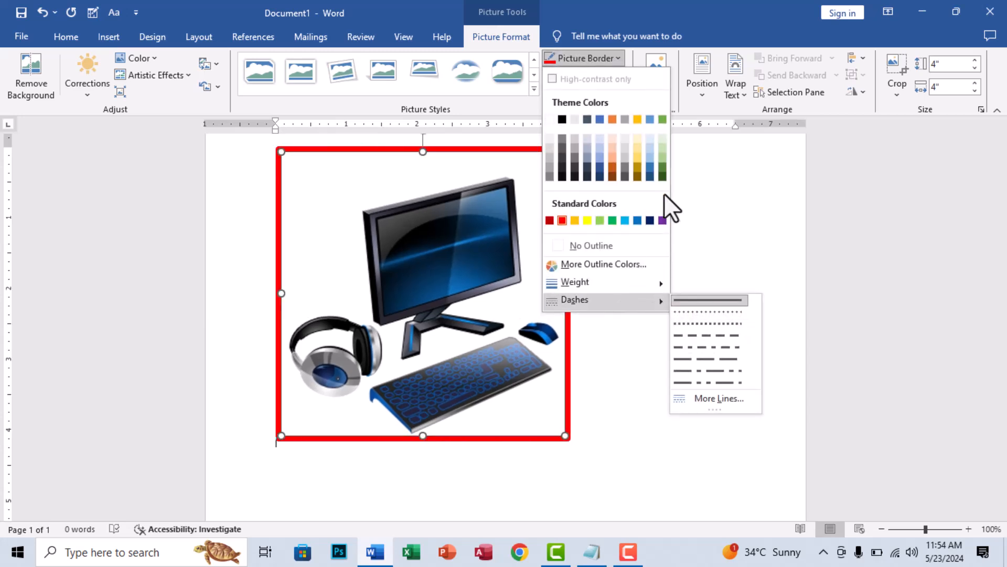
click(679, 207)
click(588, 75)
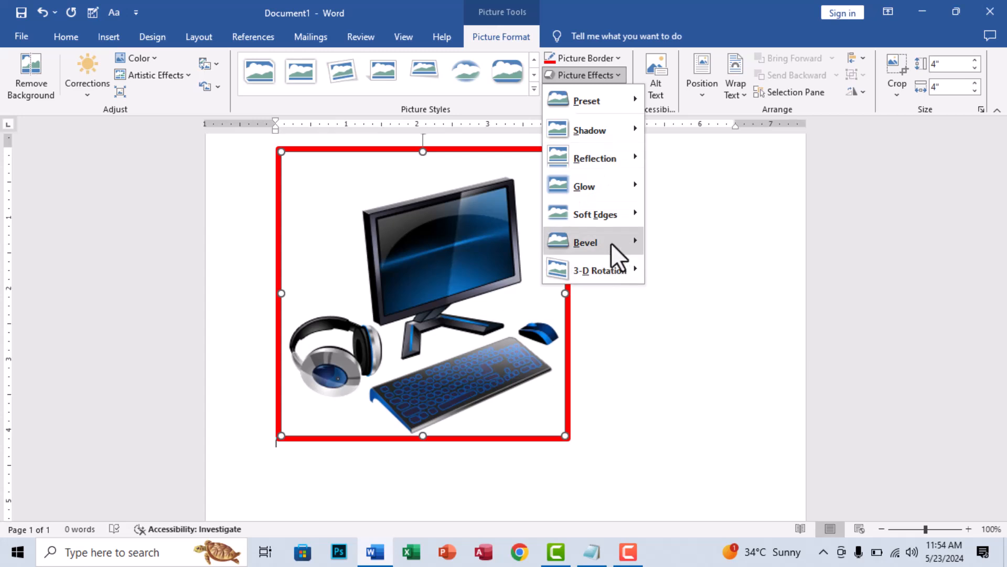
mouse_move(614, 215)
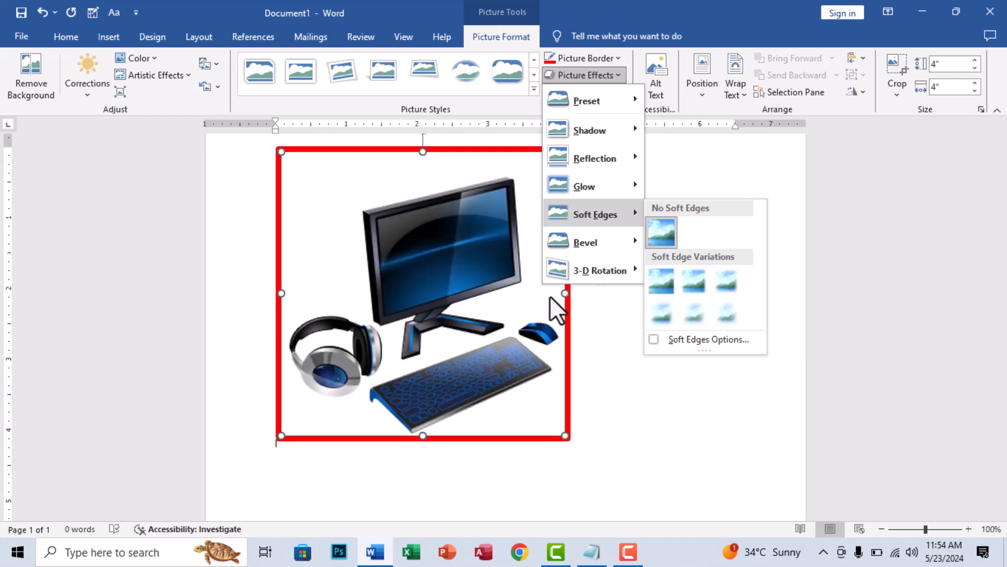
click(436, 247)
- Change the computer picture to j0433155 from the General Graphics folder on this device, and enlarge it proportionally to about 4.08 by 6.11 inches
click(206, 63)
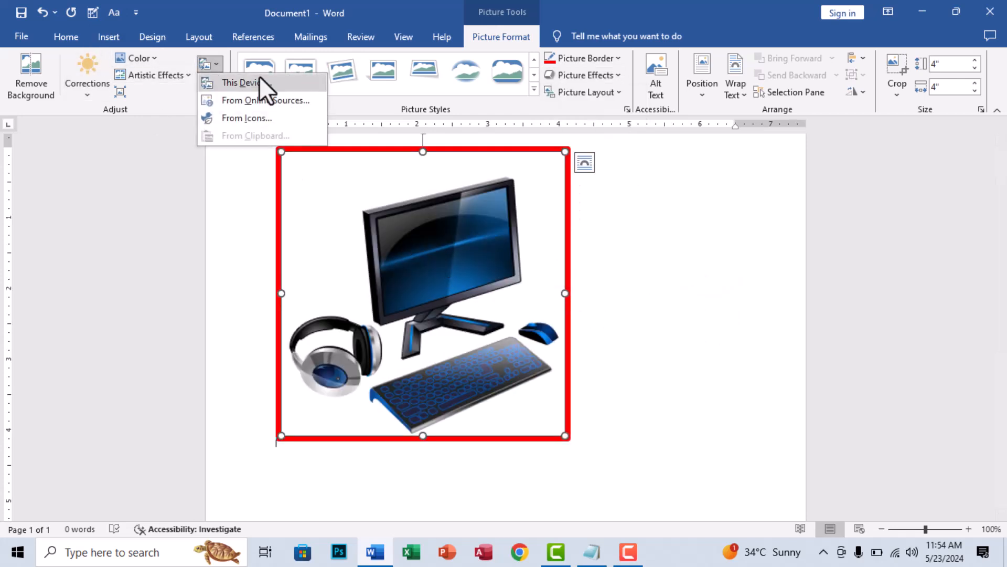
click(285, 88)
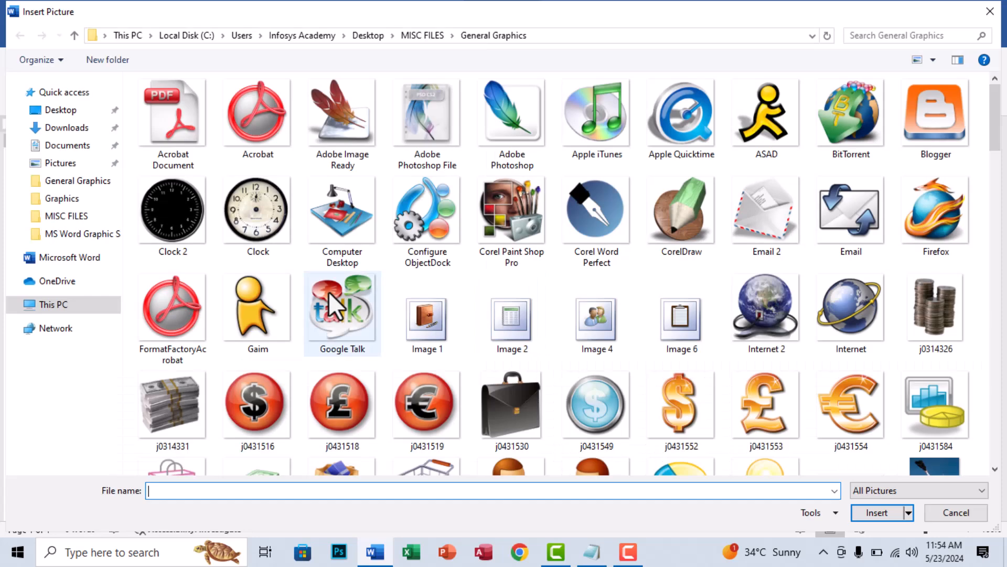
scroll(341, 346, down, 3)
scroll(350, 329, down, 9)
scroll(351, 329, up, 5)
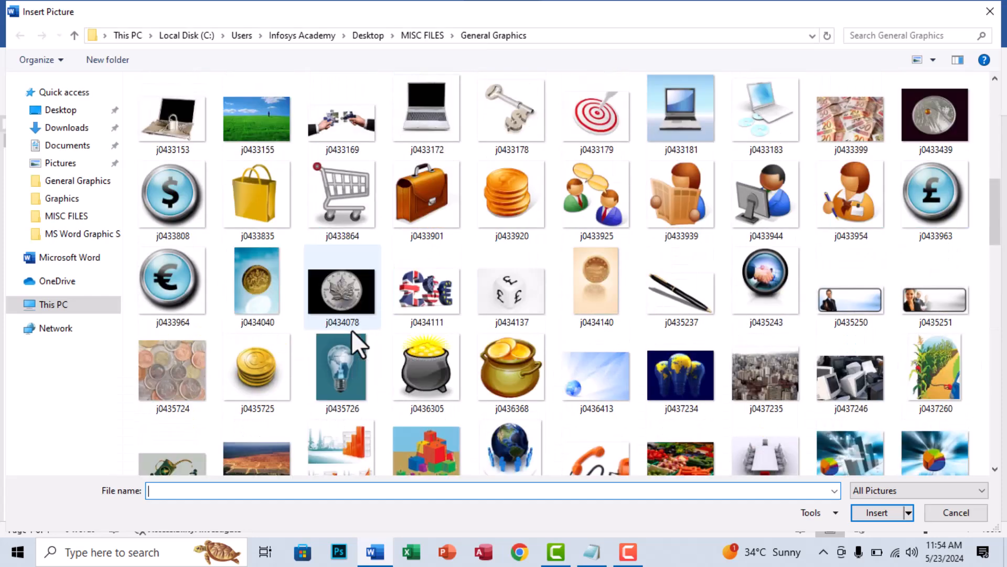
double_click(259, 125)
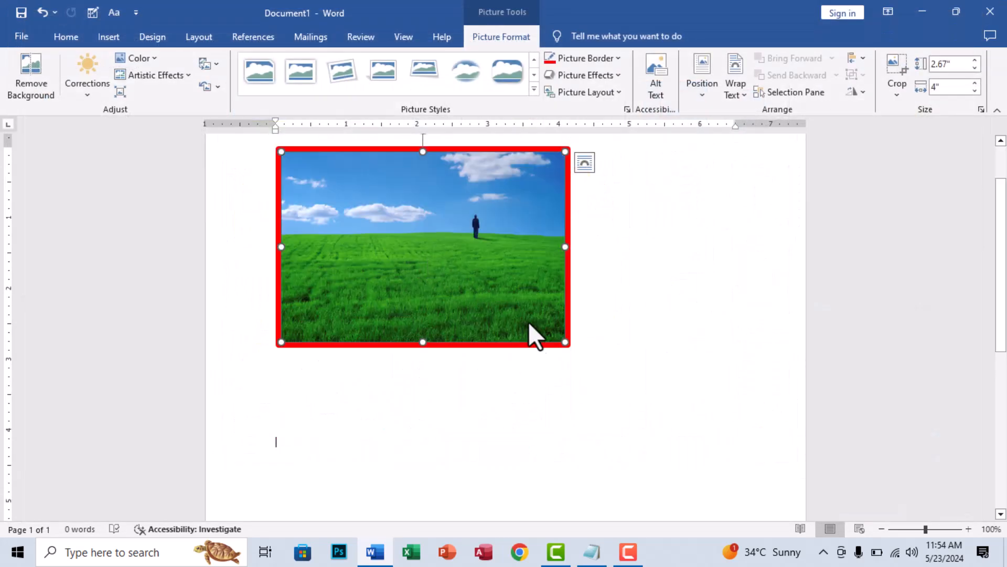
drag(565, 342, 714, 441)
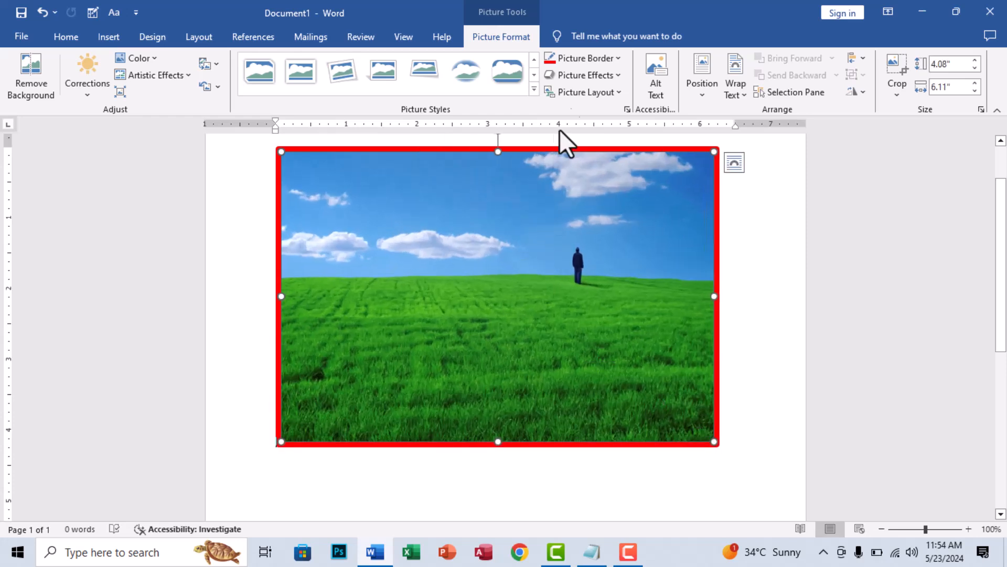
- Apply the second-strongest soft edge variation to the green field picture
click(576, 74)
mouse_move(610, 221)
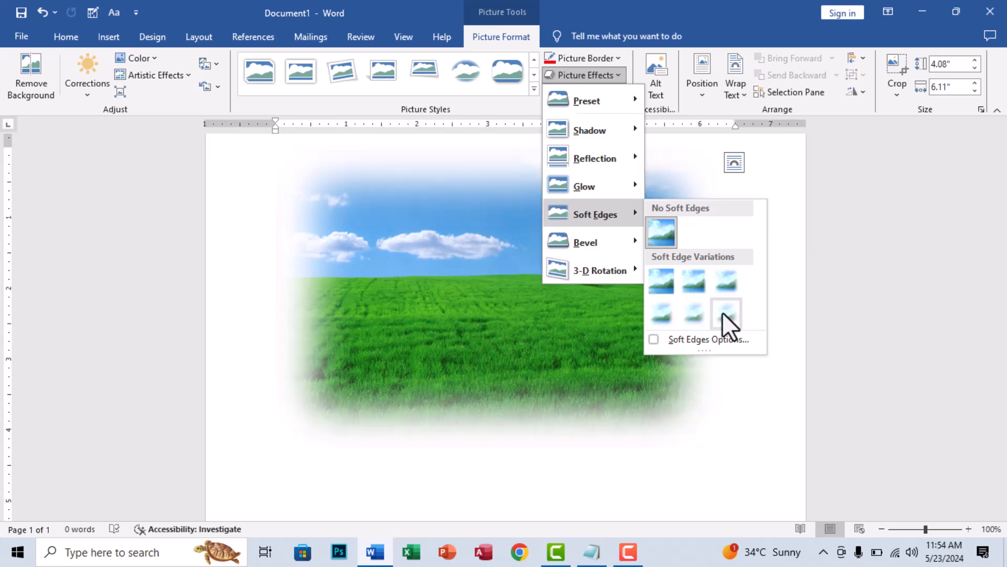
click(701, 310)
drag(535, 307, 505, 308)
- Apply a perspective 3-D rotation to the green field picture, using the second preset in the last row of the perspective group
click(597, 78)
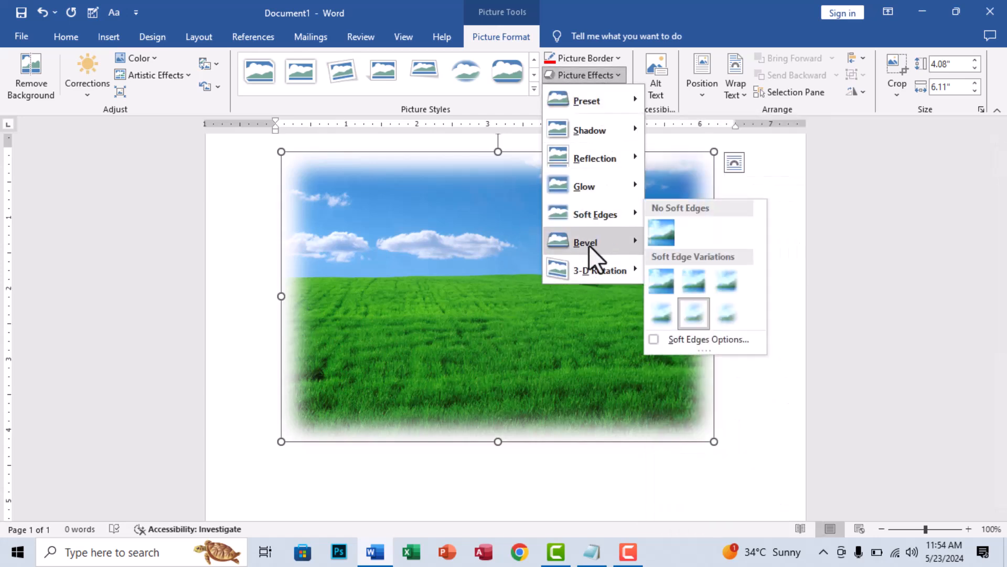
mouse_move(589, 245)
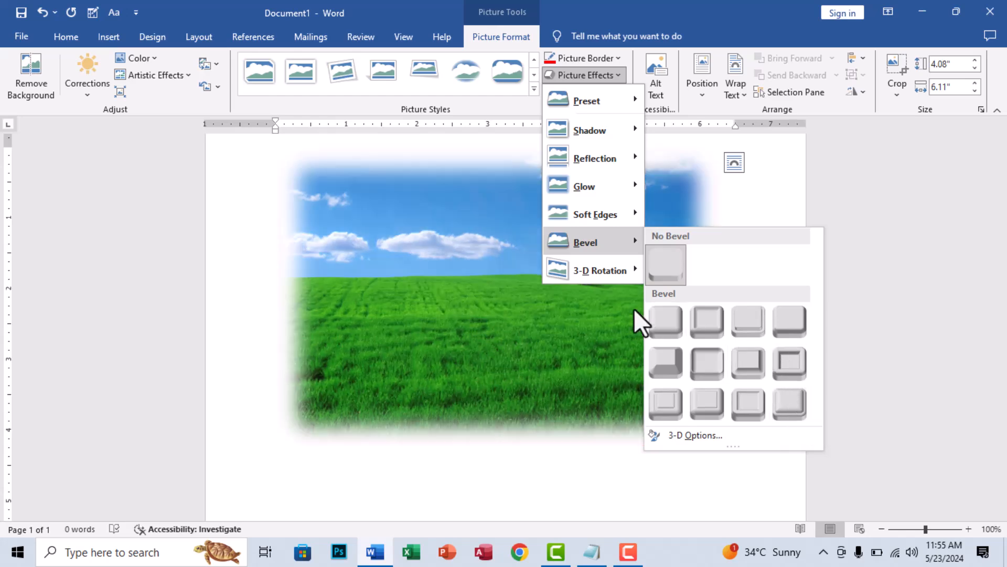
mouse_move(603, 262)
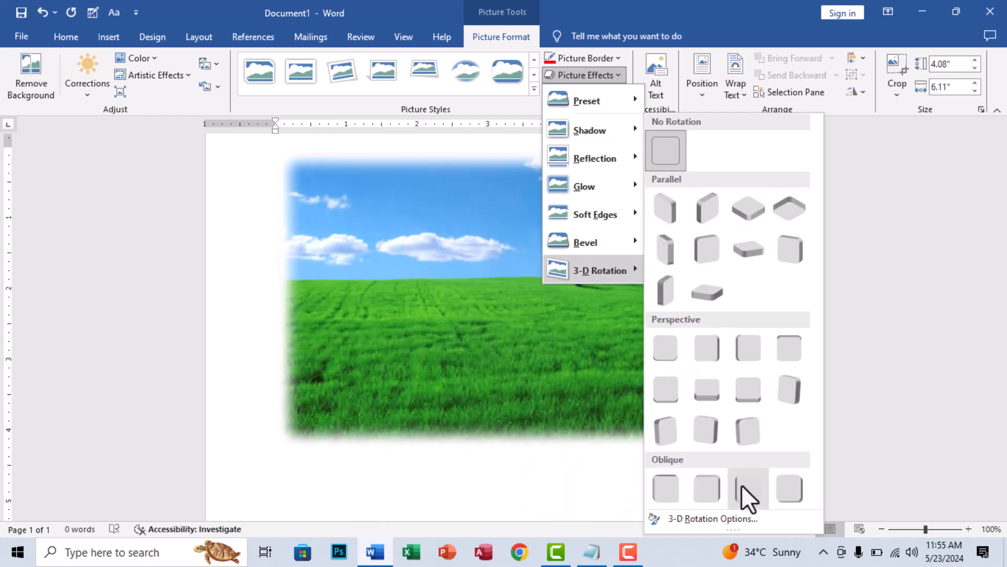
click(718, 424)
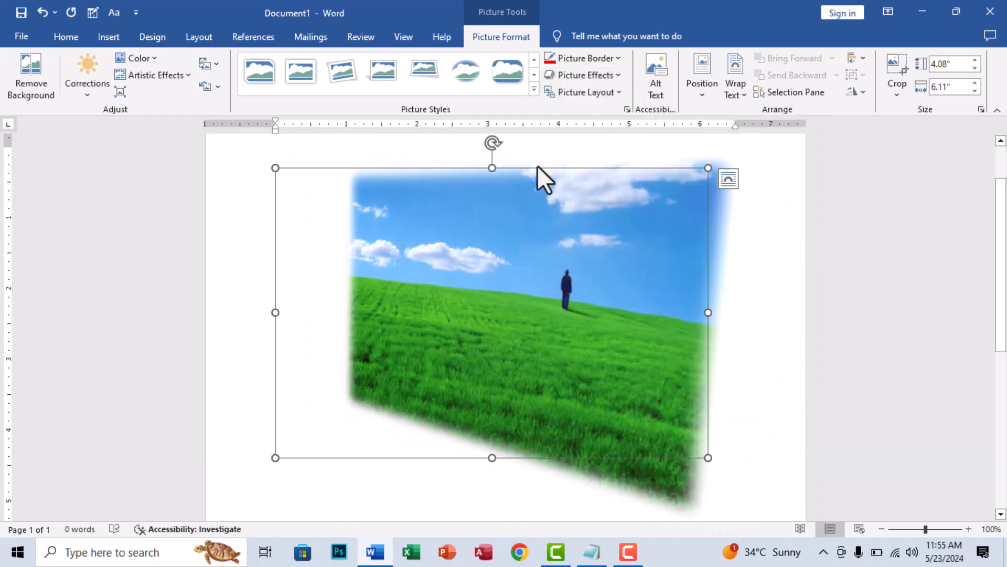
click(577, 76)
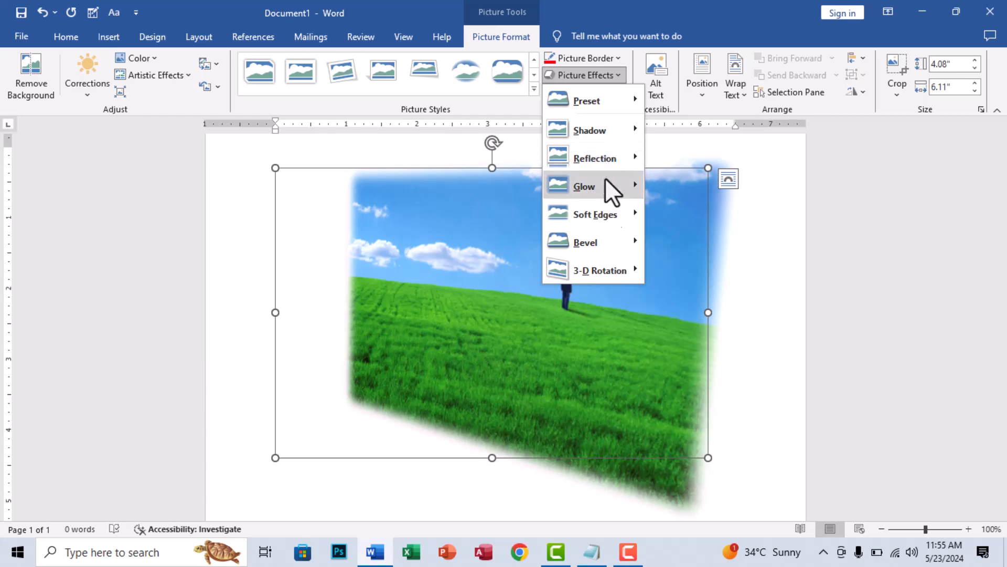
click(492, 345)
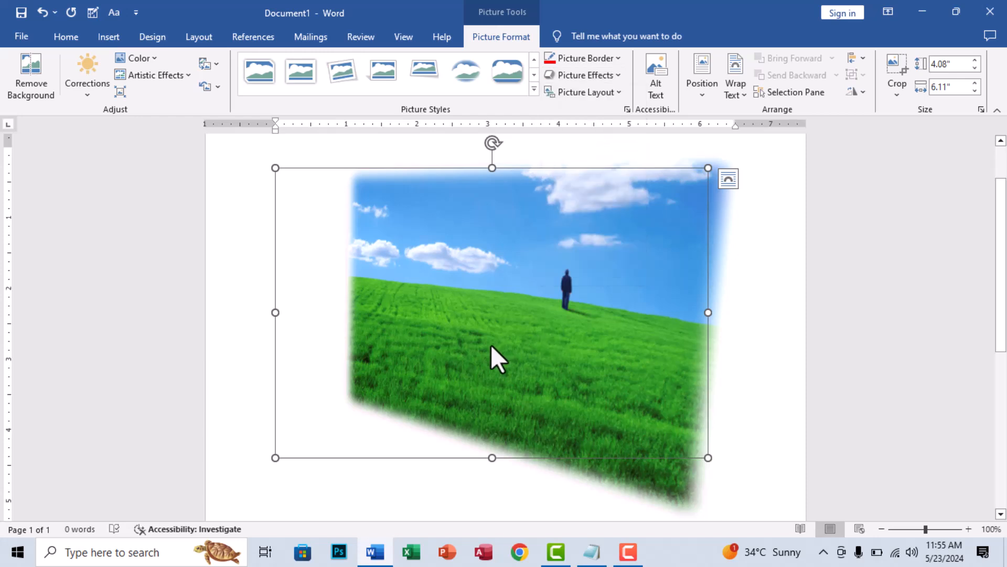
- Convert the green field picture to the Bending Picture Semi-Transparent Text picture layout
click(583, 92)
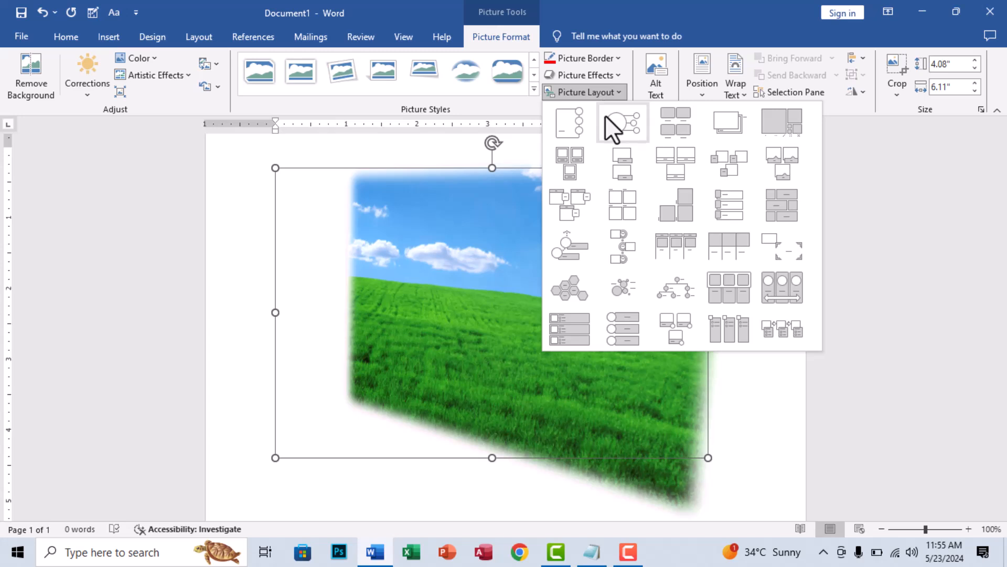
click(688, 166)
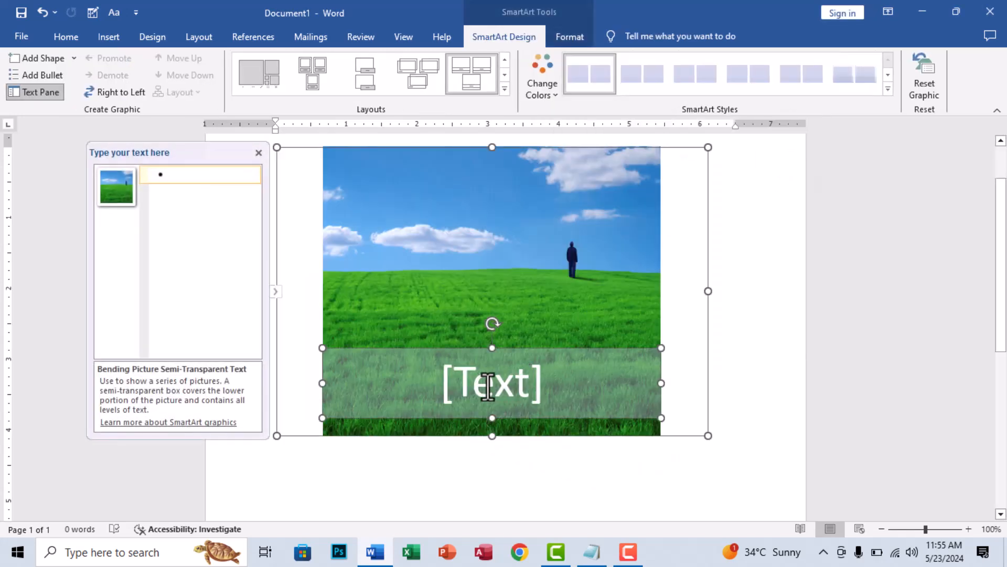
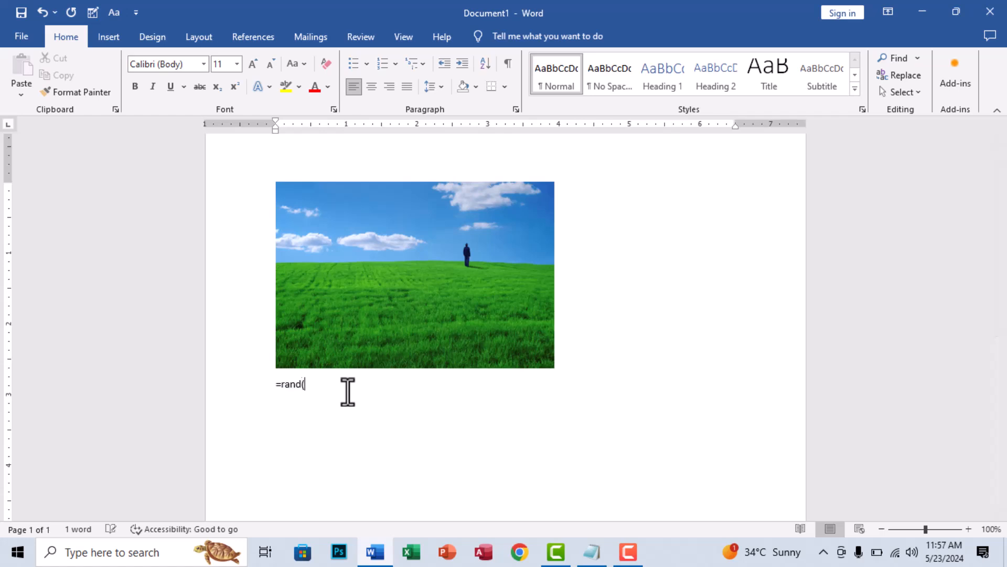
- Shrink the green field picture proportionally to about 2.1 by 3.14 inches
scroll(488, 418, up, 3)
click(503, 313)
drag(553, 330, 495, 290)
- Generate another block of sample text below the last paragraph with =rand()
scroll(440, 308, down, 3)
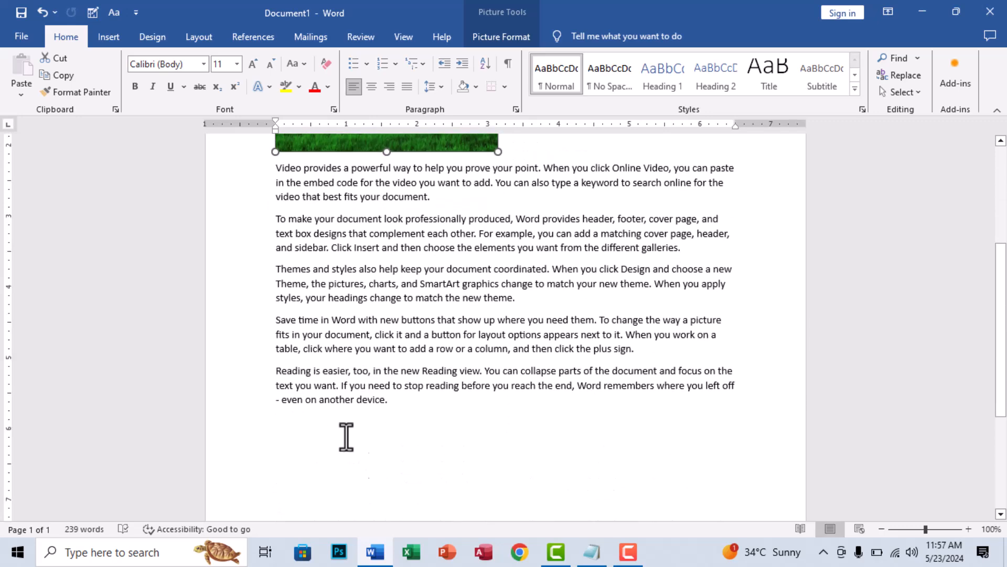
click(280, 418)
text(=rand())
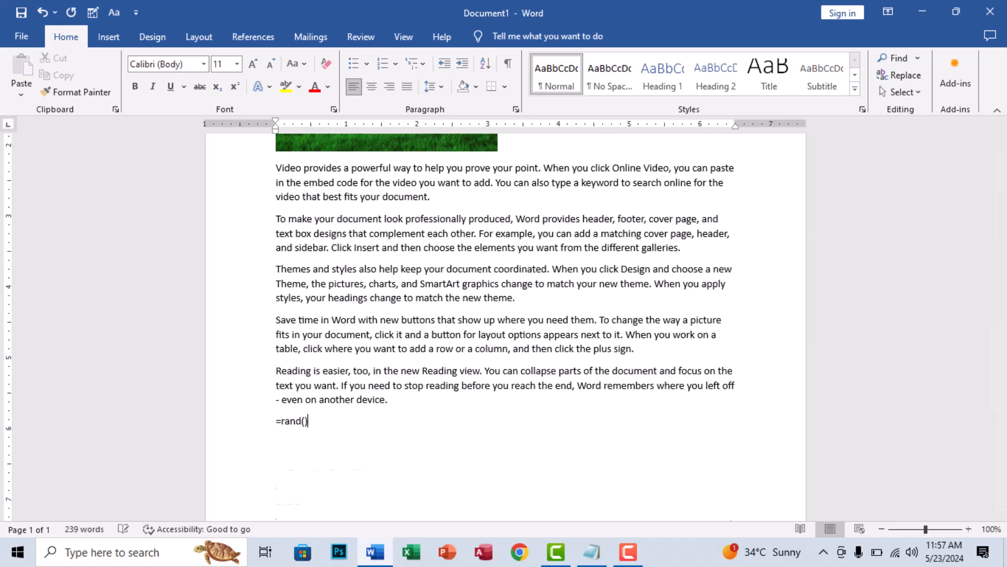
key(Return)
scroll(256, 415, up, 5)
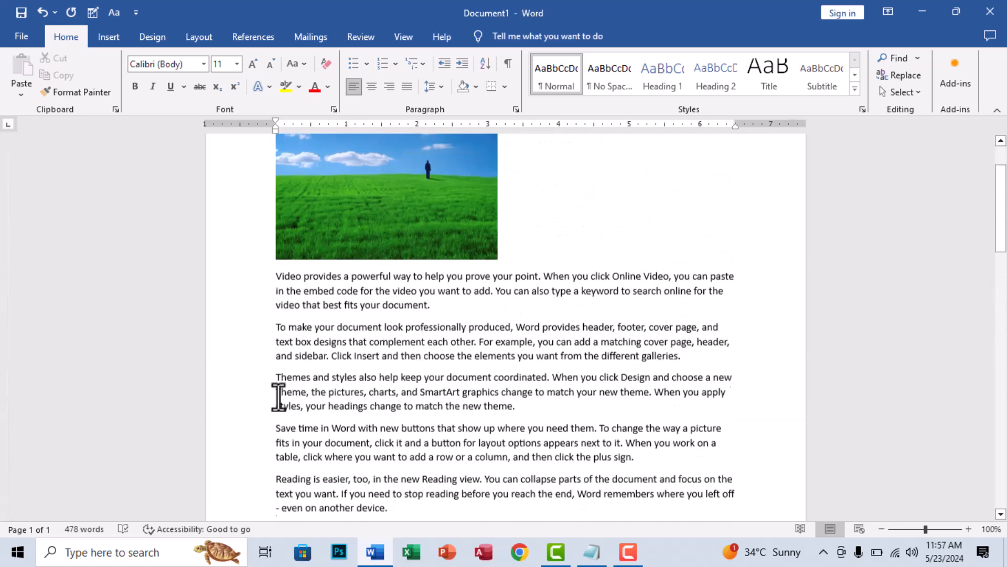
- Position the green field picture in the middle center of the page with square text wrapping
click(391, 251)
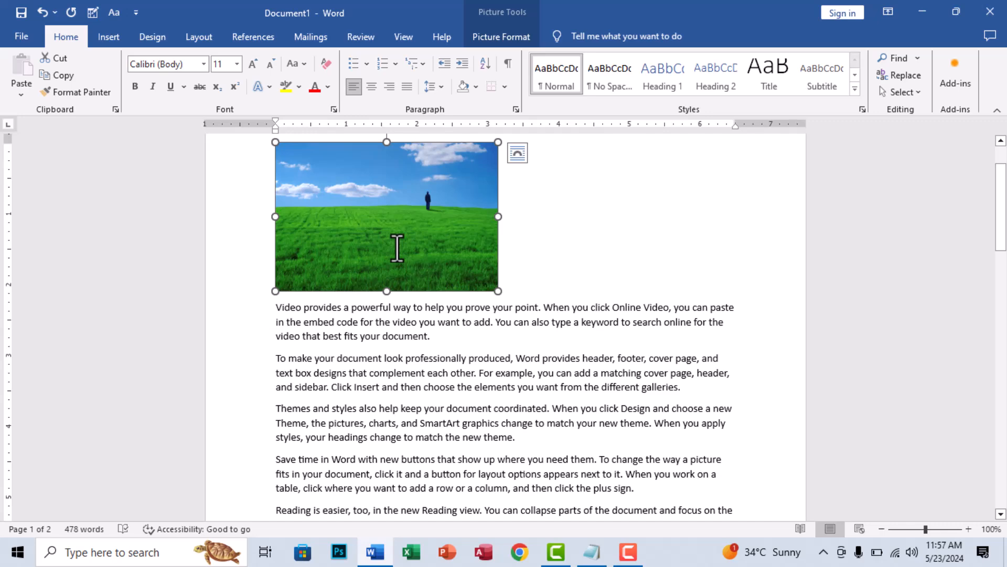
click(506, 32)
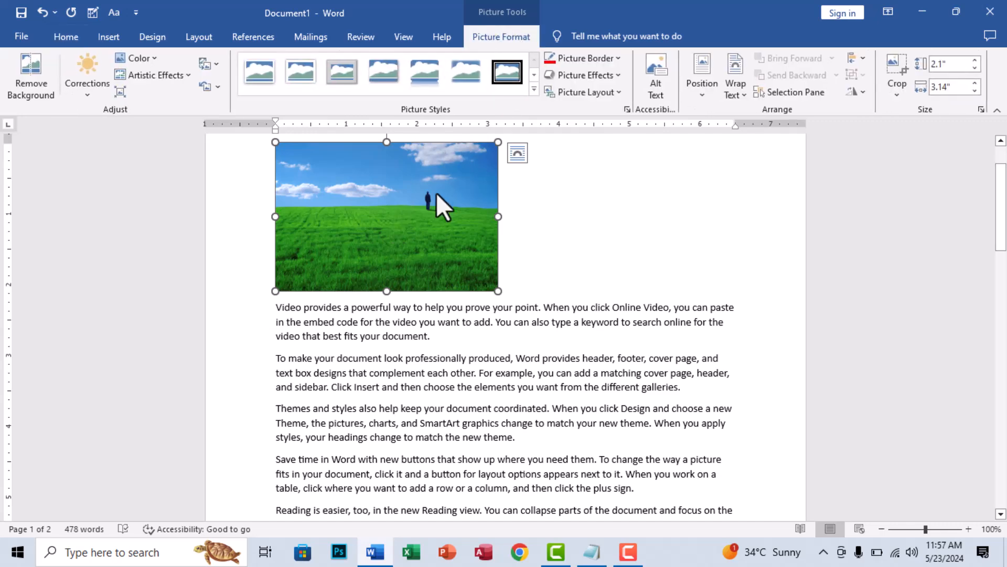
click(701, 97)
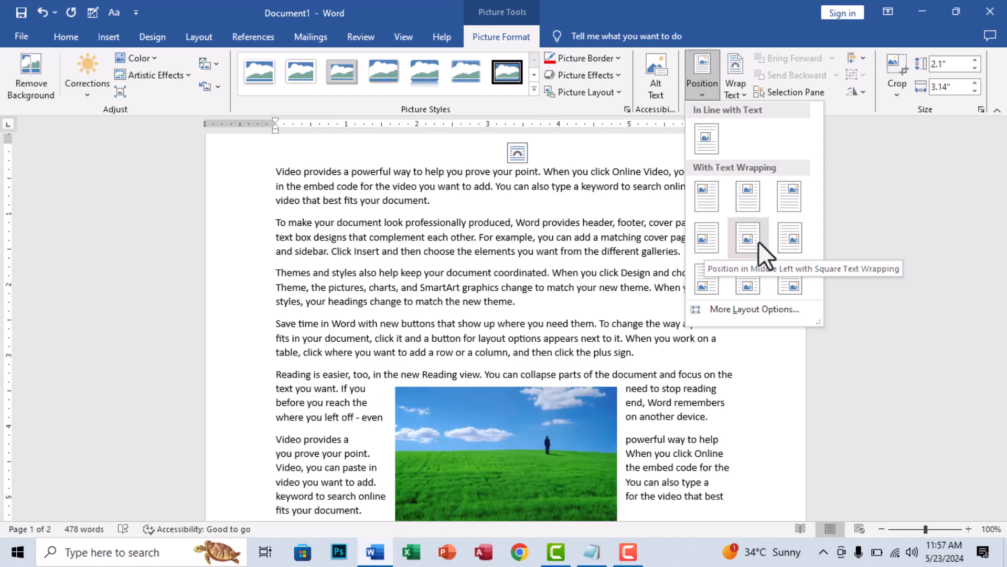
click(756, 240)
scroll(701, 339, down, 2)
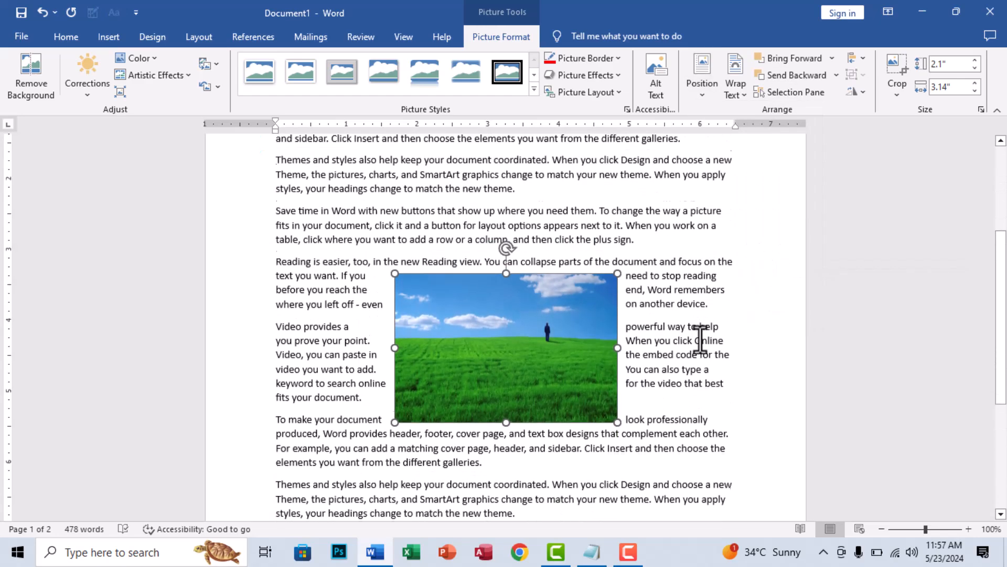
scroll(701, 338, up, 3)
scroll(701, 338, down, 3)
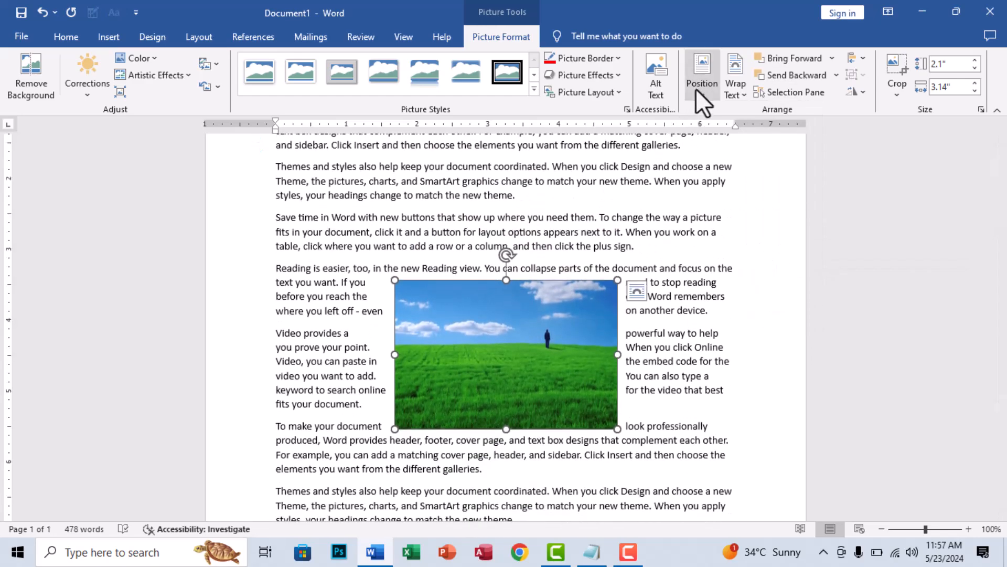
- Position the picture at the top center of the page with square text wrapping, and put it back in line with text
click(700, 86)
click(745, 197)
scroll(640, 262, up, 3)
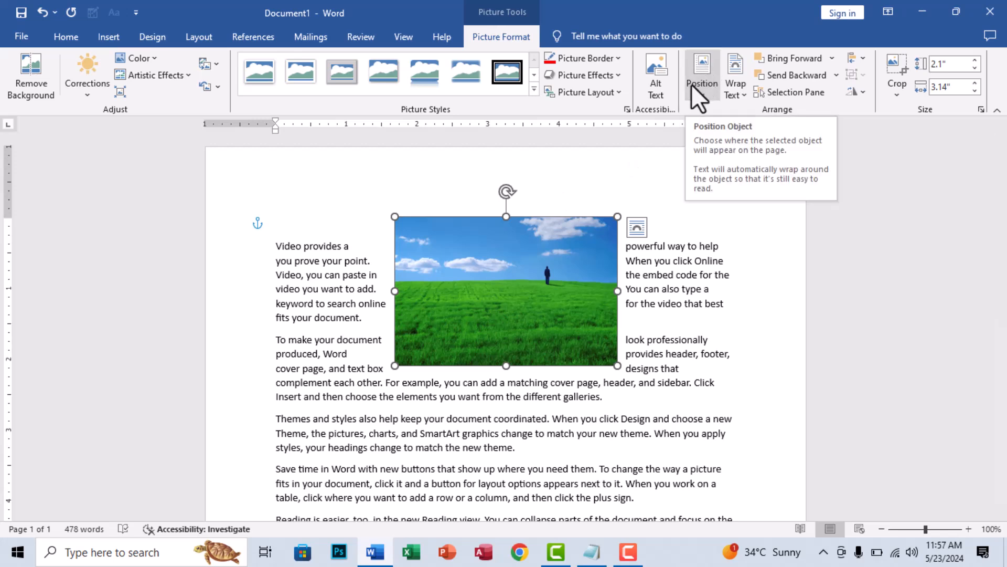
click(740, 87)
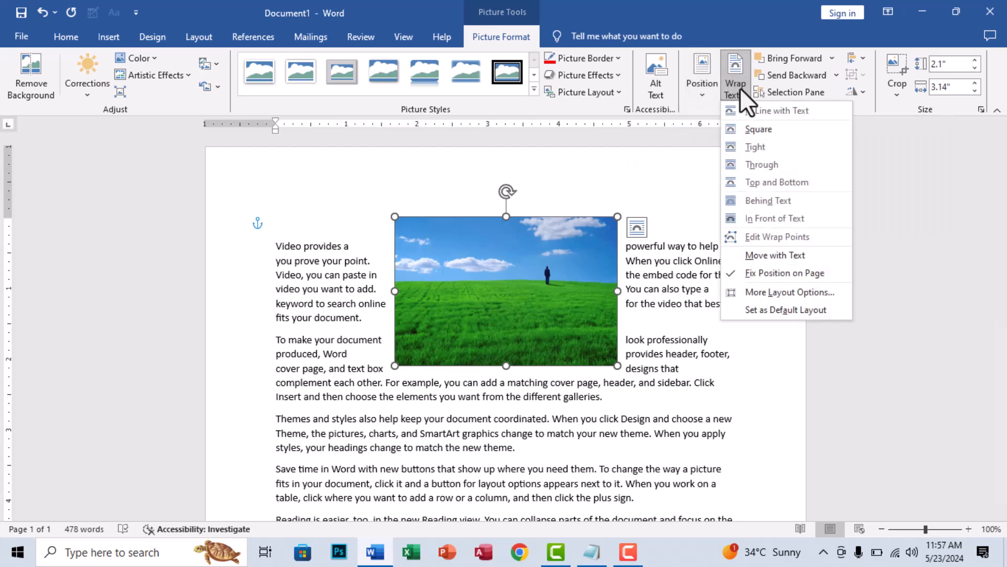
click(773, 109)
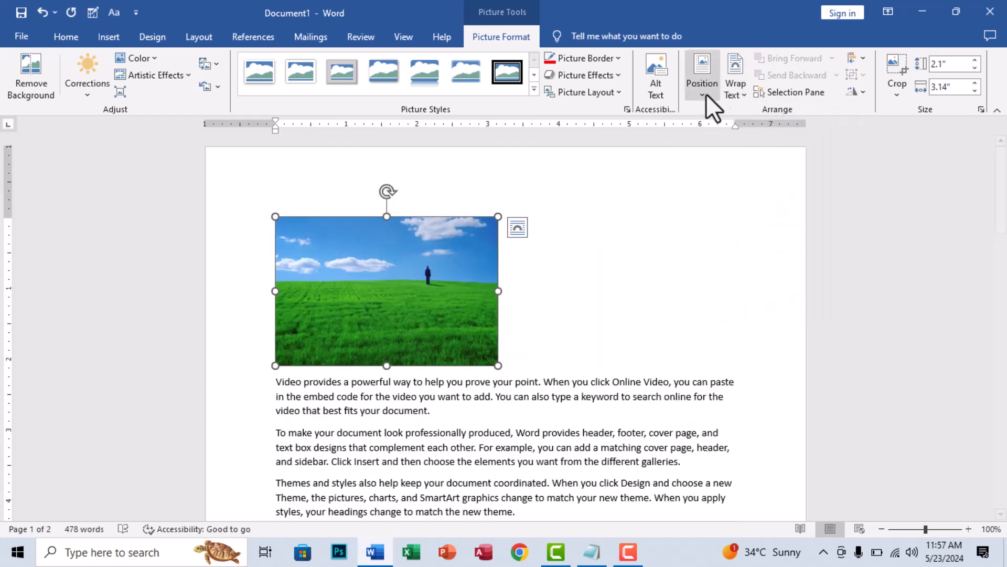
- Set the picture's text wrapping to Square and move the picture to the middle of the text below the first paragraph
click(736, 79)
click(755, 130)
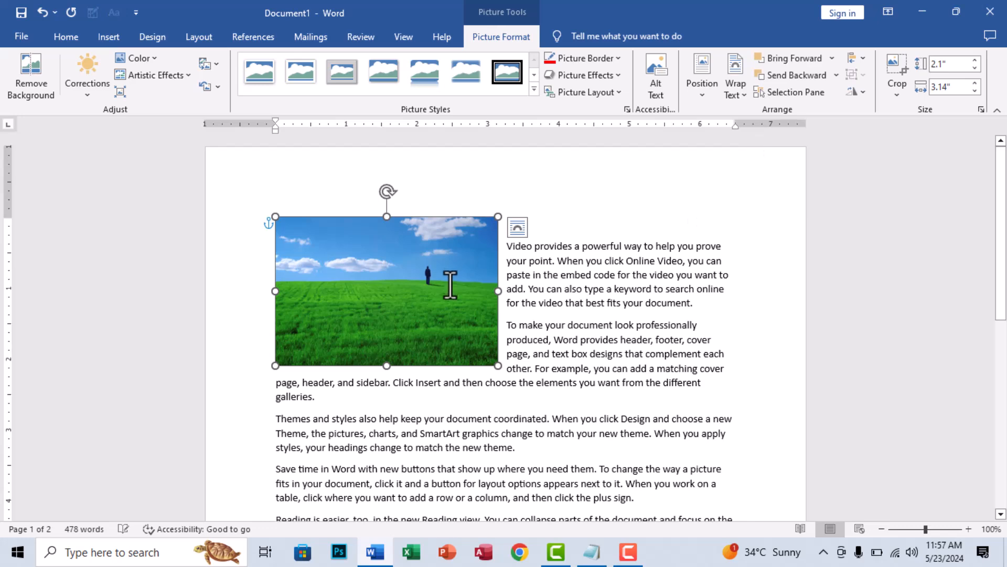
drag(452, 286, 548, 360)
- Apply Tight text wrapping to the green field picture and switch it to Through
click(731, 81)
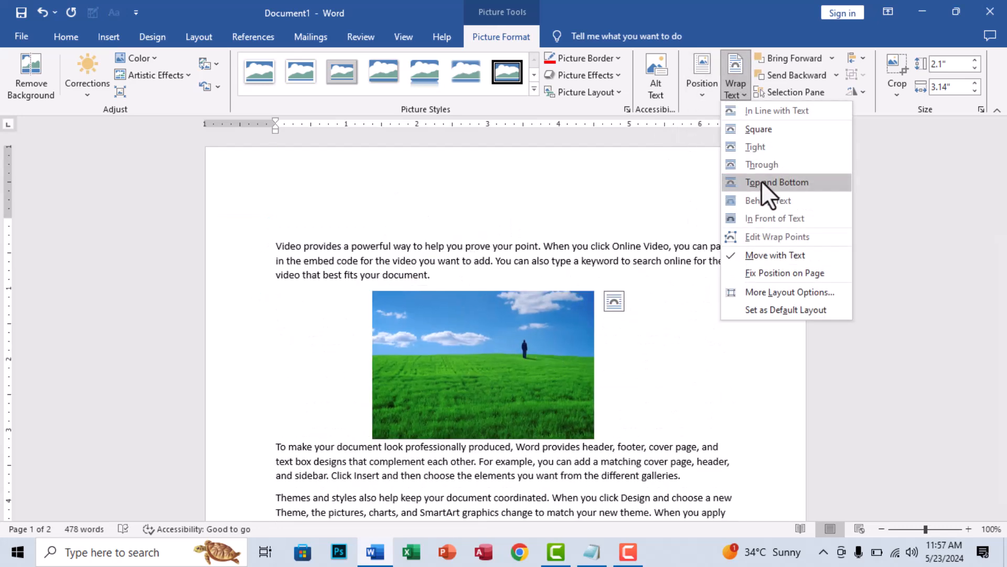
click(769, 141)
click(740, 90)
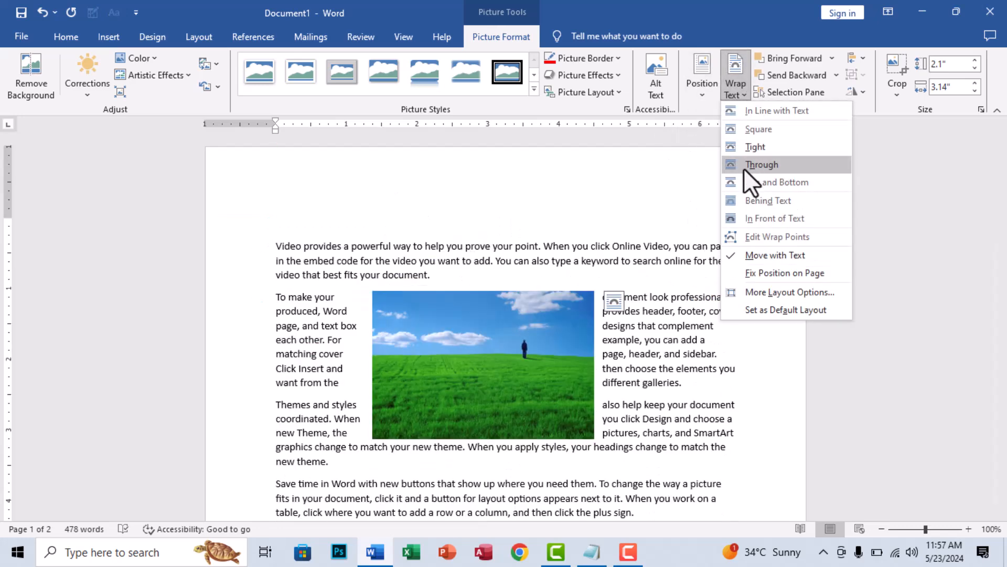
click(742, 164)
- Set the picture's text wrapping to Top and Bottom
click(731, 86)
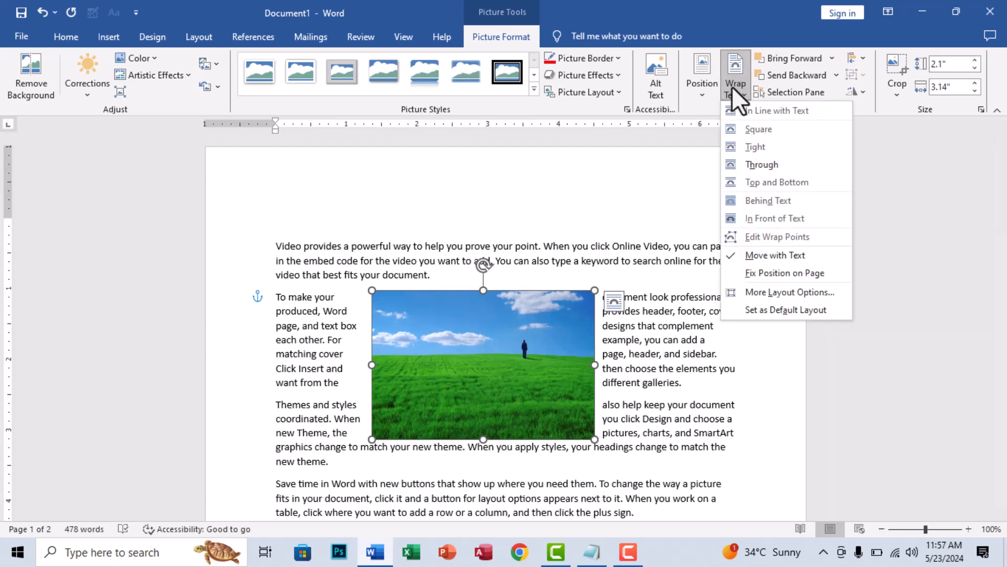
click(758, 182)
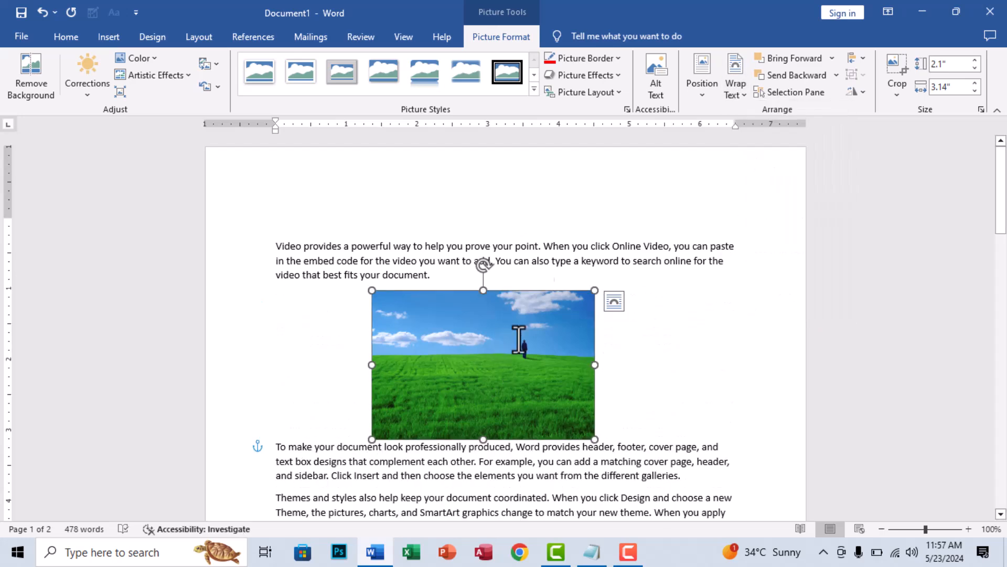
- Place the picture Behind Text and switch it to In Front of Text
click(735, 90)
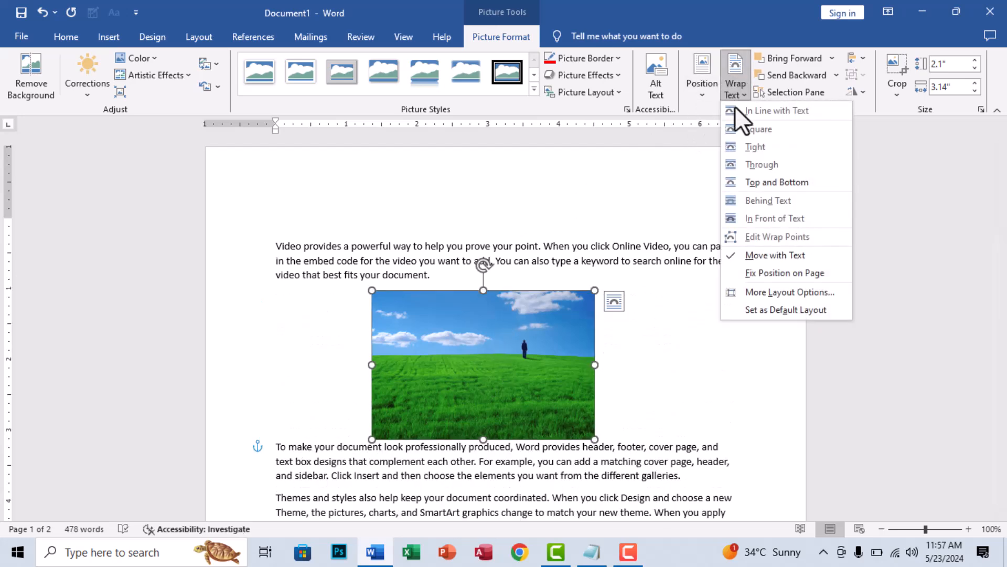
click(761, 199)
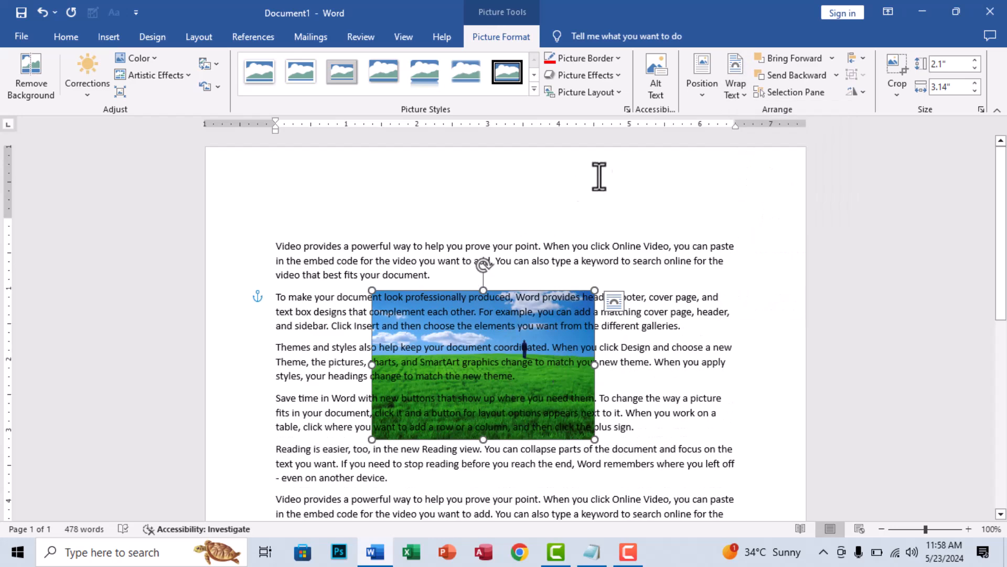
click(735, 90)
click(757, 215)
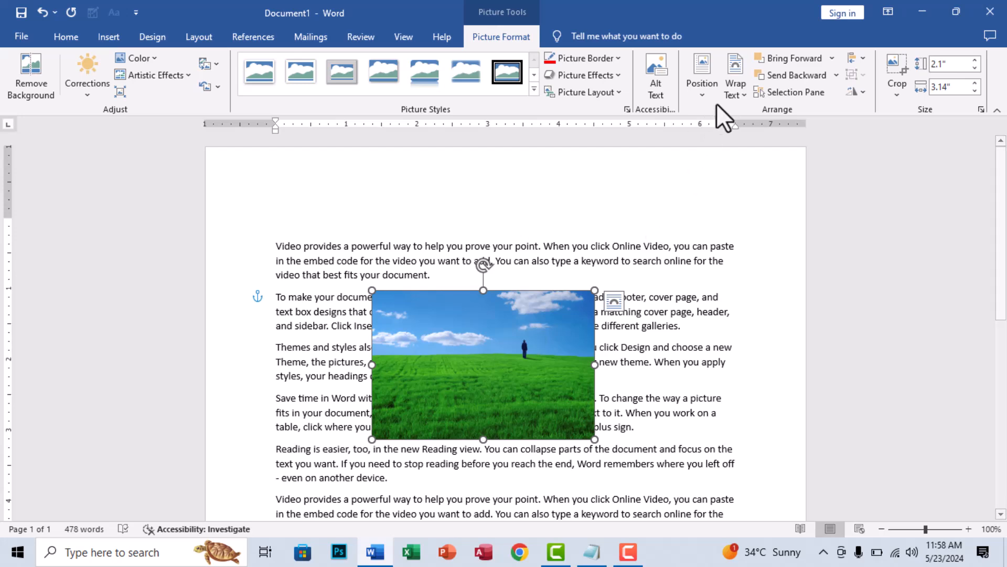
- Edit the picture's wrap points, pulling all four corners slightly outward to widen the gap between picture and text
click(735, 90)
click(767, 237)
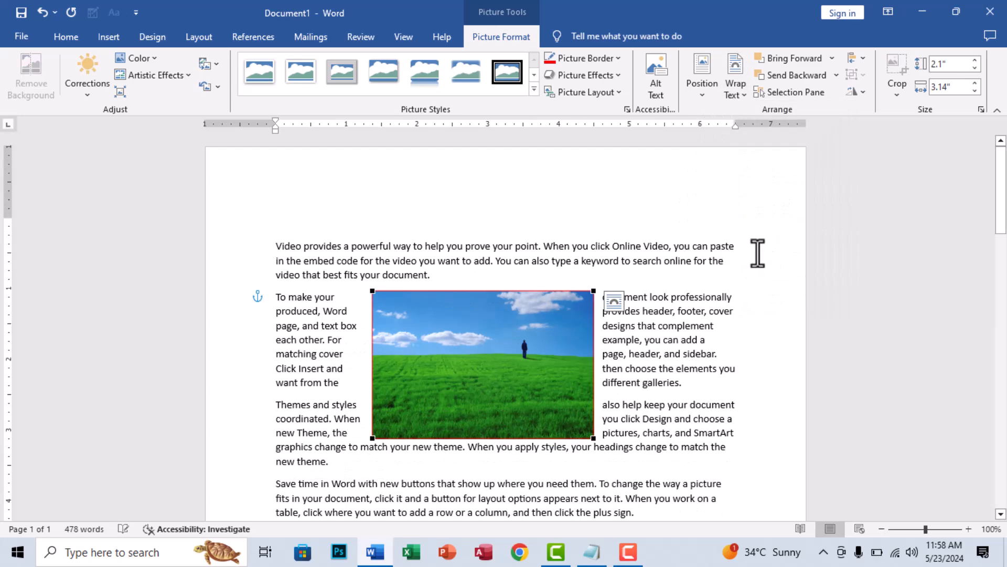
drag(595, 292, 606, 282)
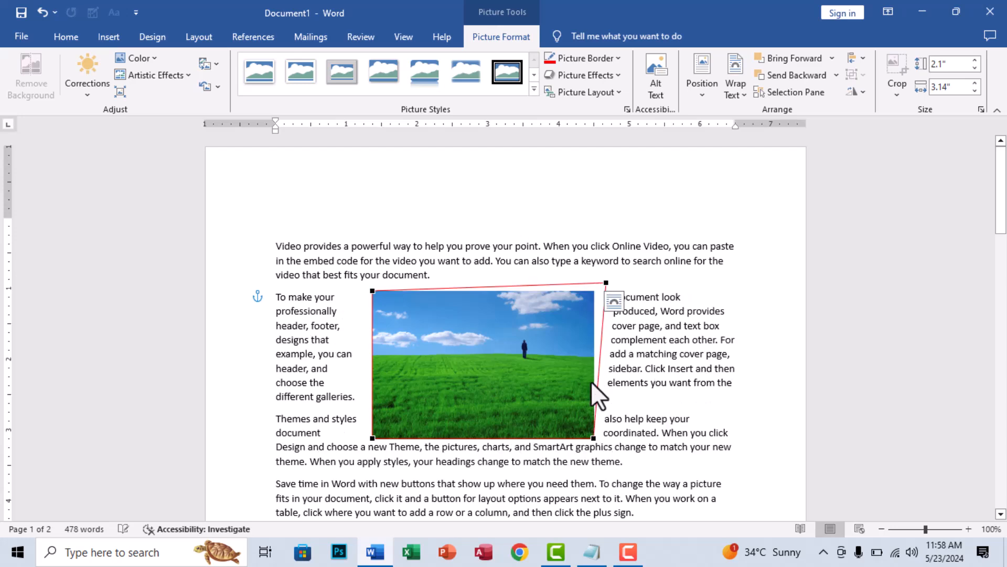
drag(595, 438, 602, 443)
drag(372, 290, 367, 287)
drag(374, 430, 368, 437)
click(614, 271)
click(511, 331)
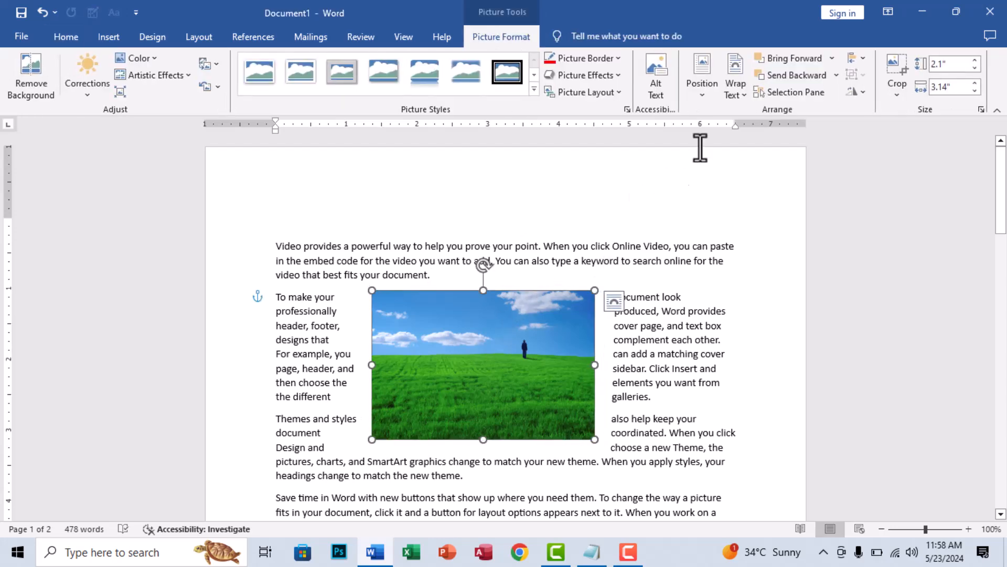
- Push the text down with three blank lines above the first paragraph, and delete them together with the empty line at the page top
click(735, 78)
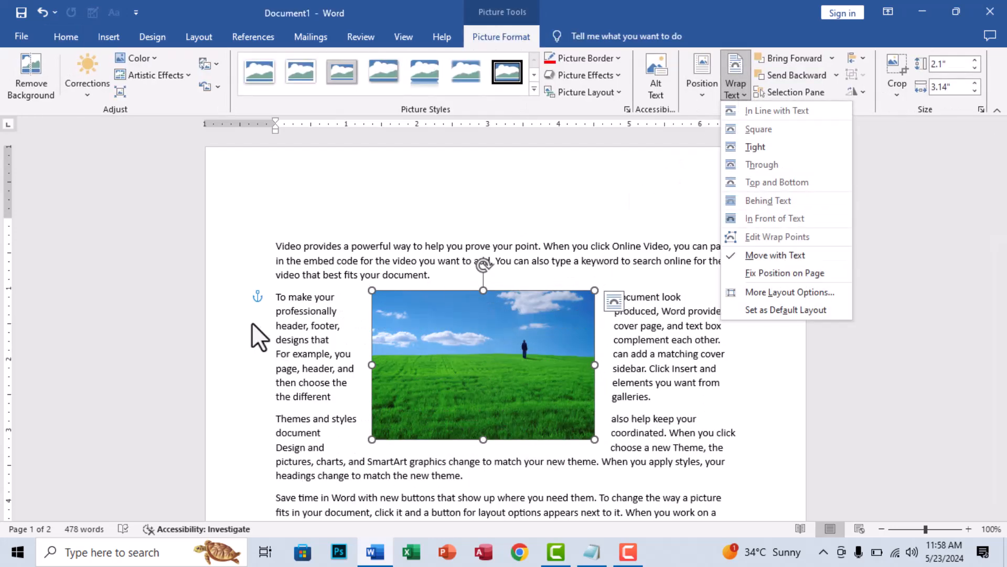
click(277, 254)
click(266, 253)
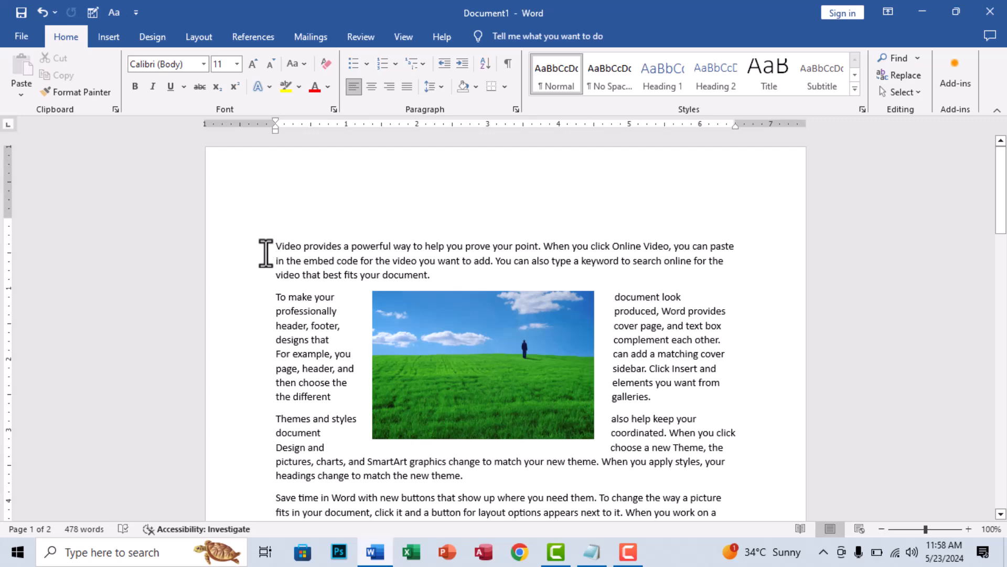
key(Return)
key(Return)
key(Return)
key(Return)
key(Return)
key(BackSpace)
key(BackSpace)
key(BackSpace)
key(BackSpace)
key(BackSpace)
key(BackSpace)
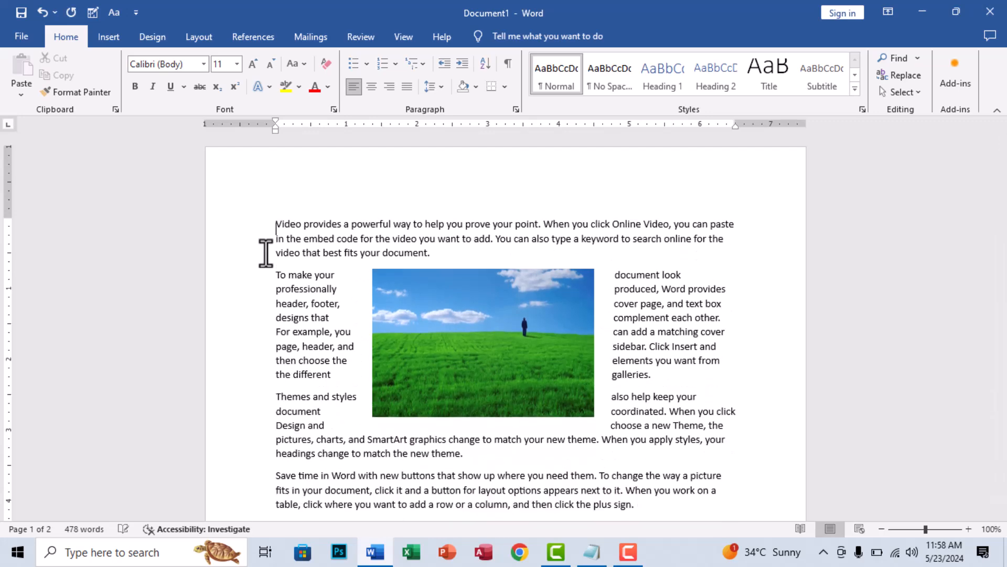
- Set the green field picture to Fix Position on Page
click(429, 282)
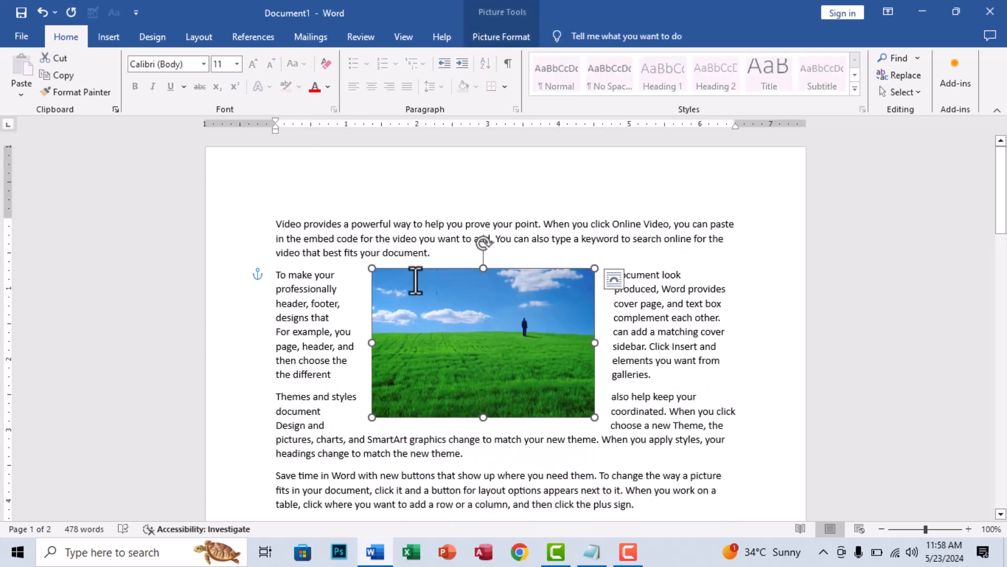
click(518, 44)
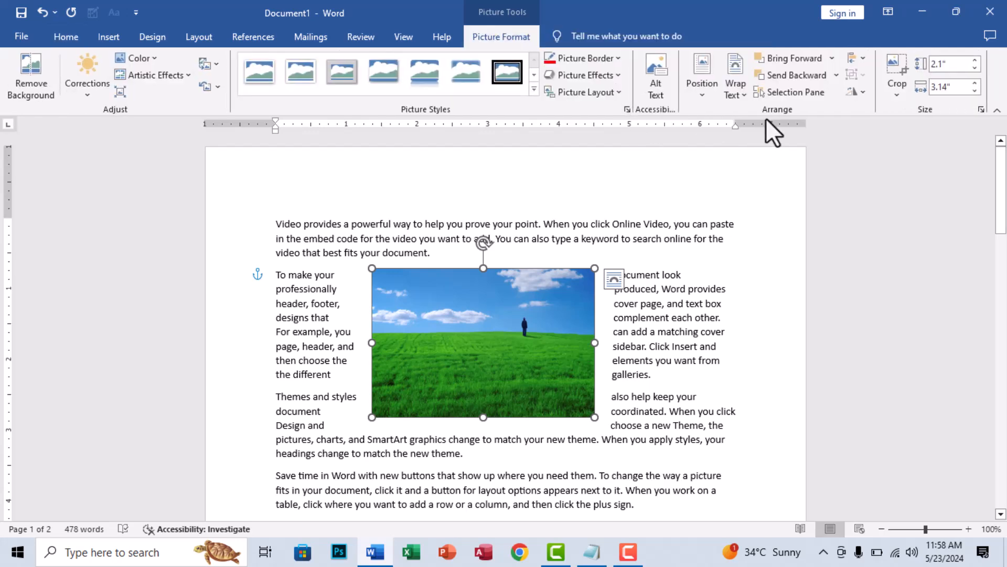
click(738, 86)
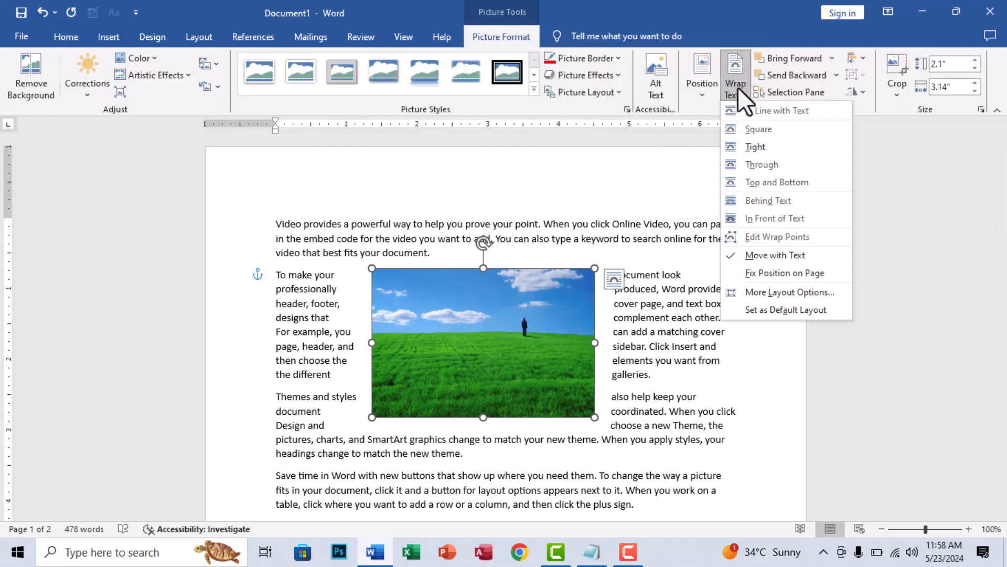
click(783, 272)
- Test the fixed picture position by adding three blank lines before the first paragraph and removing them
click(275, 215)
key(Return)
key(Return)
key(Return)
key(Return)
key(Return)
key(Return)
key(Return)
key(BackSpace)
key(BackSpace)
key(BackSpace)
key(BackSpace)
key(BackSpace)
key(BackSpace)
key(BackSpace)
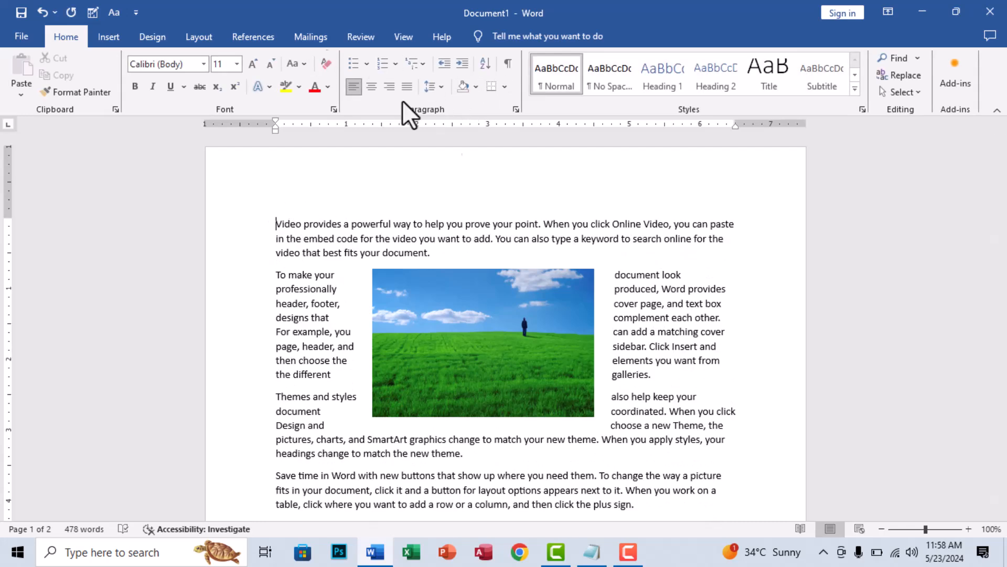
- Set the green field picture back to Move with Text
click(492, 294)
click(480, 37)
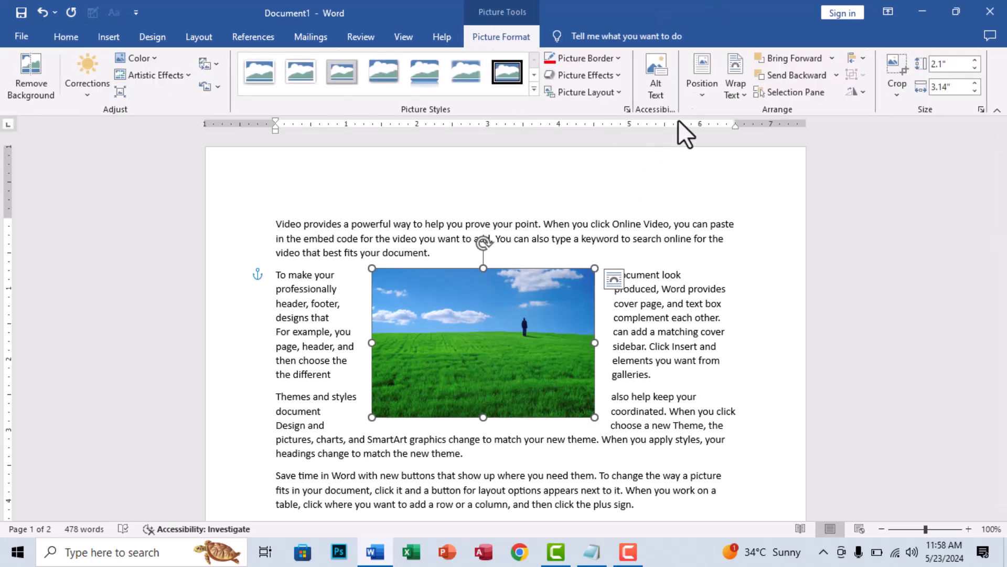
click(737, 87)
click(763, 264)
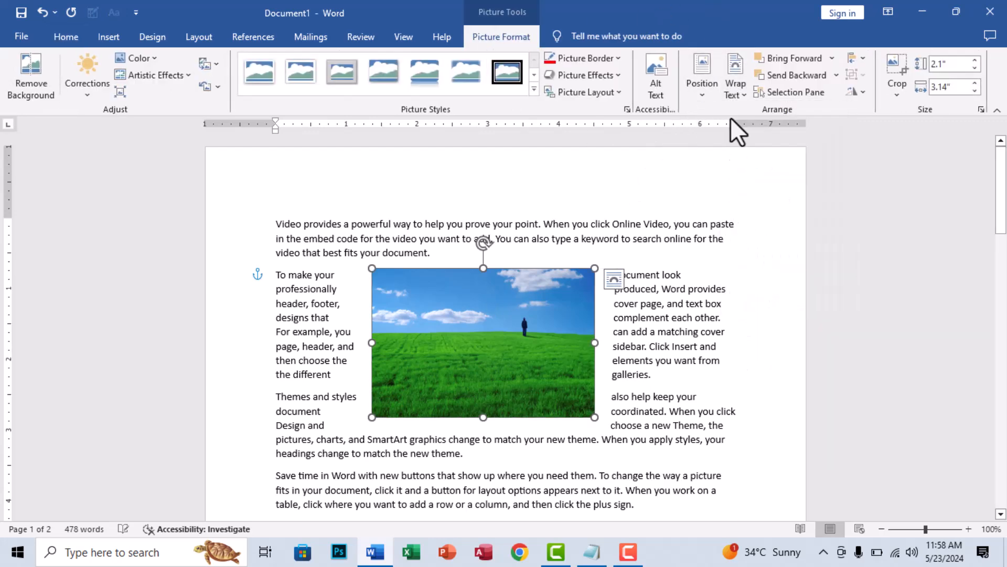
click(725, 94)
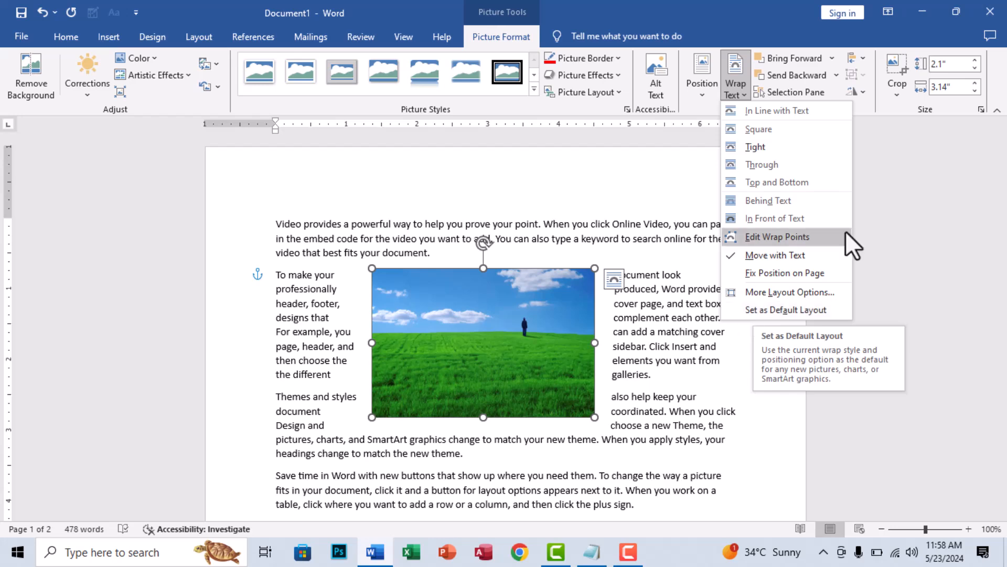
click(528, 342)
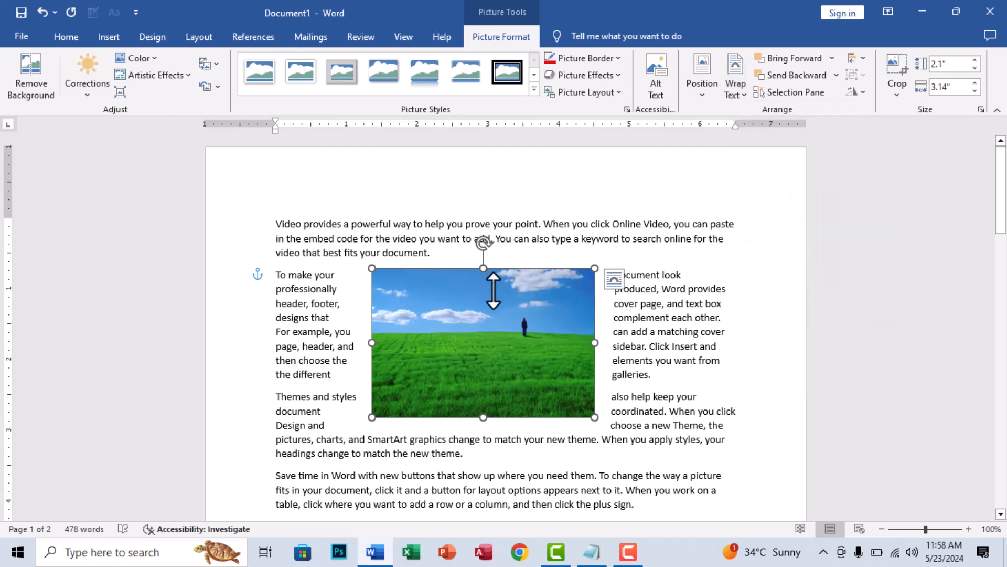
- Move the picture to the left side of the first two paragraphs, extending into the page's left margin
mouse_move(495, 298)
mouse_down()
mouse_move(498, 335)
mouse_move(502, 307)
mouse_up()
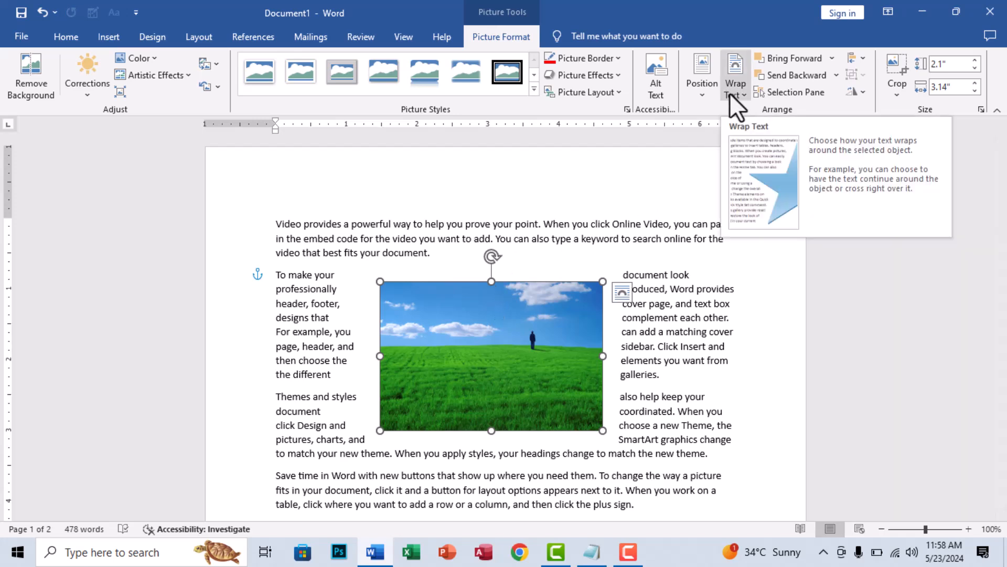
drag(520, 360, 384, 313)
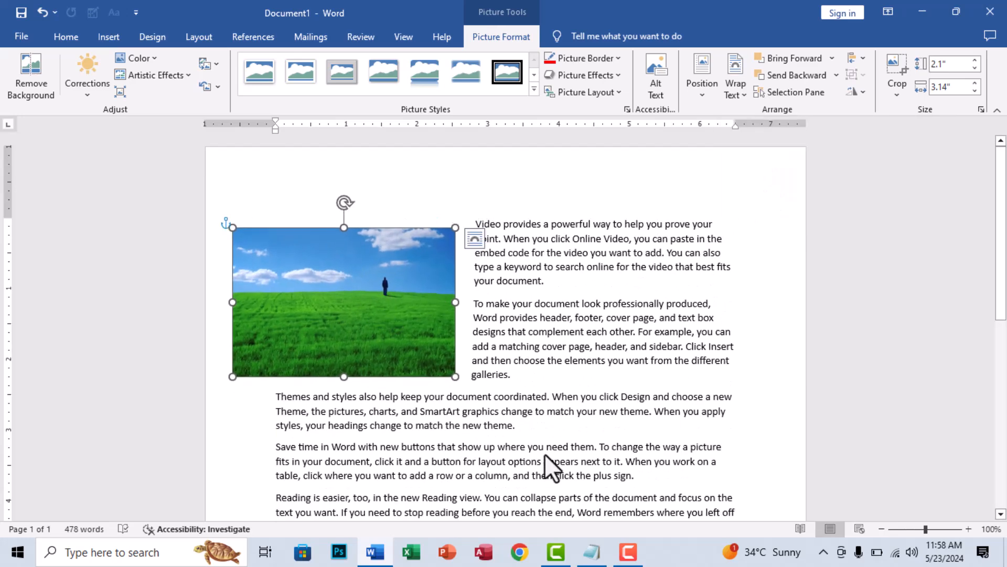
- Insert blank lines before the first paragraph to test Move with Text, and move the picture back up to the top margin
click(547, 345)
drag(474, 229, 511, 335)
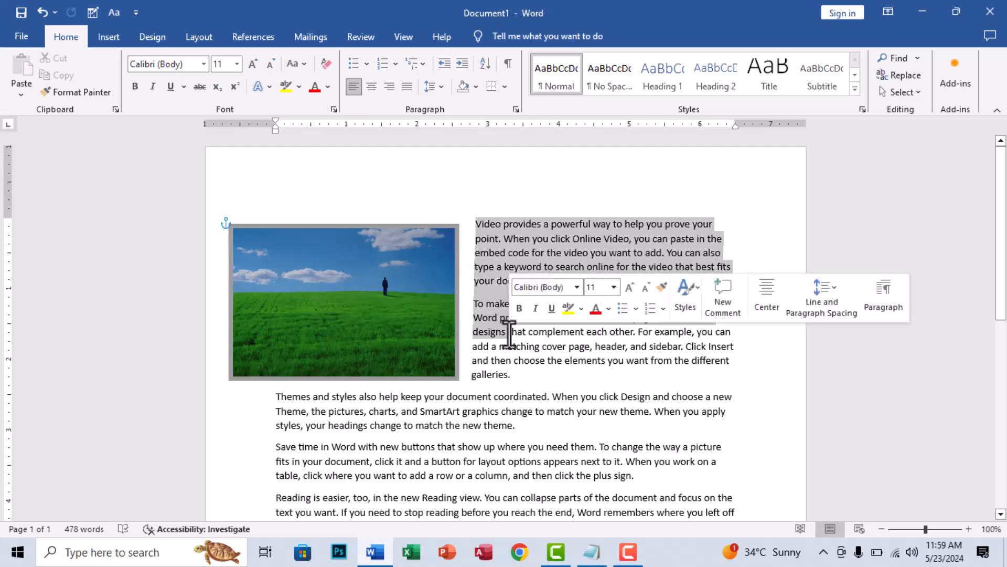
click(473, 234)
click(481, 240)
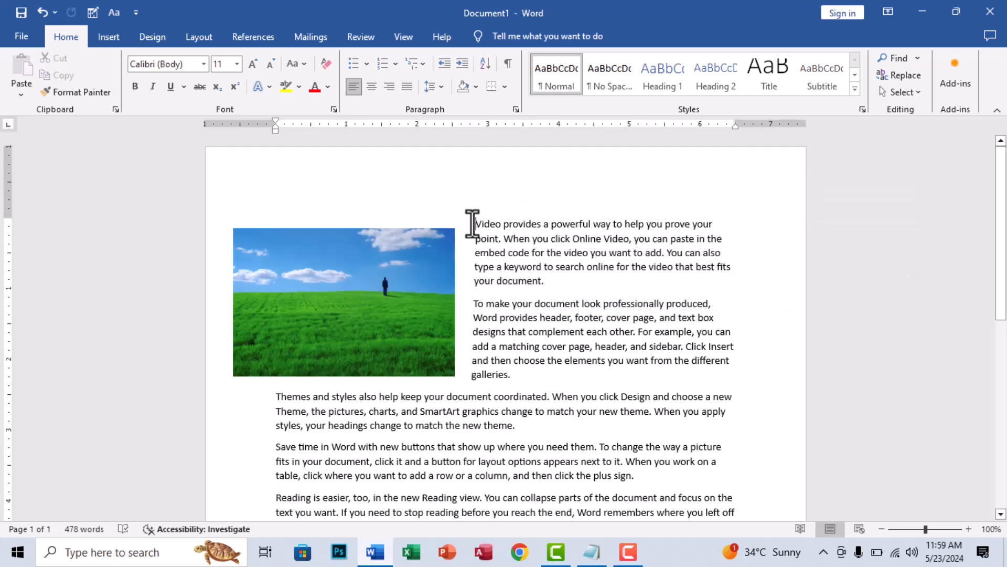
key(Return)
key(Return)
key(Return)
key(Return)
key(Return)
drag(390, 383, 401, 234)
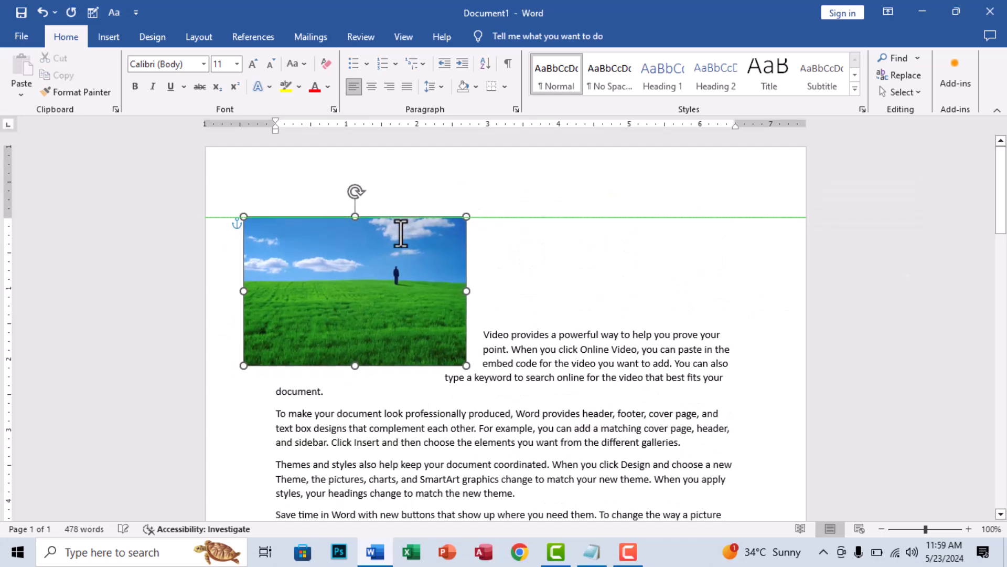
- Delete all the paragraph text, keeping only the green field picture on the page
drag(484, 336, 513, 517)
key(Delete)
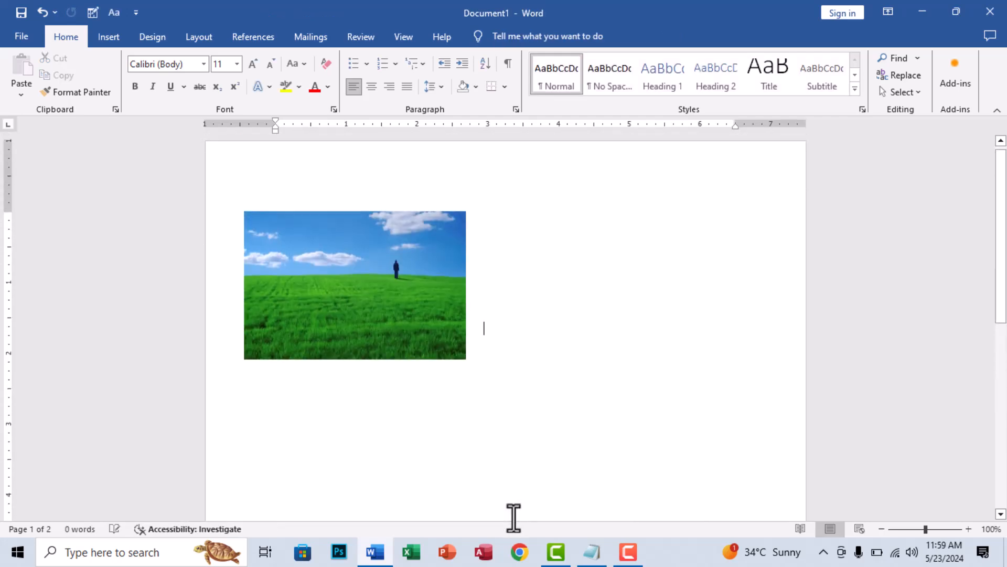
- Make two copies of the green field picture, placing one beside the original on its right and one below
click(398, 327)
mouse_move(416, 326)
mouse_down()
mouse_move(407, 341)
mouse_move(408, 315)
mouse_up()
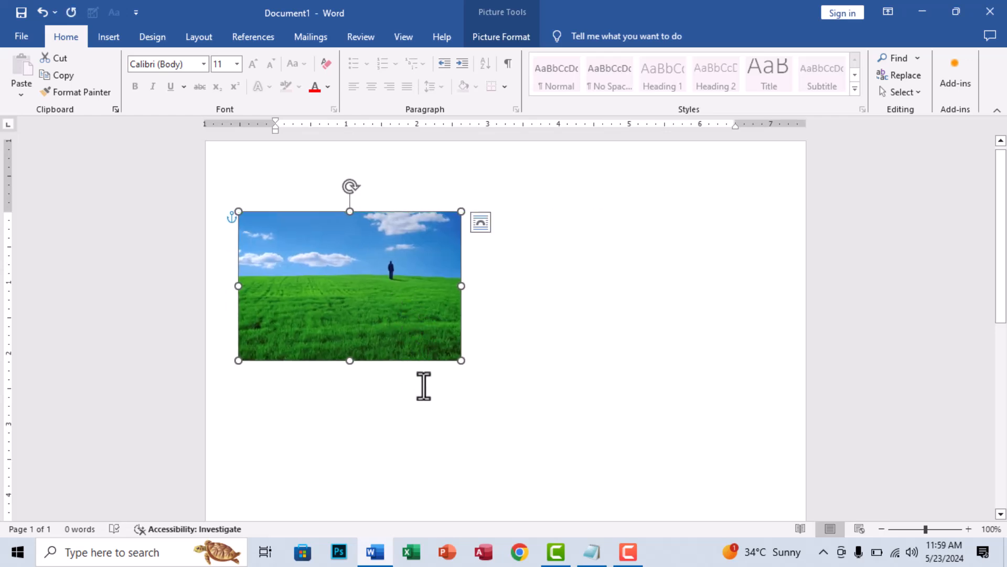
drag(432, 349, 534, 408)
drag(416, 354, 535, 36)
- Recolor the right-hand copy with the dark gold variation and the lower copy with the light orange variation
click(531, 36)
click(585, 288)
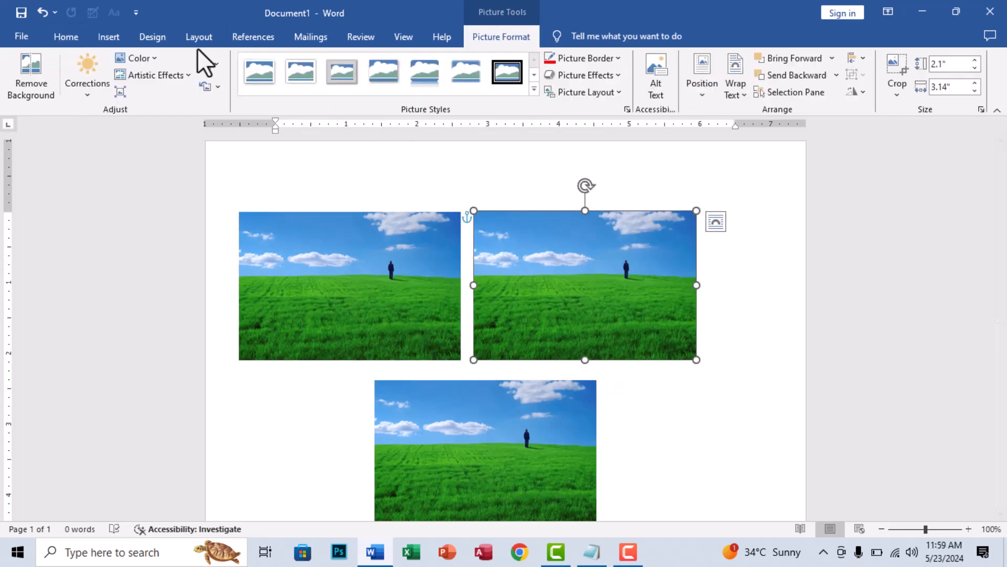
click(144, 59)
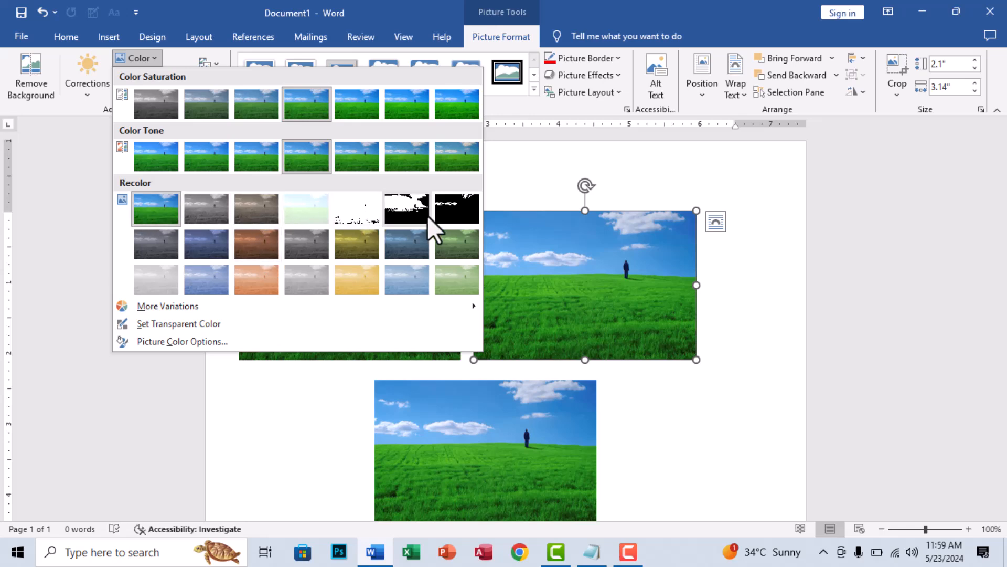
click(341, 252)
click(417, 416)
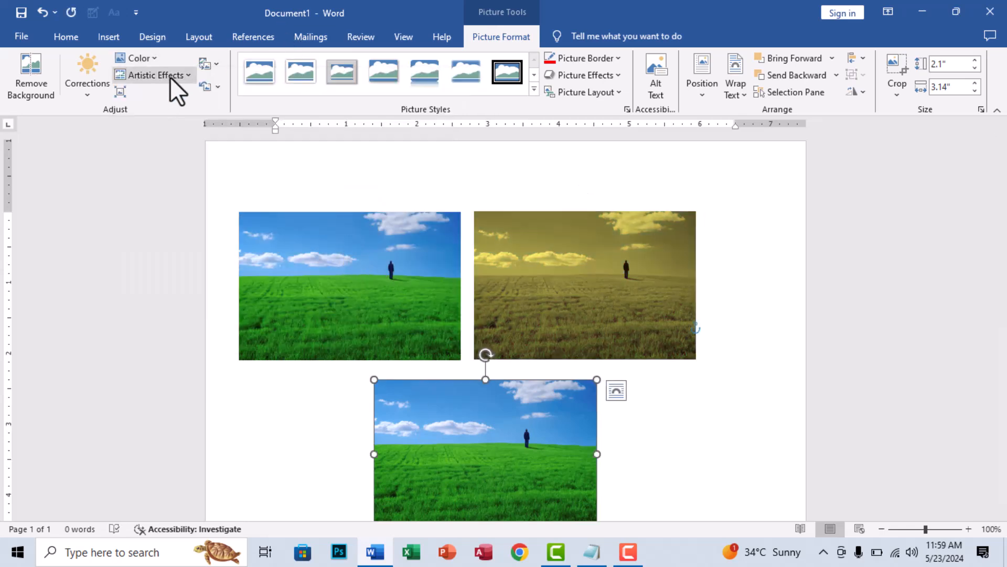
click(145, 57)
click(274, 276)
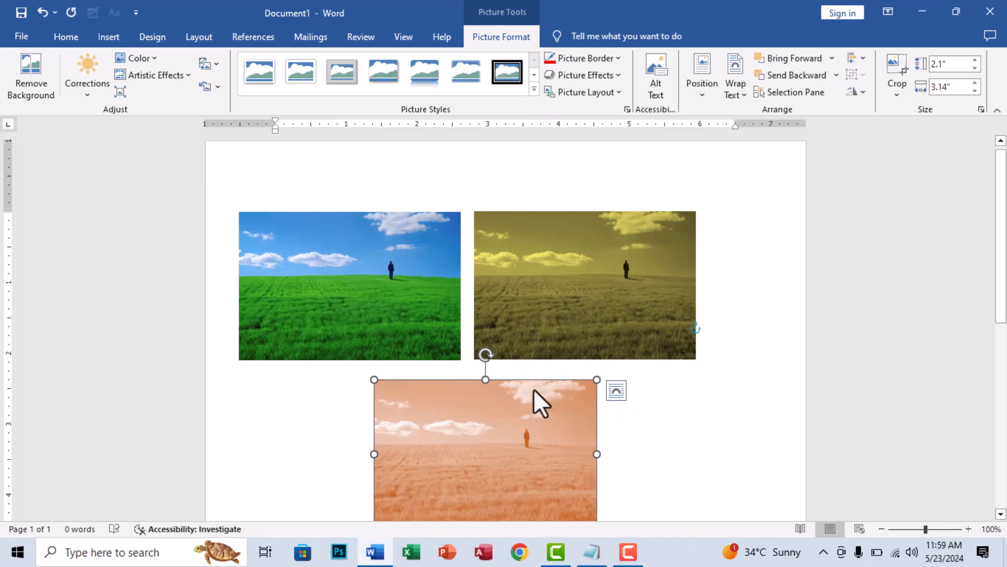
- Overlap the three pictures in one row, with the gold one partly over the green one and the orange one on top
drag(501, 401, 480, 257)
drag(403, 243, 339, 248)
drag(466, 261, 391, 235)
drag(342, 259, 341, 254)
- Send the orange picture one level backward behind the gold one, and bring it forward again
click(441, 287)
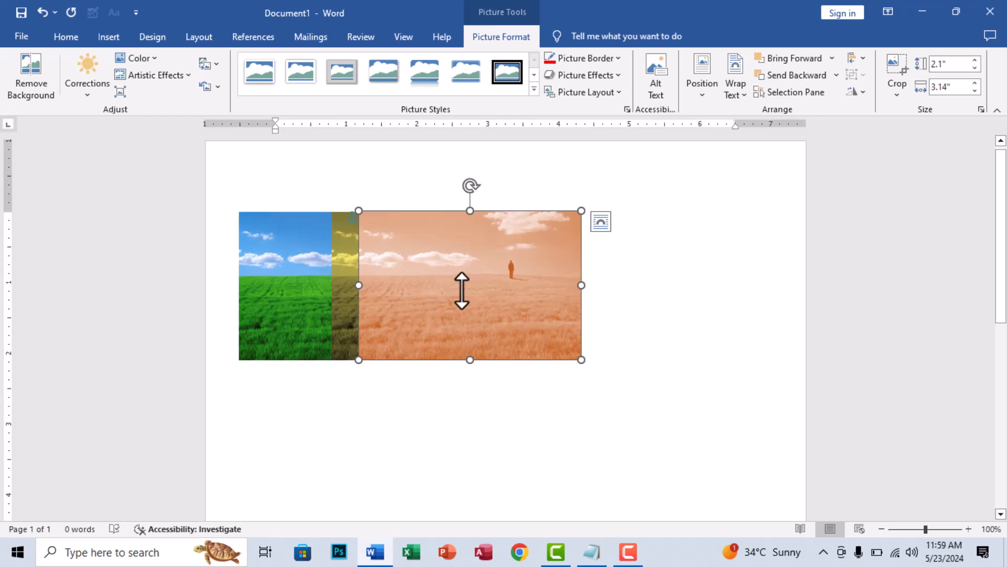
click(797, 80)
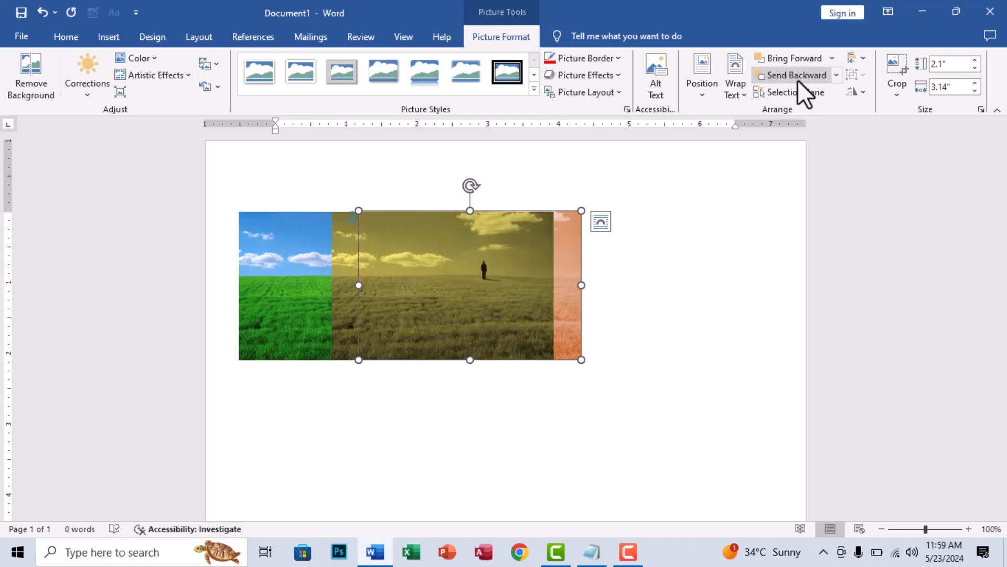
click(797, 59)
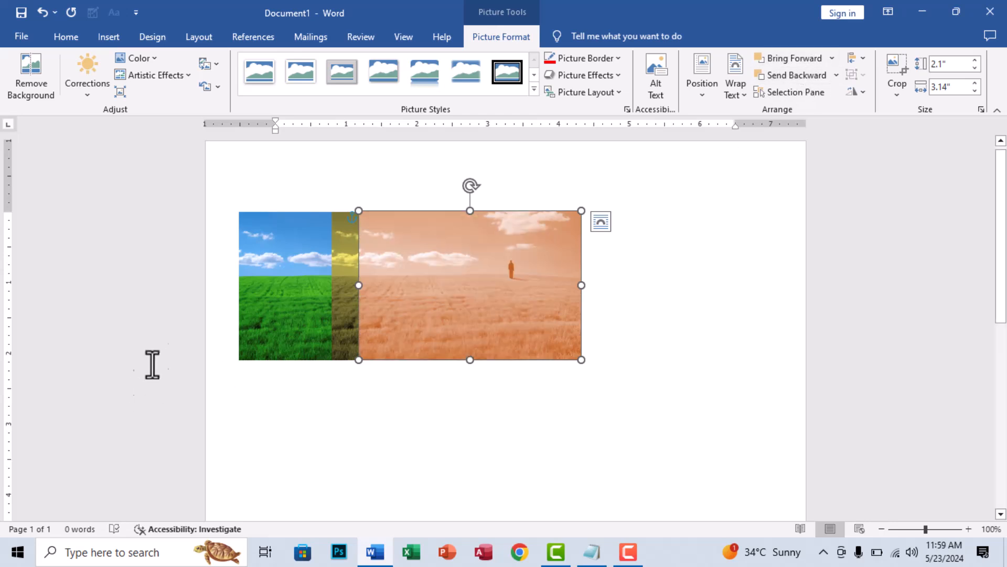
- Bring the green picture forward level by level to the front of the stack, and send it backward to the back again
click(281, 288)
click(780, 62)
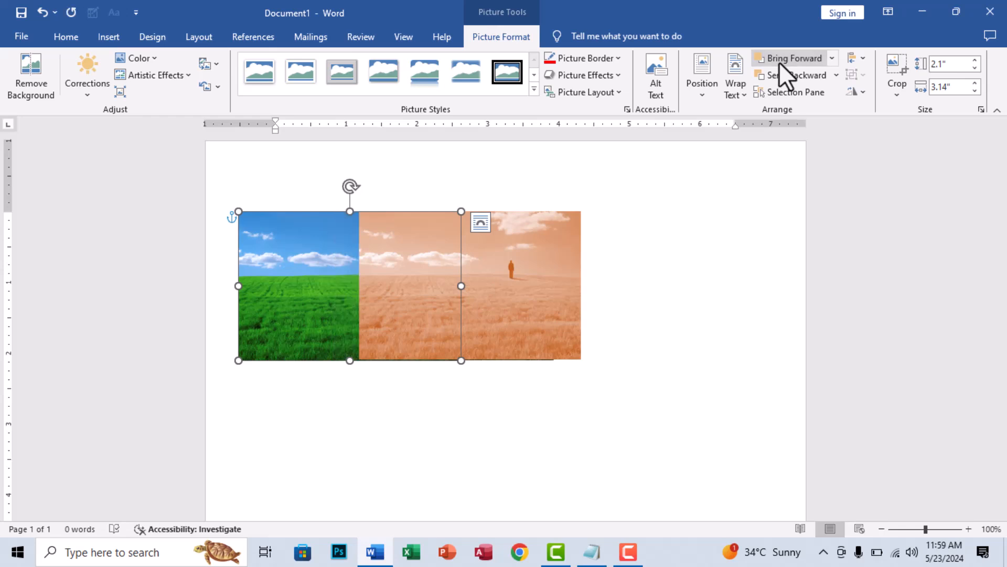
click(780, 62)
click(783, 80)
click(783, 80)
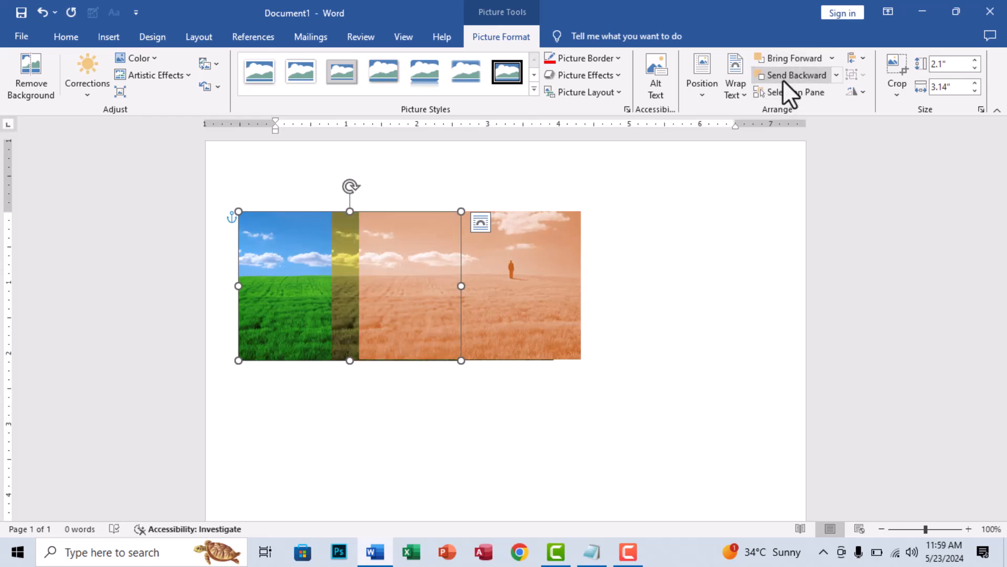
click(789, 62)
click(788, 61)
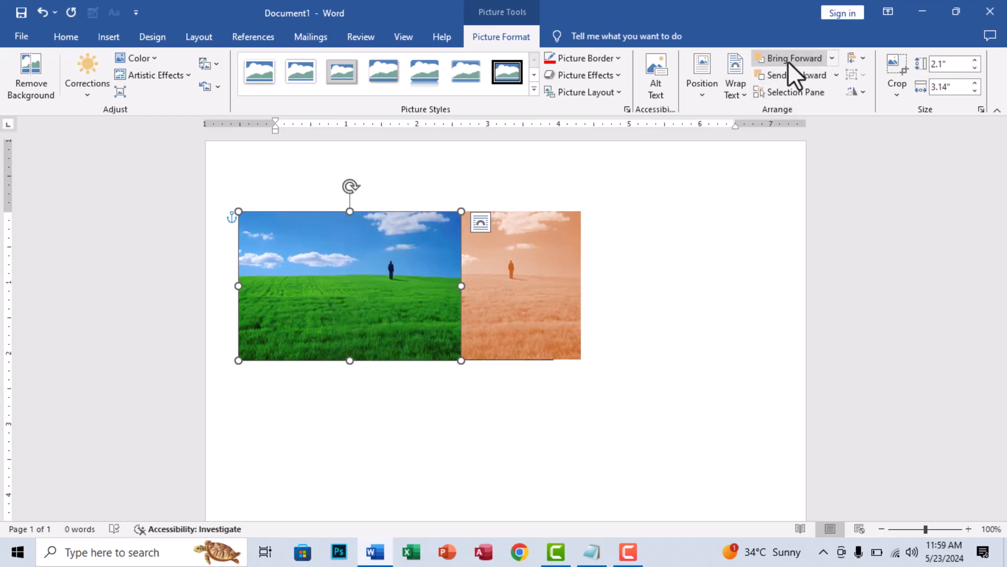
click(785, 72)
click(785, 74)
- Show the Selection Pane, and hide and show each of the three listed pictures in turn
click(546, 279)
click(624, 346)
click(507, 321)
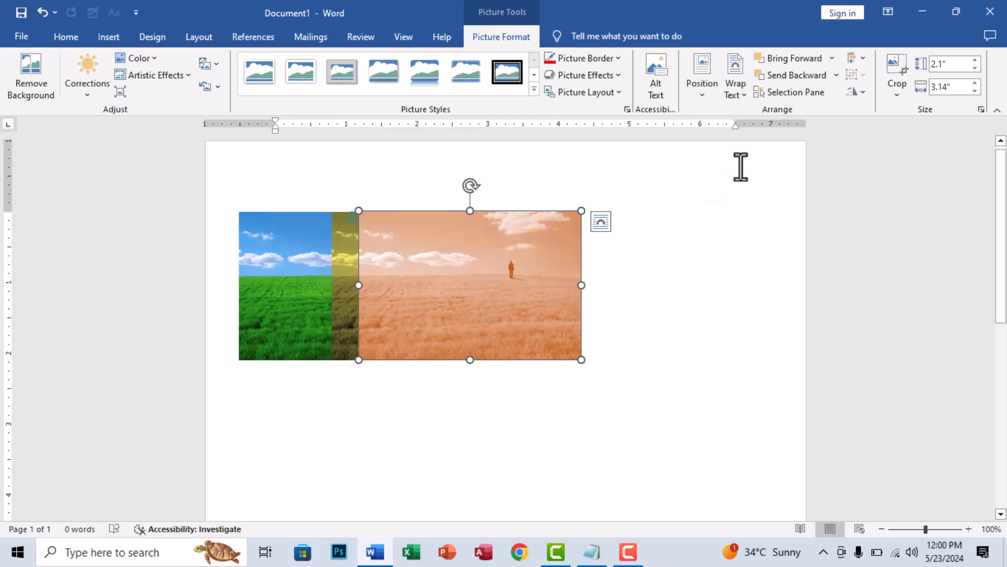
click(790, 92)
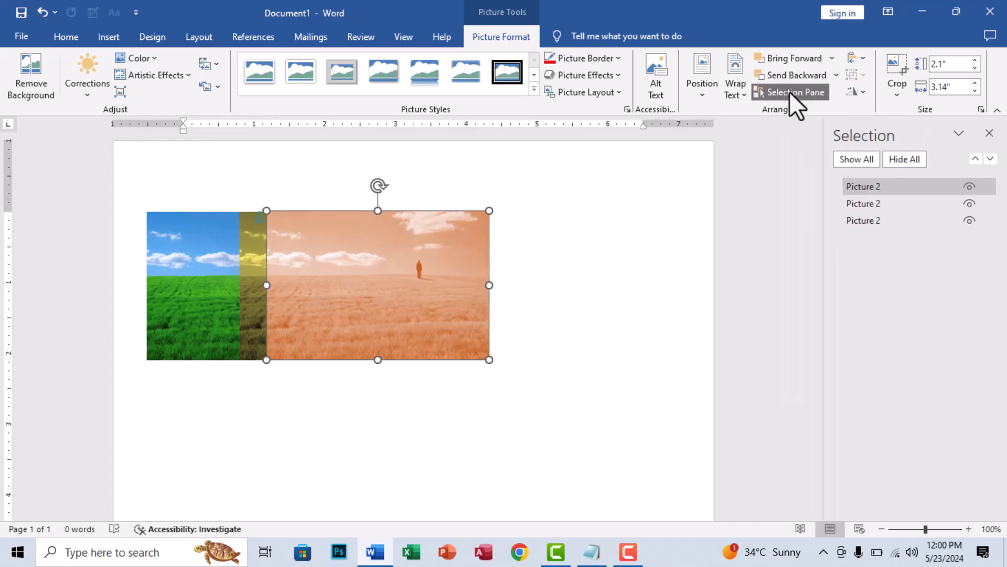
click(971, 186)
click(972, 184)
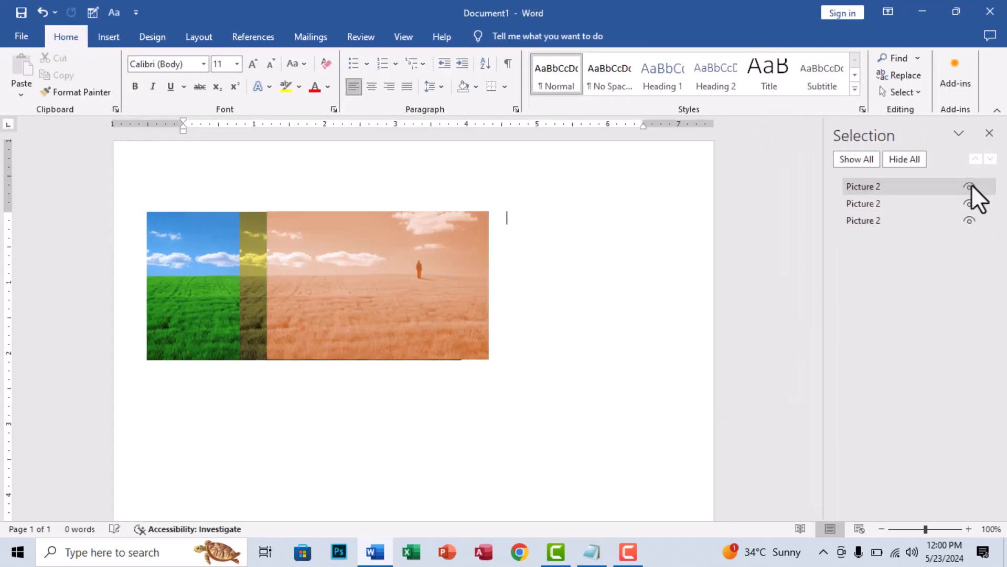
click(970, 203)
click(970, 203)
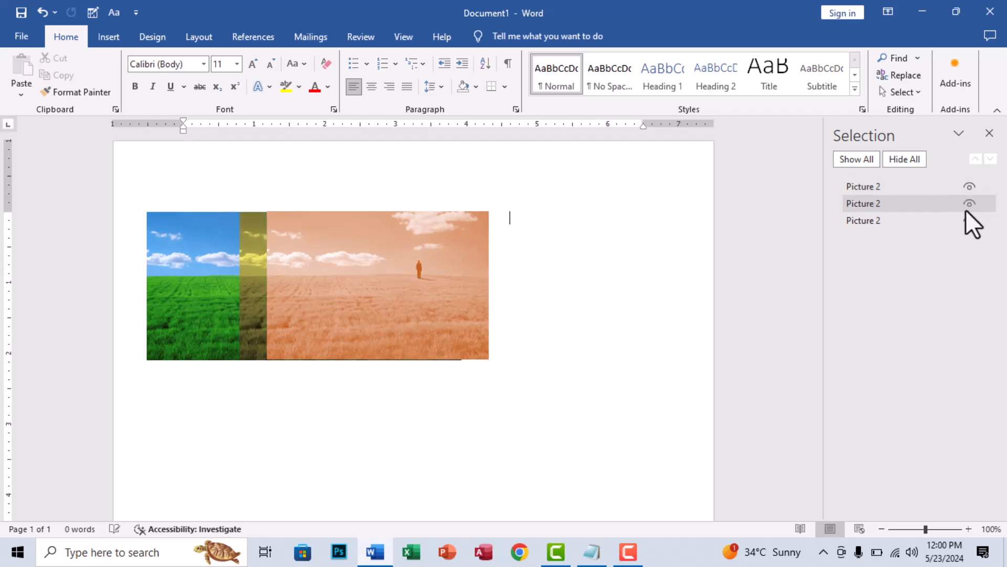
click(969, 219)
click(969, 219)
- Select the middle picture in the Selection Pane, hide all the pictures at once, and show them all again
click(883, 209)
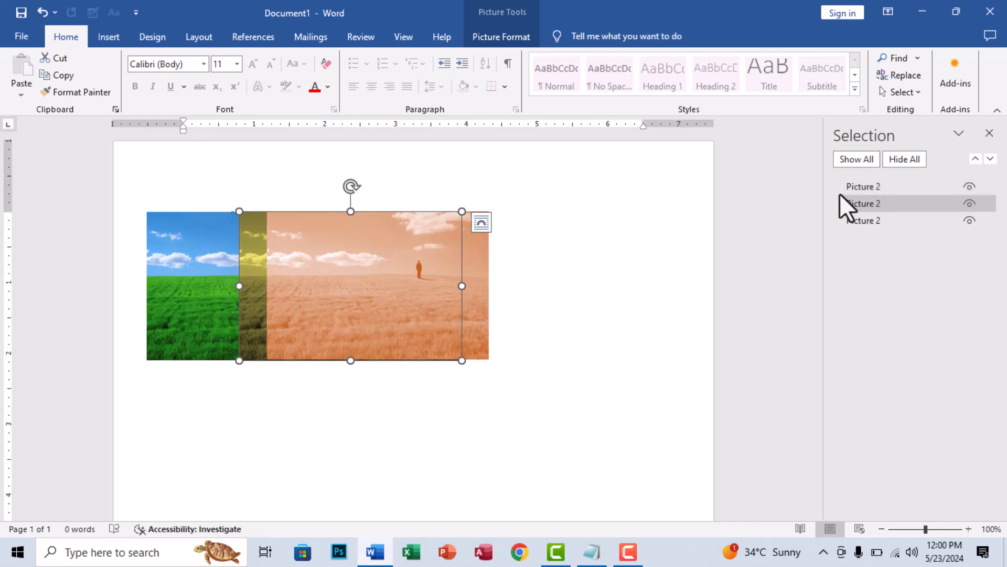
click(901, 159)
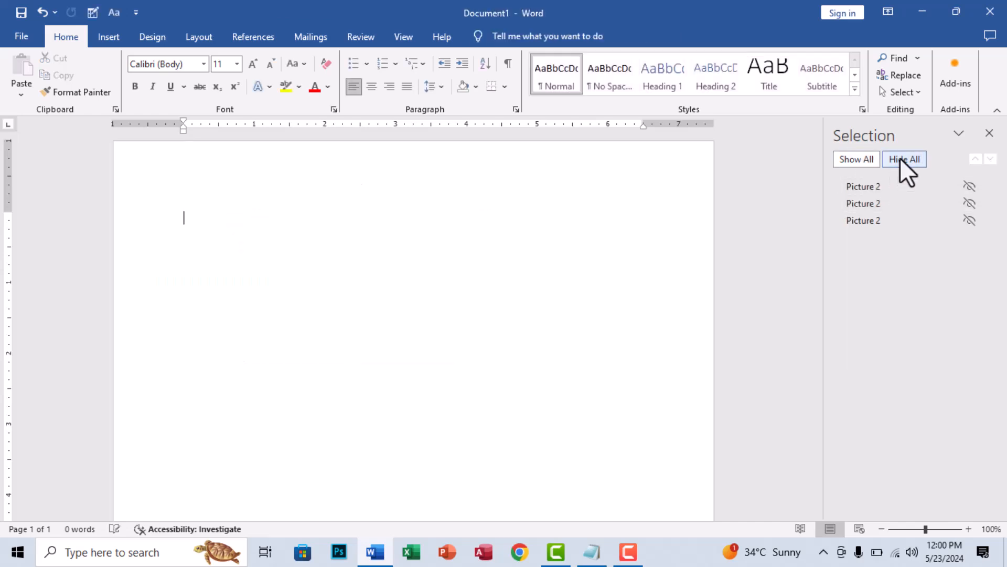
click(862, 160)
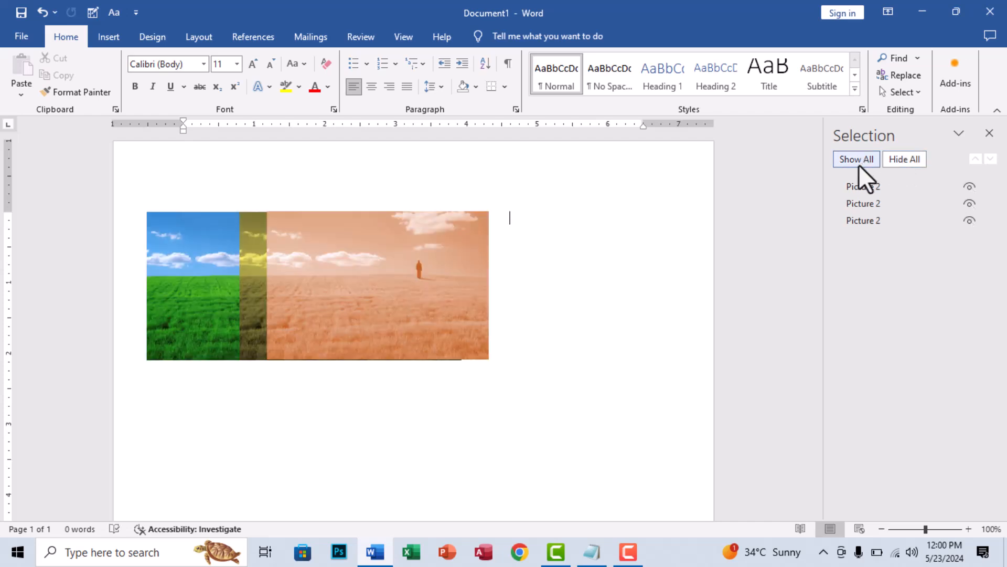
- Reorder the green picture to the front and back again in the Selection Pane, and close the pane
click(891, 219)
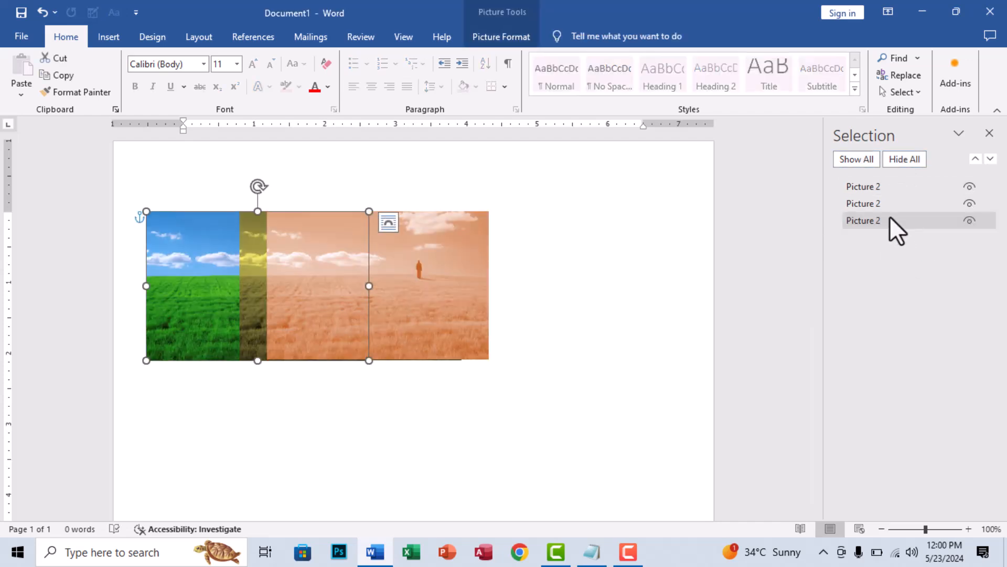
click(977, 159)
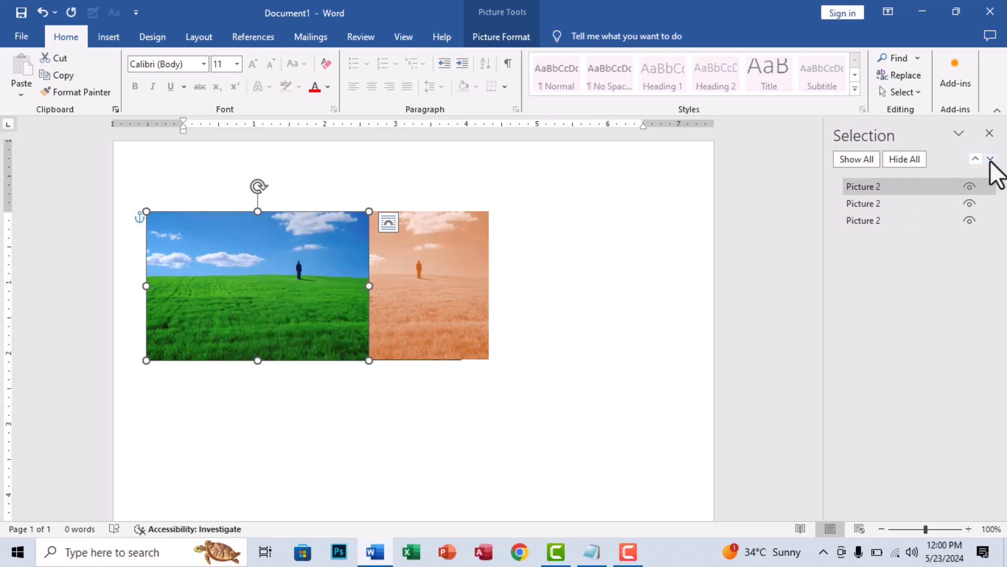
click(991, 159)
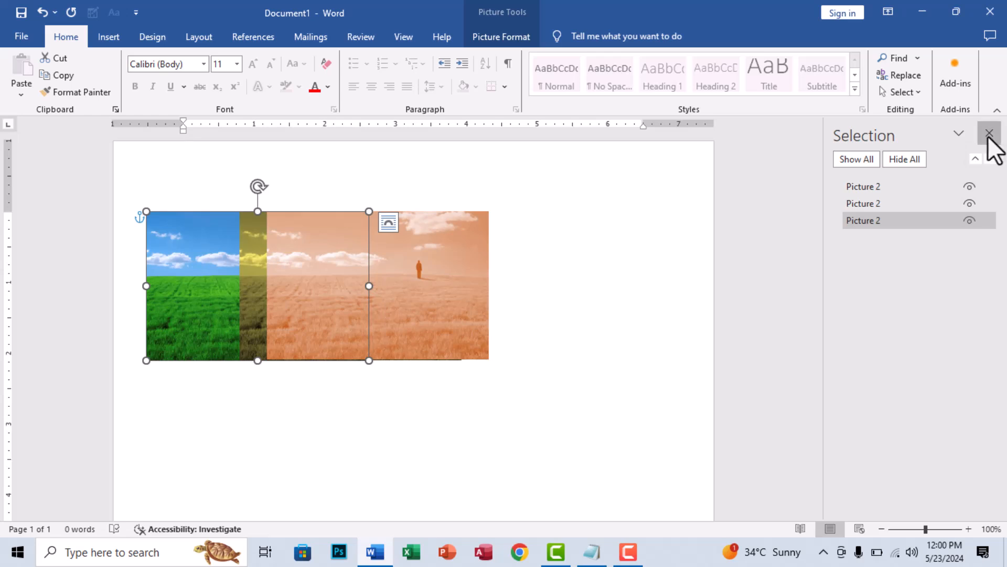
click(990, 133)
click(503, 37)
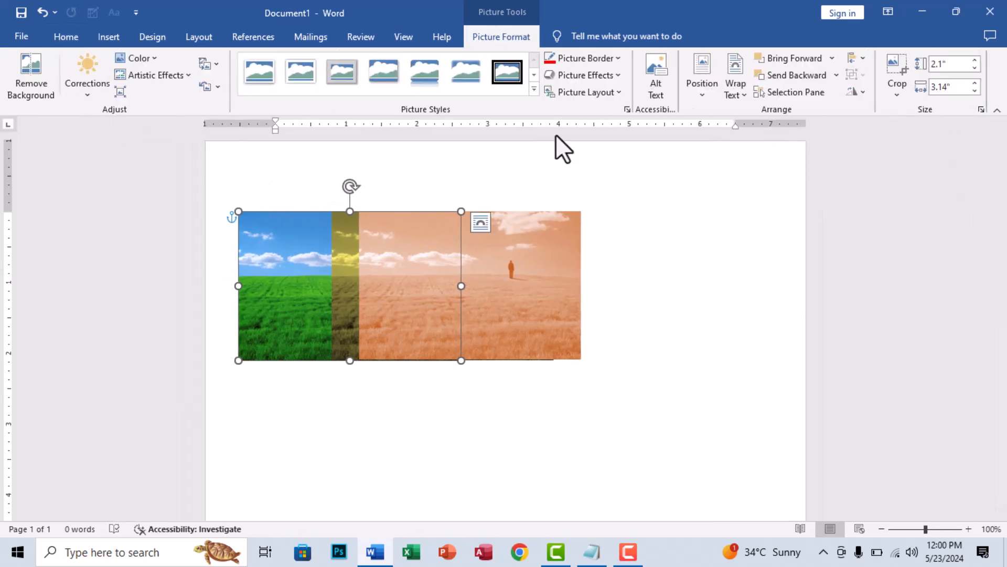
click(862, 57)
click(862, 56)
click(498, 398)
- Move the orange and gold pictures apart, and enlarge the green picture to 4.69" high by 7.02" wide
drag(456, 314, 579, 341)
drag(346, 307, 736, 478)
click(392, 323)
- Place the orange and gold pictures side by side over the green picture's upper half and shrink both, the orange one to 1.29" by 1.93"
scroll(672, 425, down, 3)
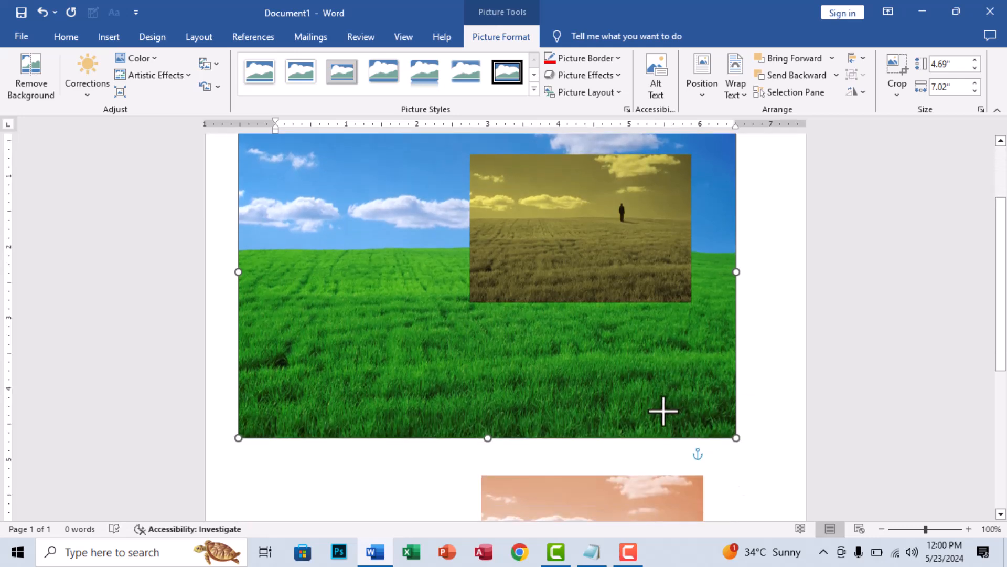
drag(645, 495, 551, 274)
drag(423, 261, 436, 238)
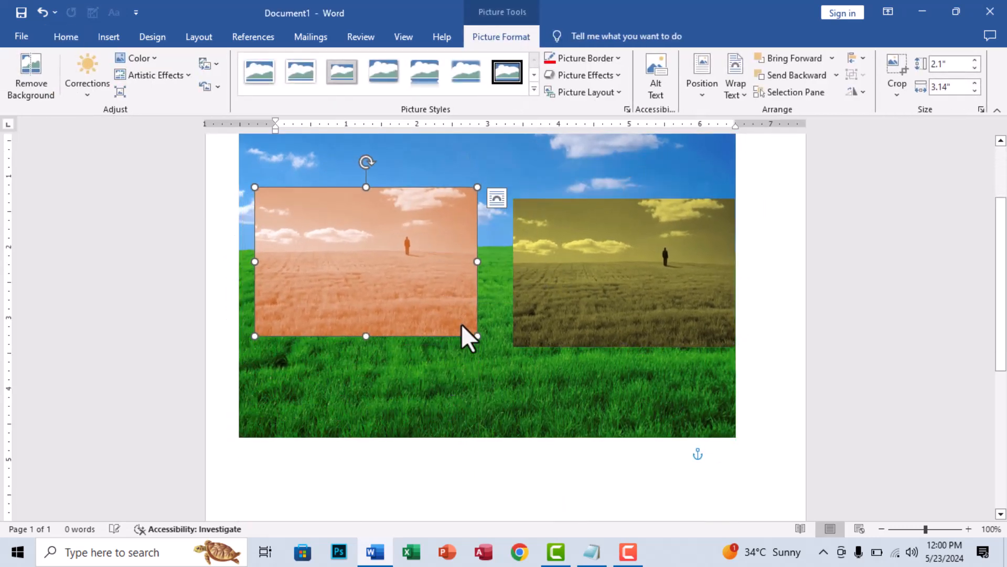
drag(477, 336, 395, 286)
drag(374, 243, 387, 209)
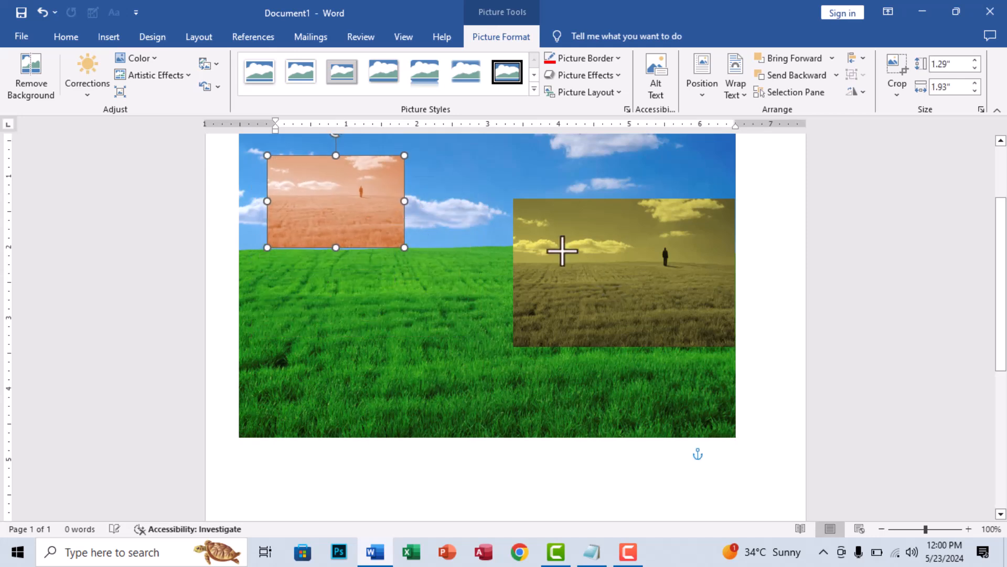
drag(569, 254, 511, 212)
drag(678, 305, 553, 279)
- Select all three pictures together and apply Align Left to them
shift+click(375, 215)
shift+click(406, 354)
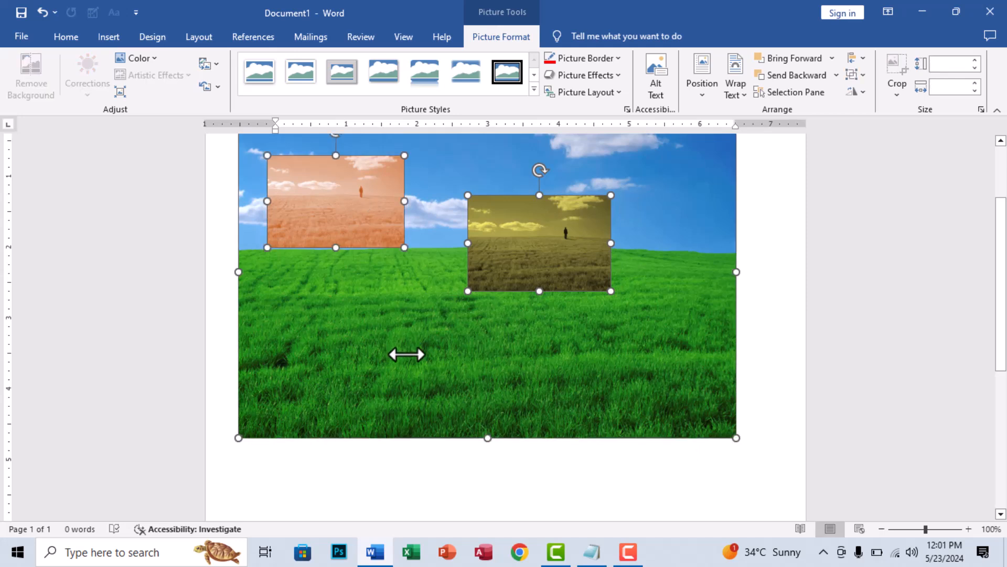
scroll(562, 387, up, 3)
scroll(562, 399, down, 2)
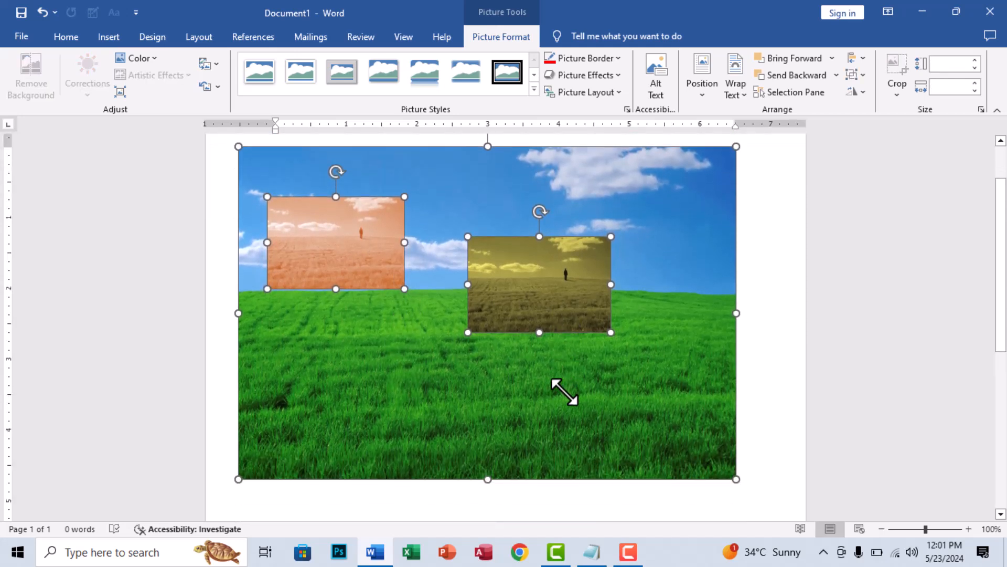
click(857, 59)
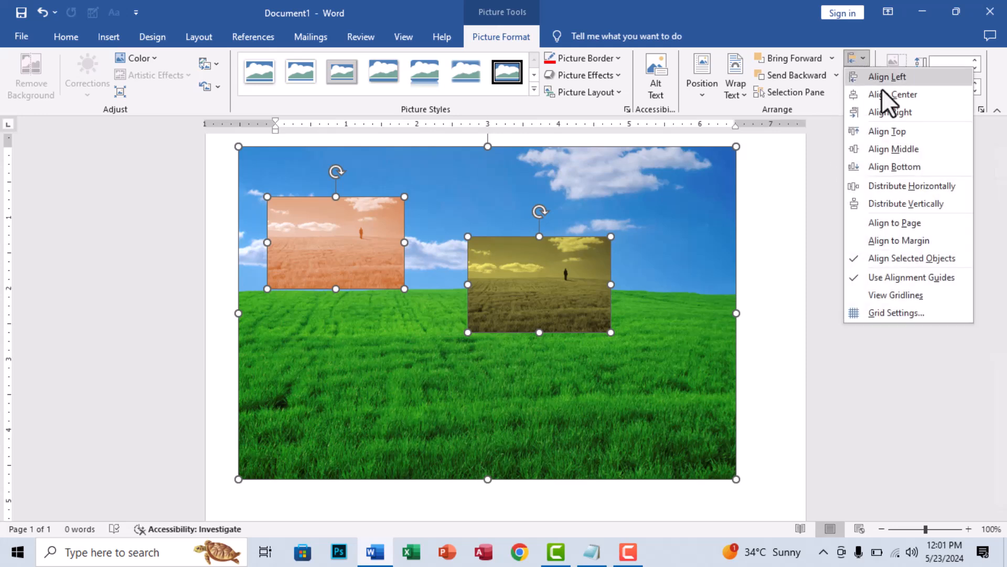
click(892, 77)
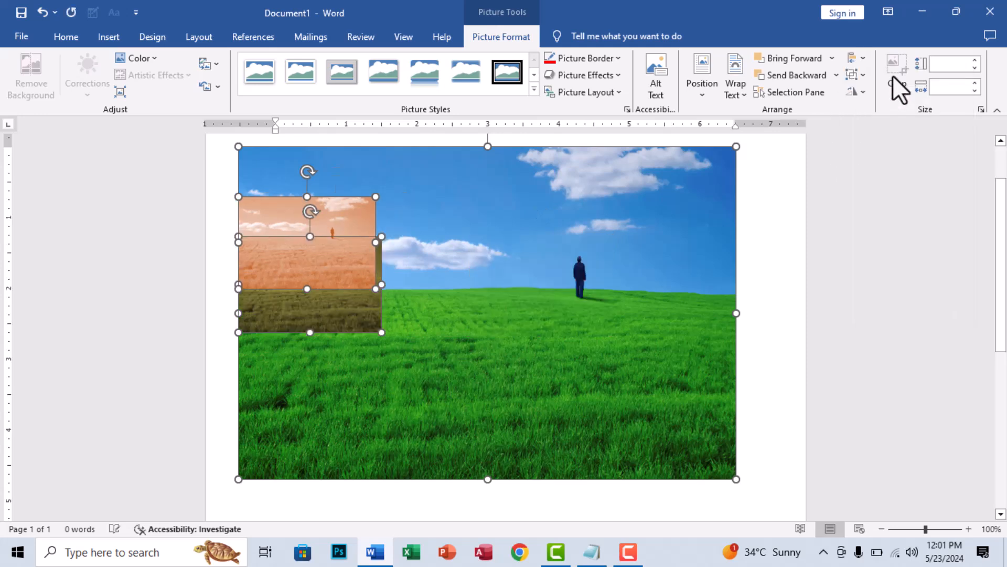
- Apply Align Center to the three selected pictures, followed by Align Right
click(867, 60)
click(880, 100)
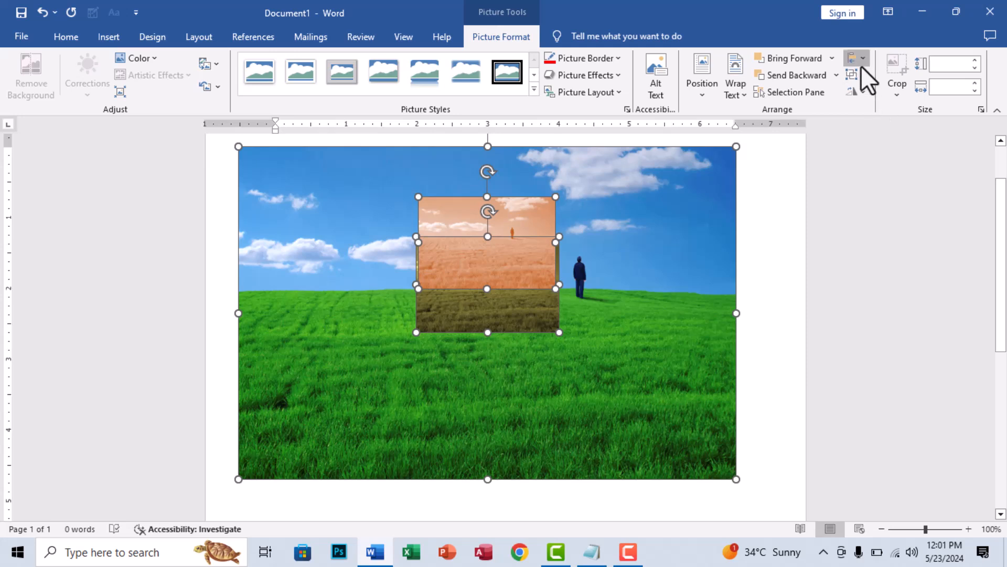
click(861, 65)
click(890, 116)
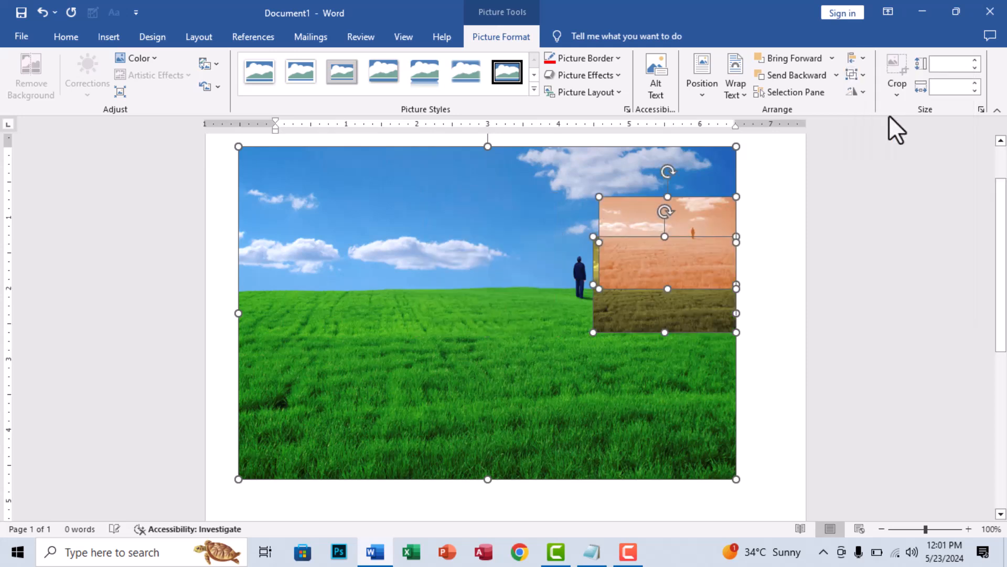
- Apply Align Middle to the three selected pictures, followed by Align Bottom and Align Middle again
click(863, 59)
click(877, 156)
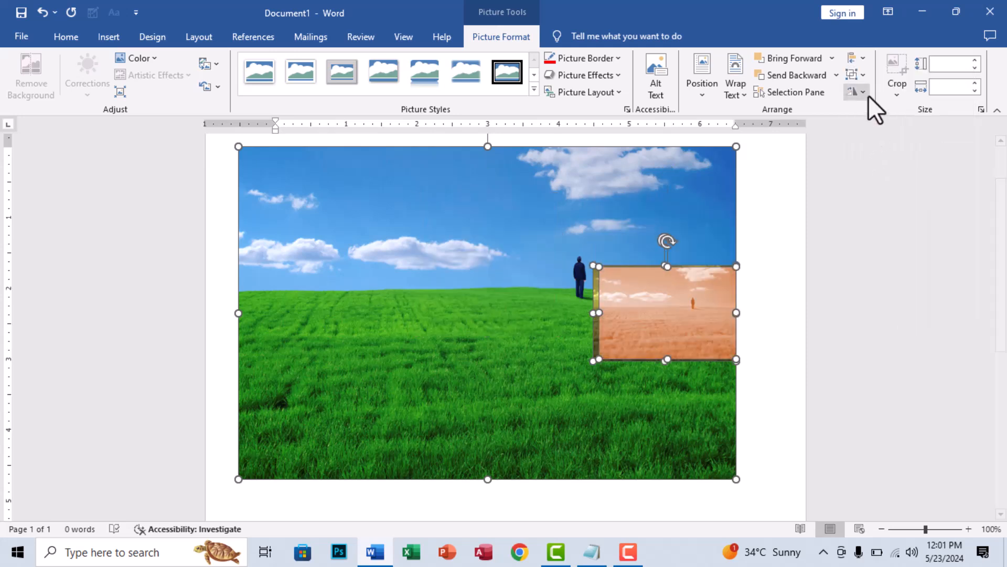
click(862, 61)
click(885, 168)
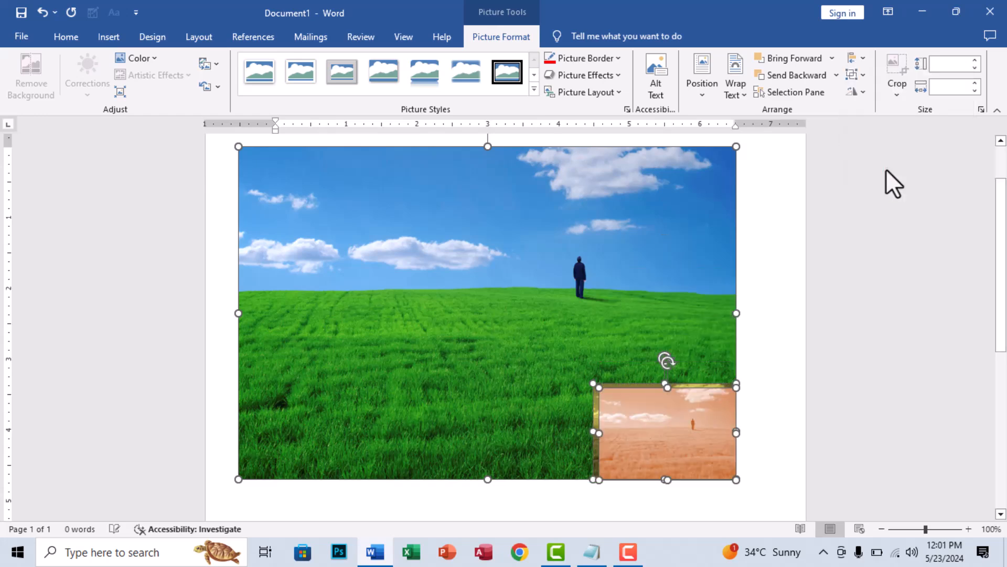
click(861, 63)
click(881, 144)
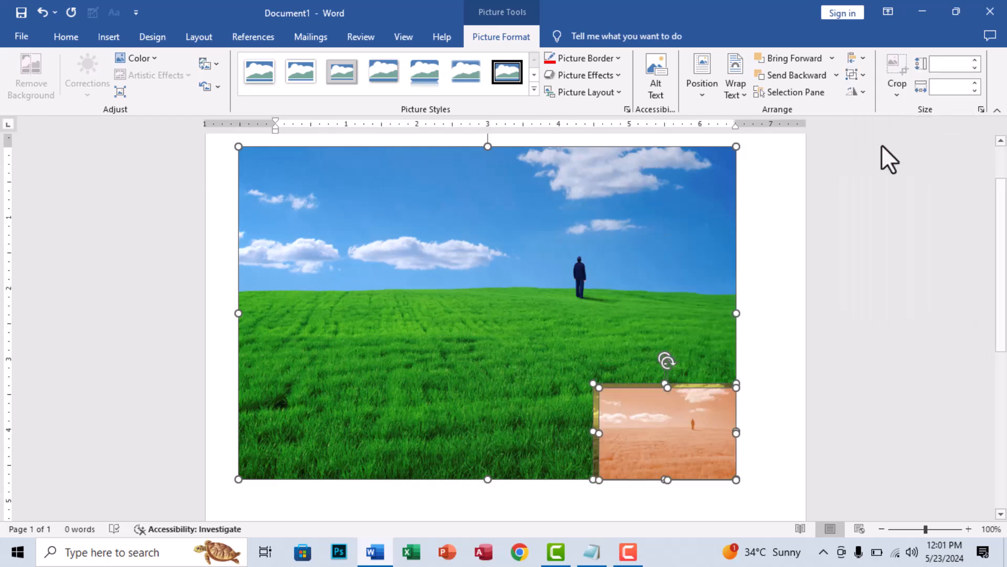
- Separate the orange and gold pictures over the green picture, with the orange one higher, and select all three pictures together
drag(666, 329, 429, 320)
drag(553, 258, 590, 277)
click(760, 249)
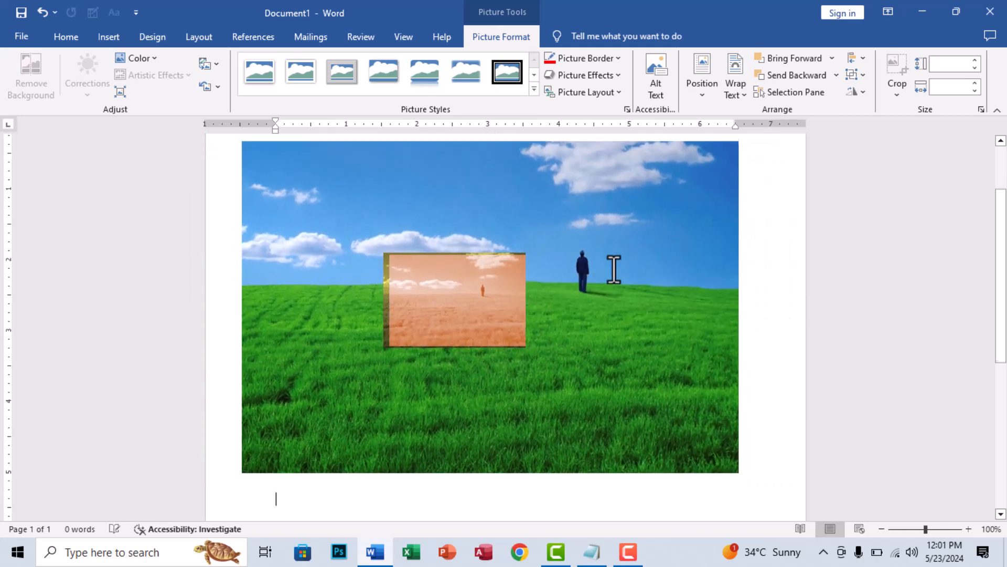
drag(477, 280, 604, 218)
drag(459, 314, 384, 331)
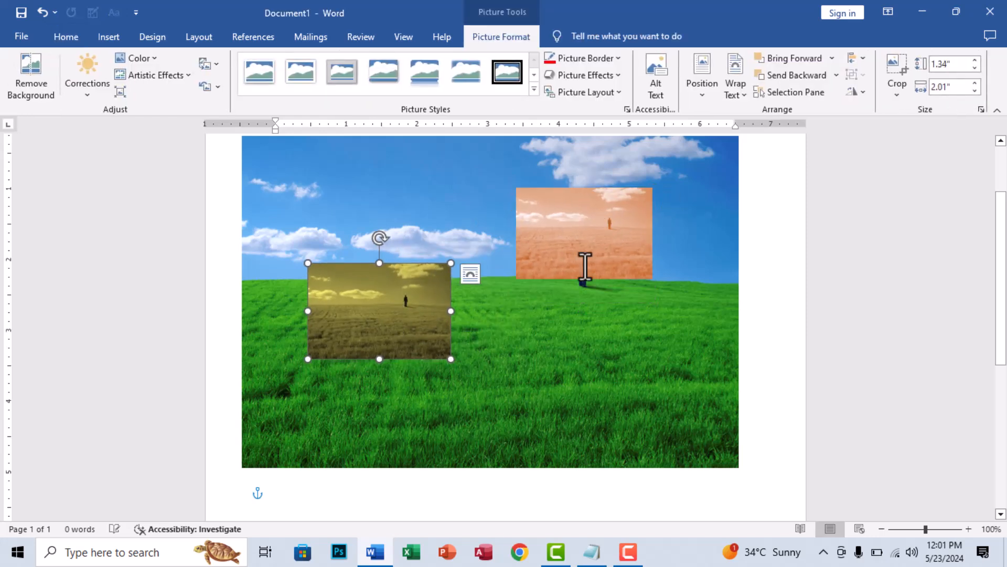
drag(604, 256, 603, 263)
shift+click(423, 299)
shift+click(529, 400)
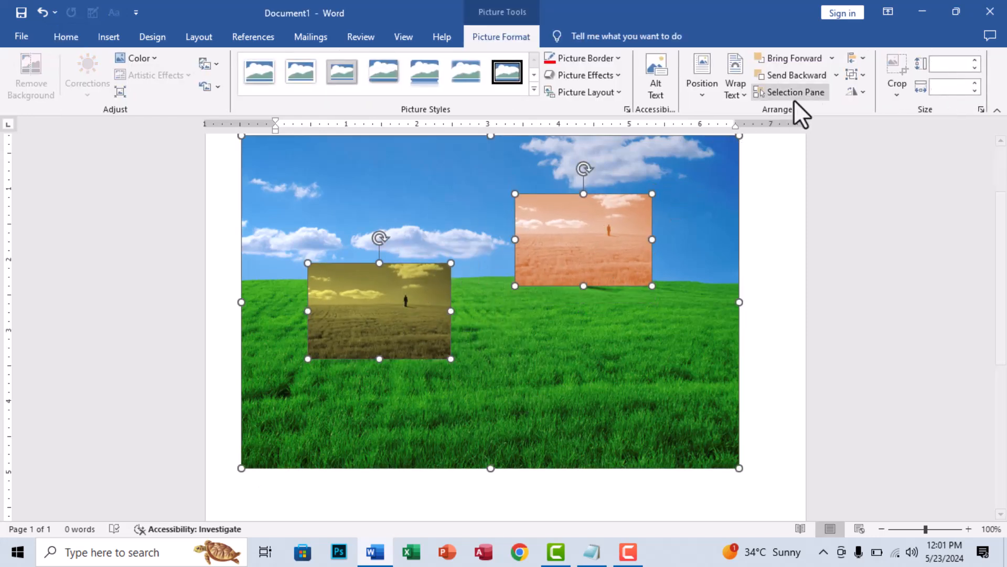
- Try Distribute Horizontally on the three selected pictures and undo it
click(852, 59)
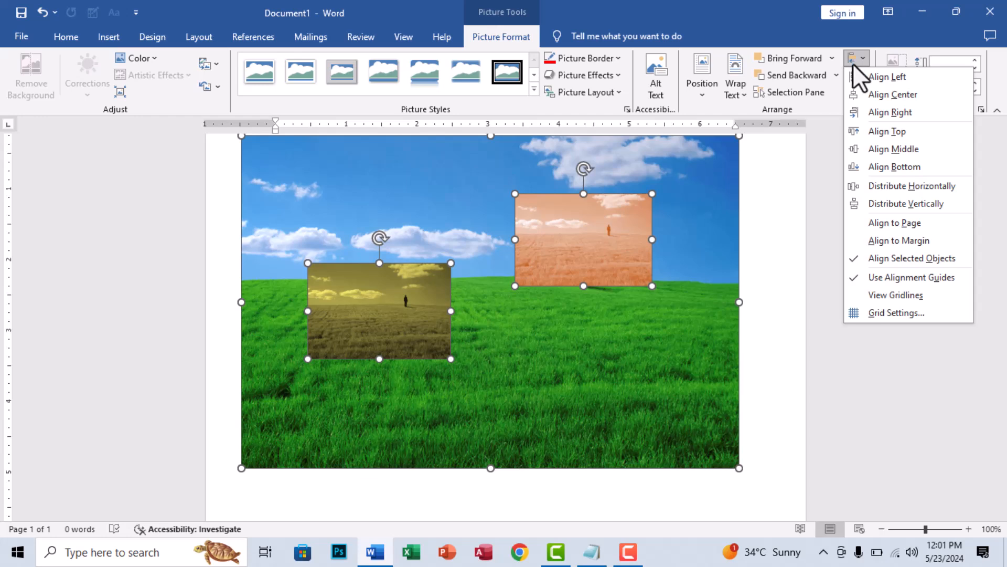
click(920, 194)
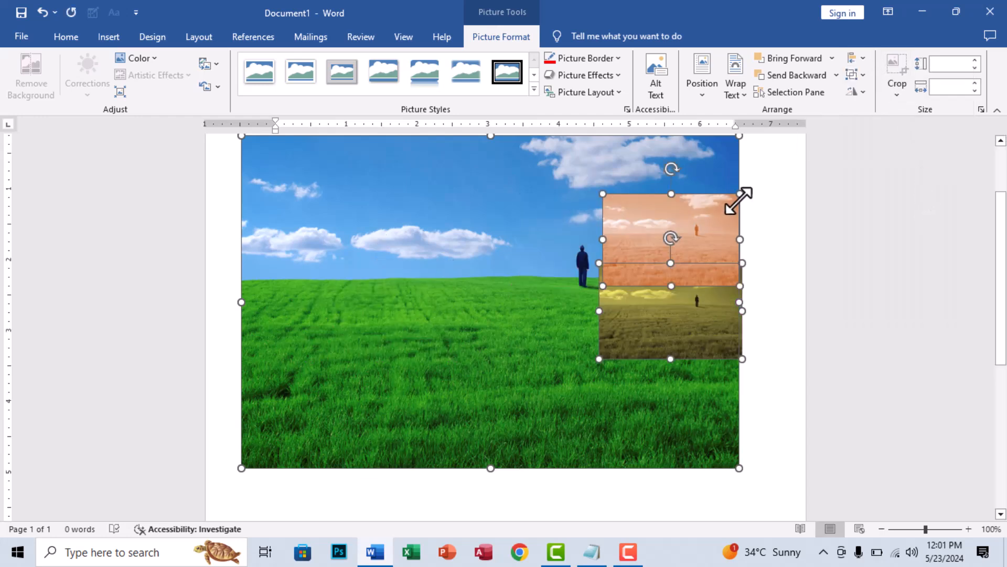
key(ctrl+z)
- Apply Distribute Vertically to the three selected pictures
click(861, 59)
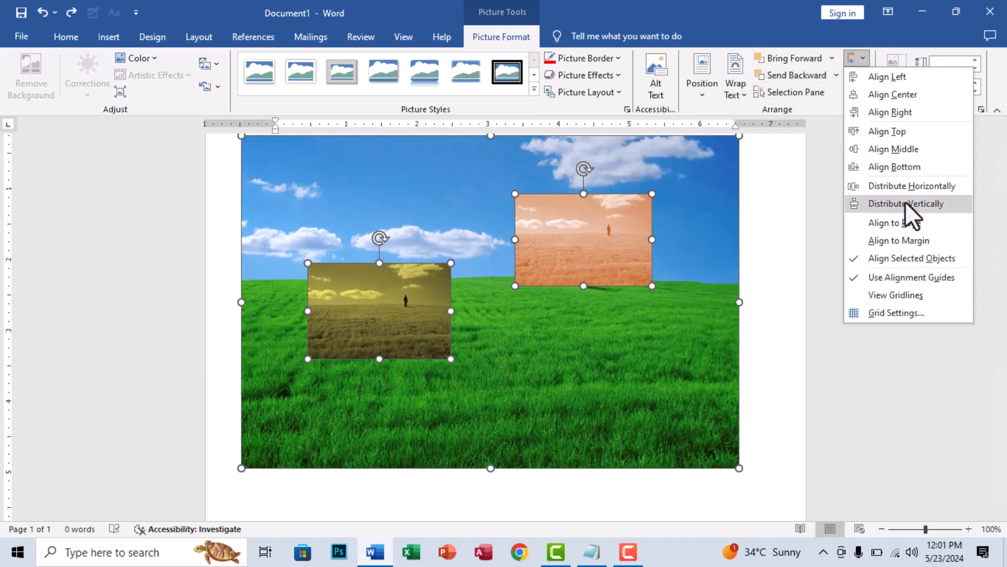
click(906, 202)
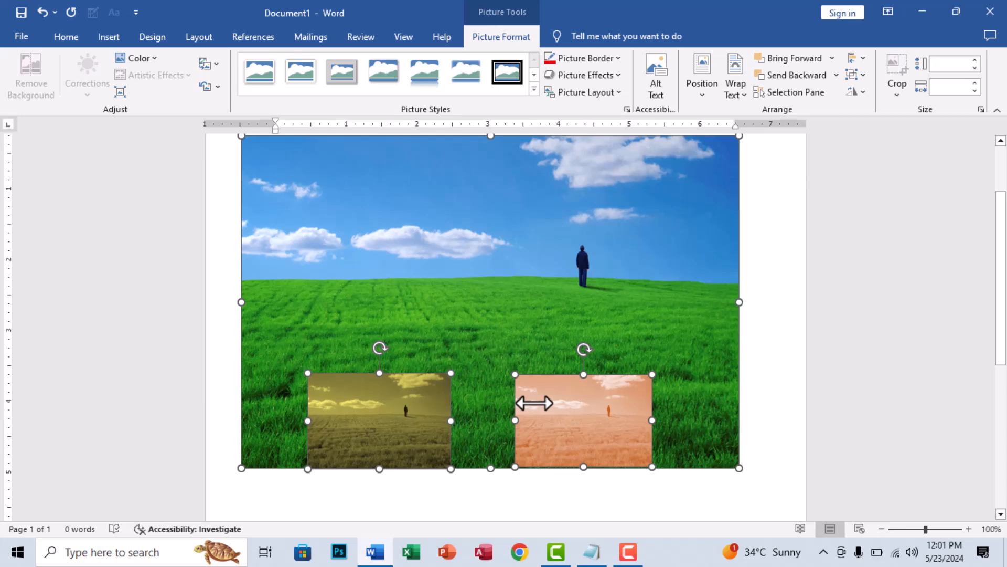
scroll(432, 416, up, 2)
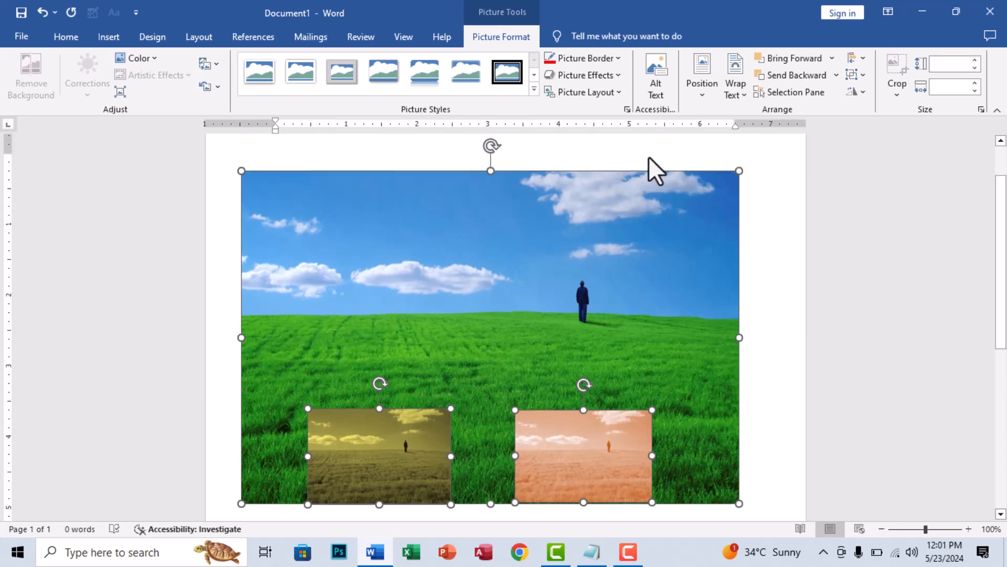
- Switch the alignment reference to Align to Margin and apply Align Left to the selected pictures
click(864, 54)
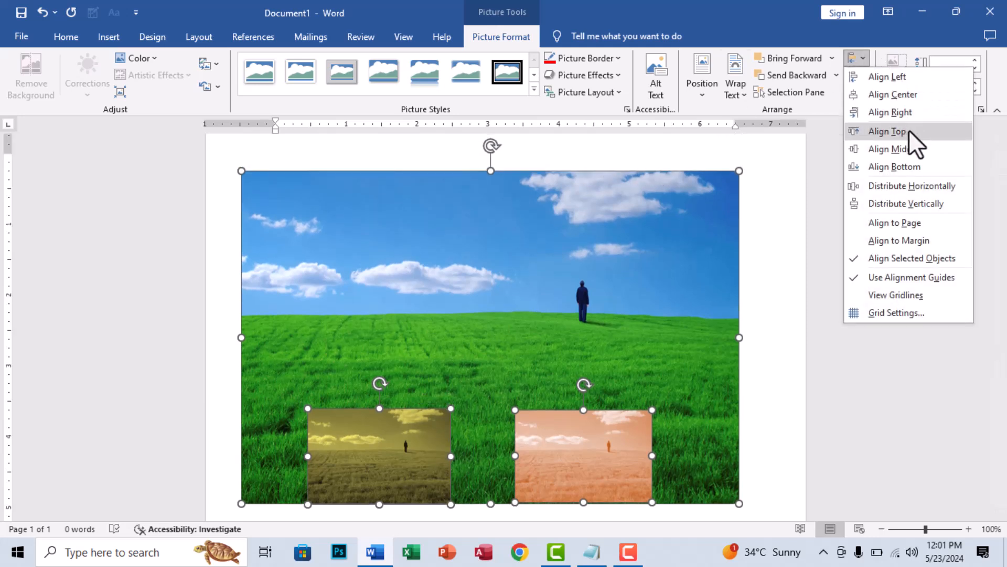
click(892, 241)
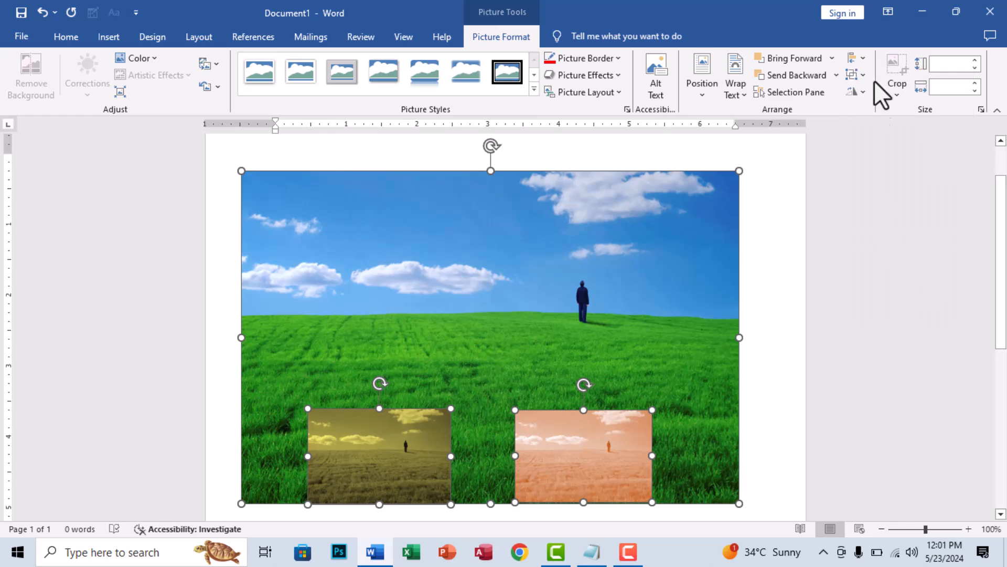
click(855, 56)
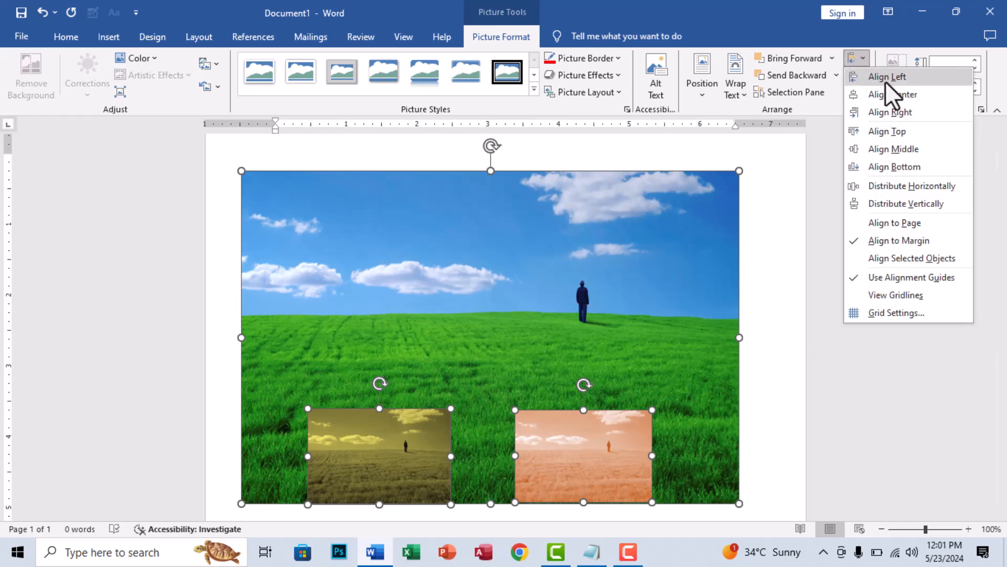
click(886, 80)
- Switch the alignment reference to Align to Page and align the three pictures to the page's left edge
click(857, 56)
click(896, 223)
click(856, 56)
click(858, 87)
click(865, 61)
click(871, 76)
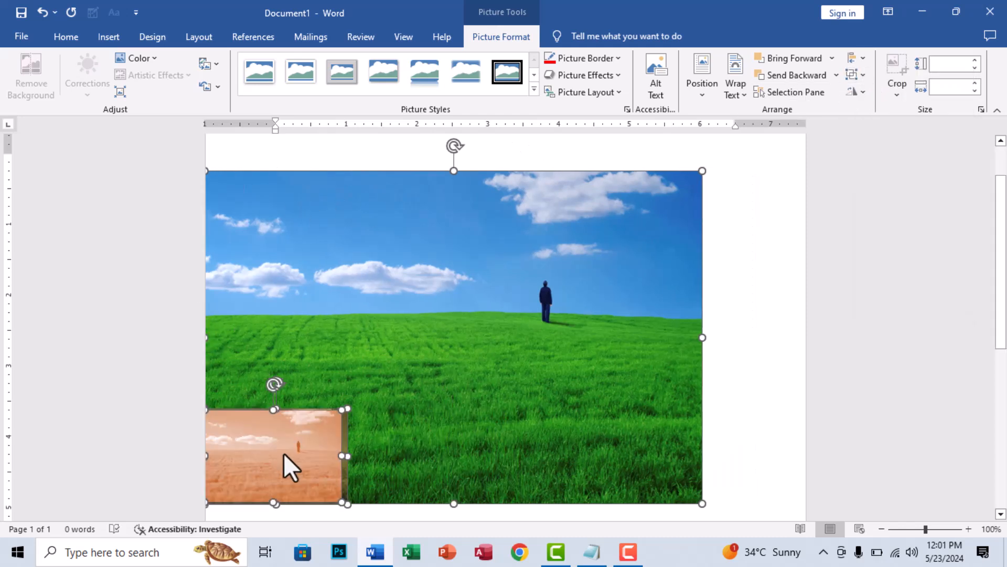
- Center the three pictures horizontally on the page and switch the alignment reference back to Align Selected Objects
click(856, 57)
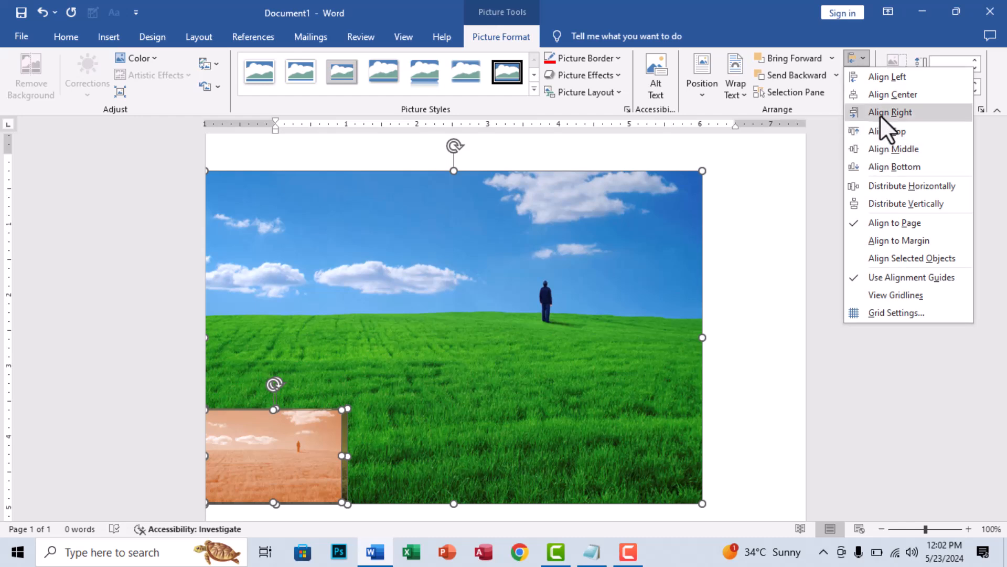
click(886, 94)
click(863, 59)
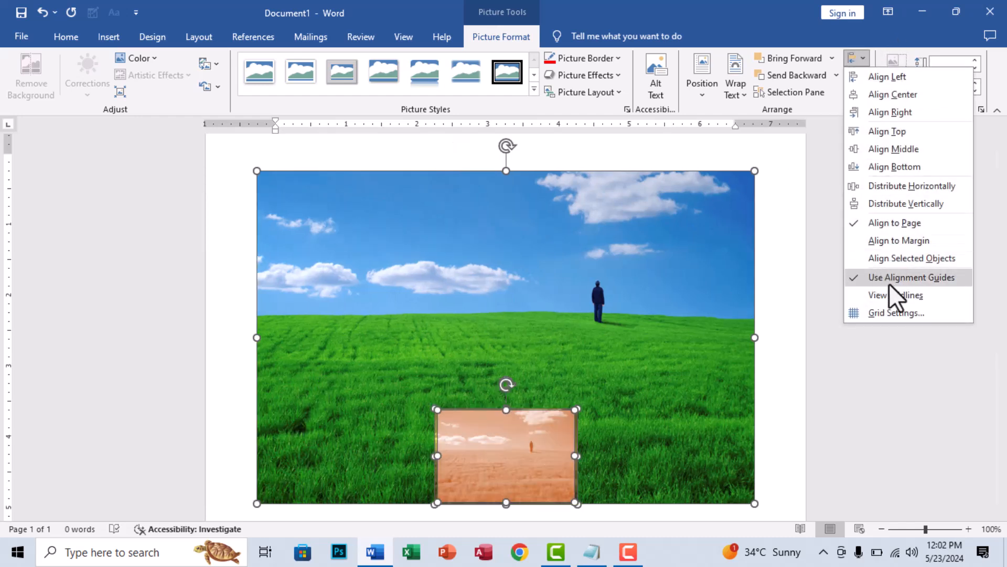
click(889, 257)
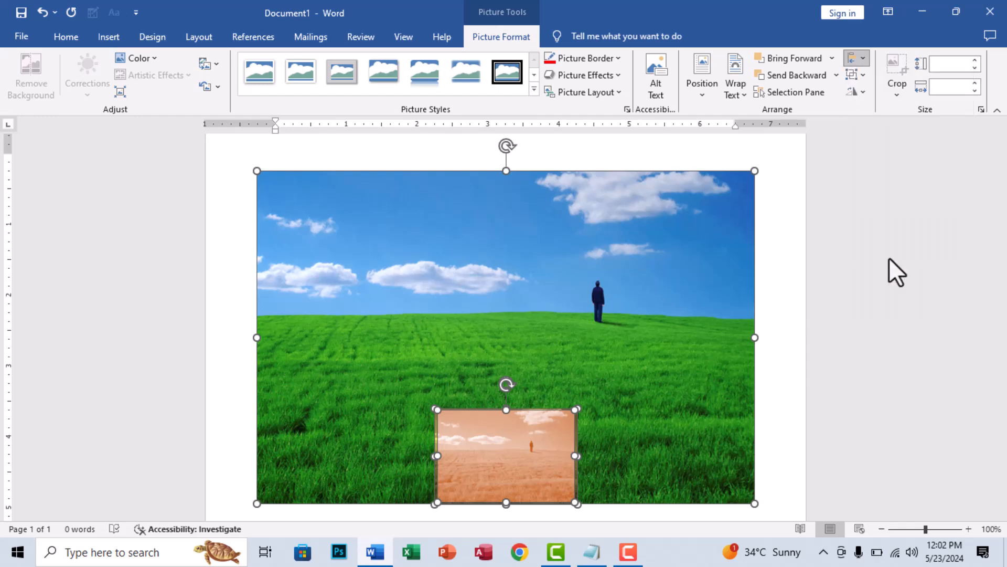
- Check the Use Alignment Guides option, deselect the pictures, and move the orange picture up into the green picture's upper half, centered horizontally
click(861, 58)
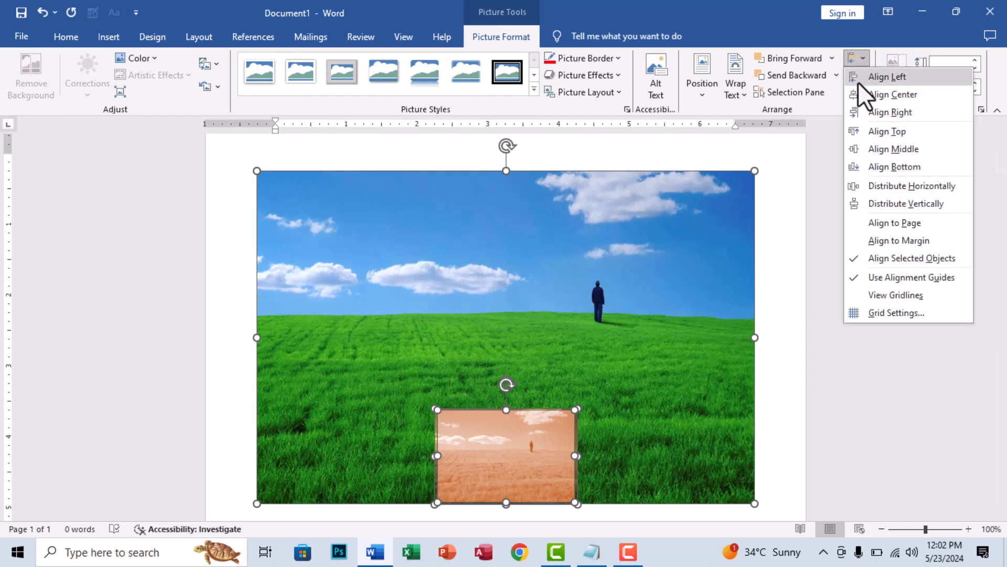
click(897, 277)
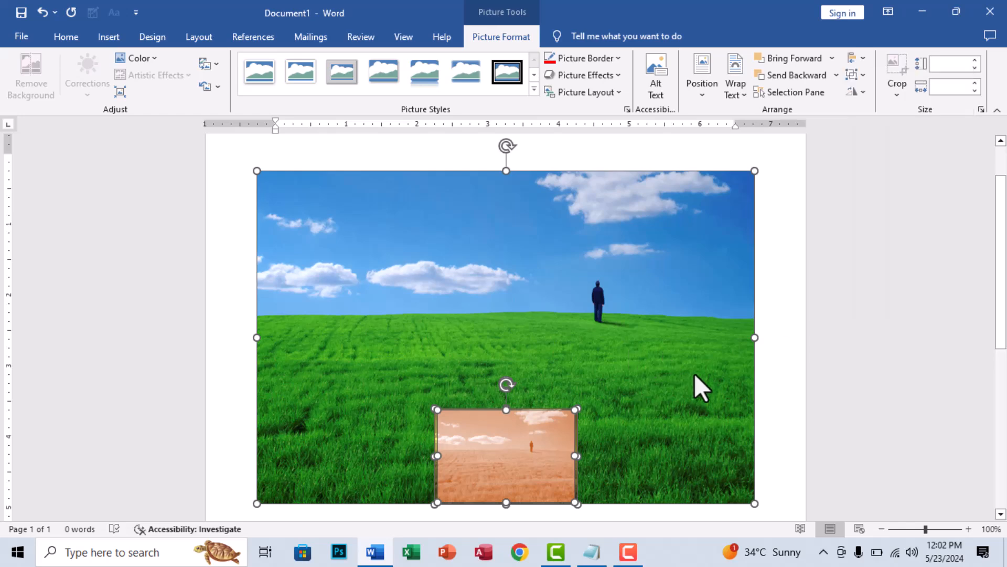
click(765, 387)
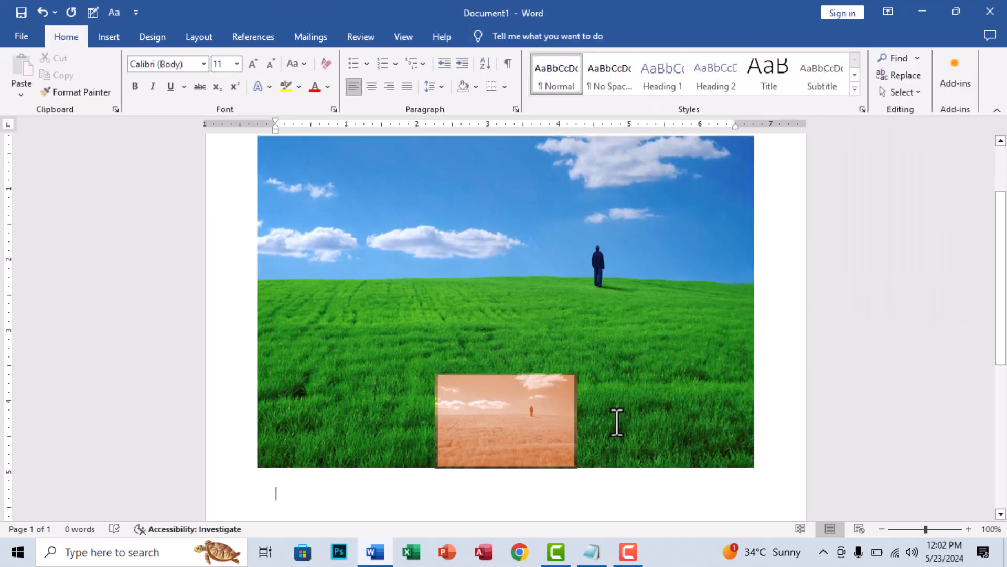
scroll(617, 423, up, 2)
scroll(617, 423, down, 2)
drag(534, 414, 525, 449)
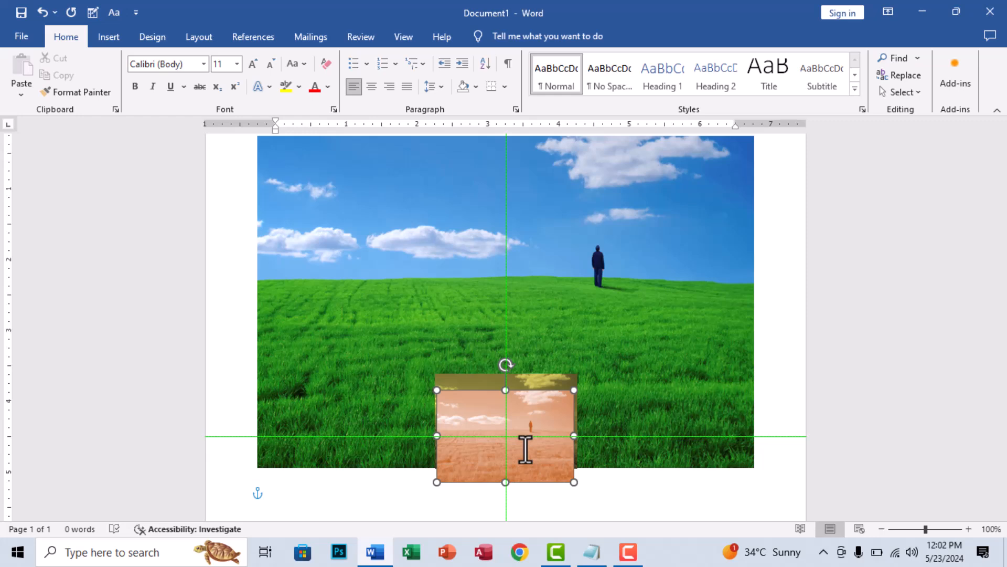
drag(526, 449, 544, 249)
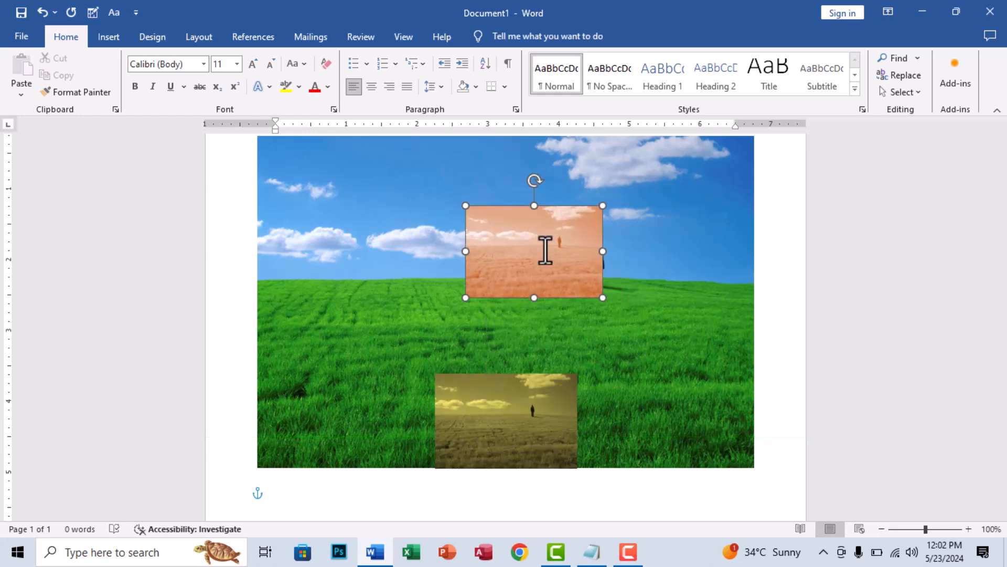
click(651, 268)
key(ctrl+z)
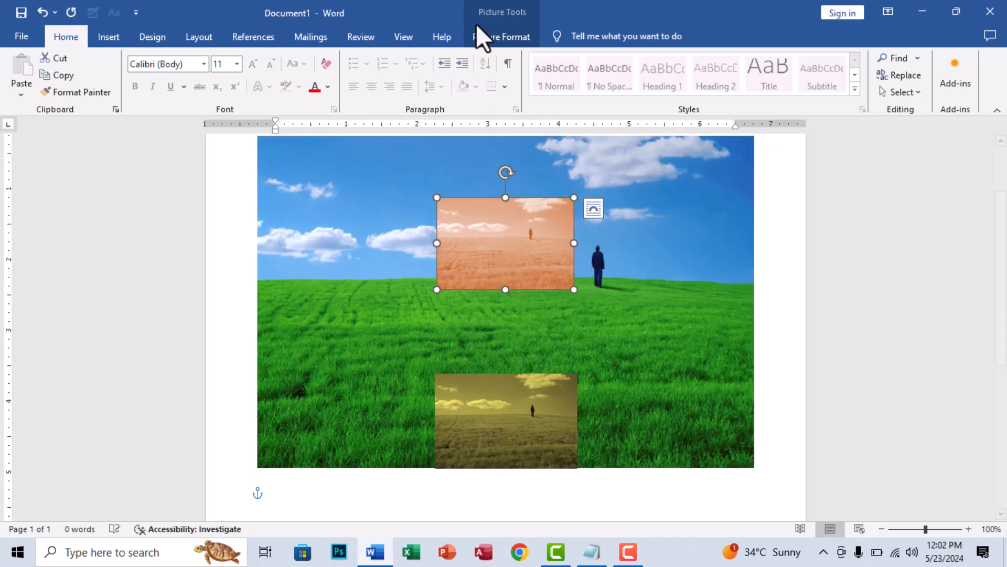
- Show the gridlines on the page, look them over below the pictures, and hide them again
click(483, 35)
click(855, 62)
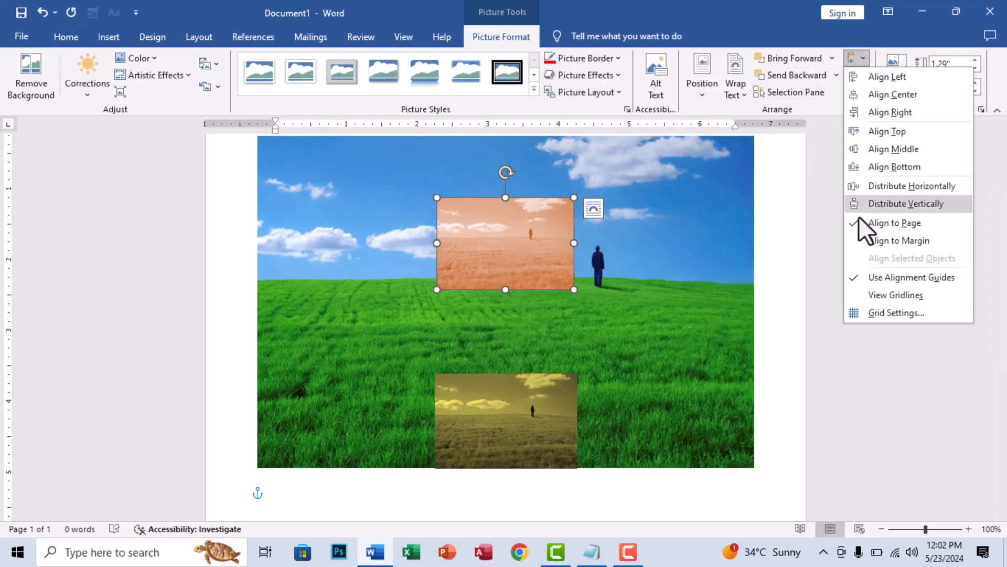
click(891, 297)
scroll(396, 322, down, 6)
scroll(347, 320, up, 3)
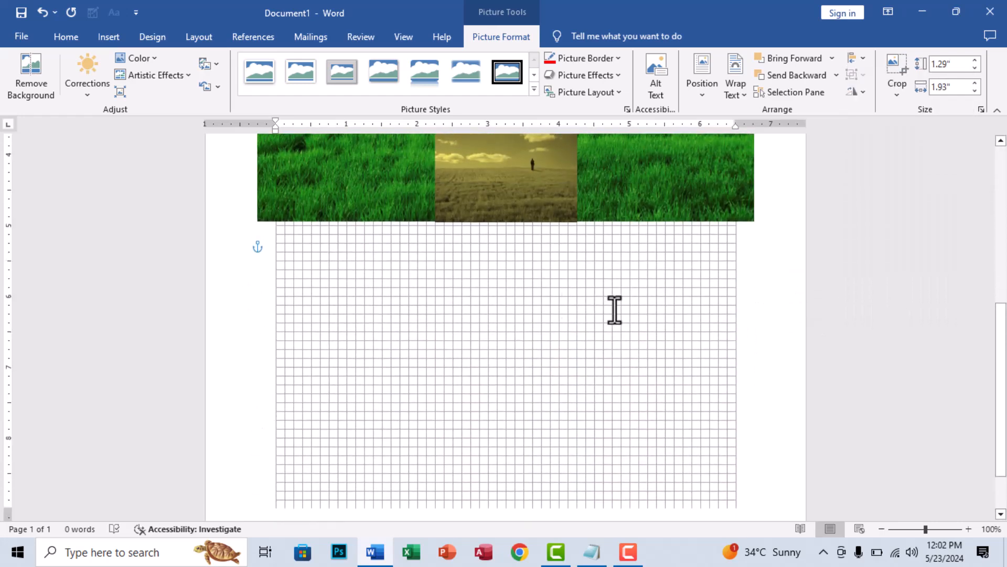
click(854, 57)
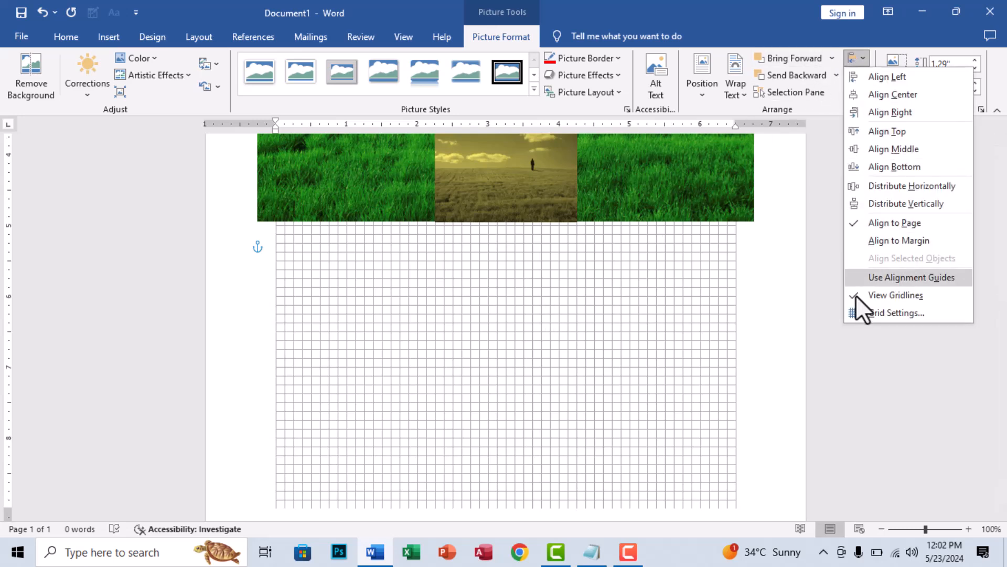
click(881, 296)
- Review the alignment guide, snapping and grid options in the Grid and Guides settings and close them without changes
click(861, 59)
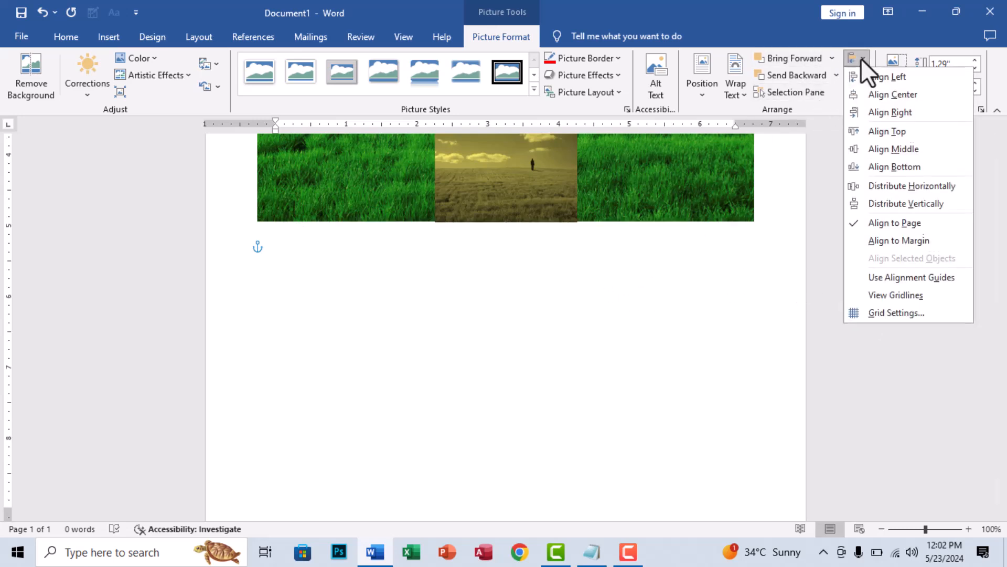
click(881, 310)
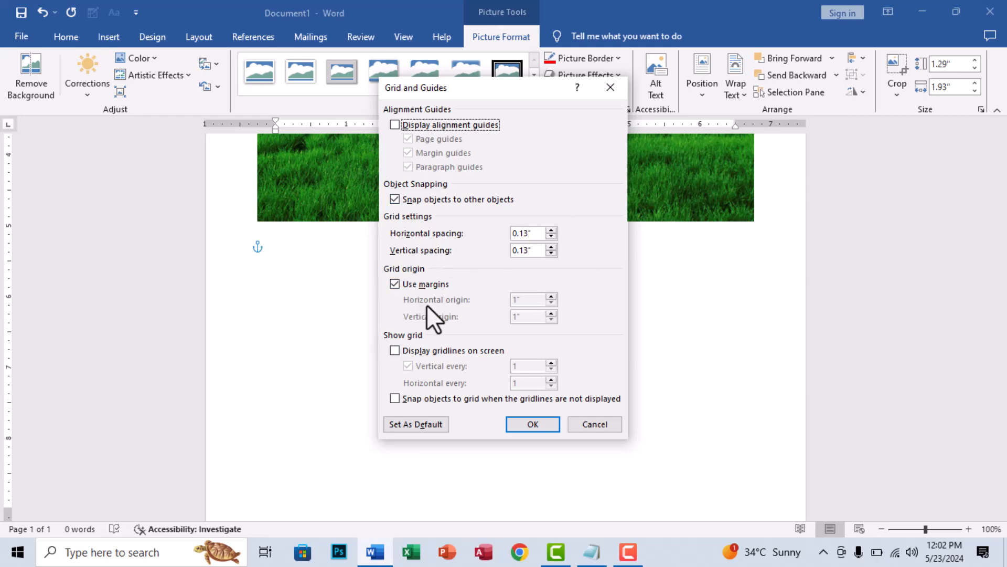
click(612, 87)
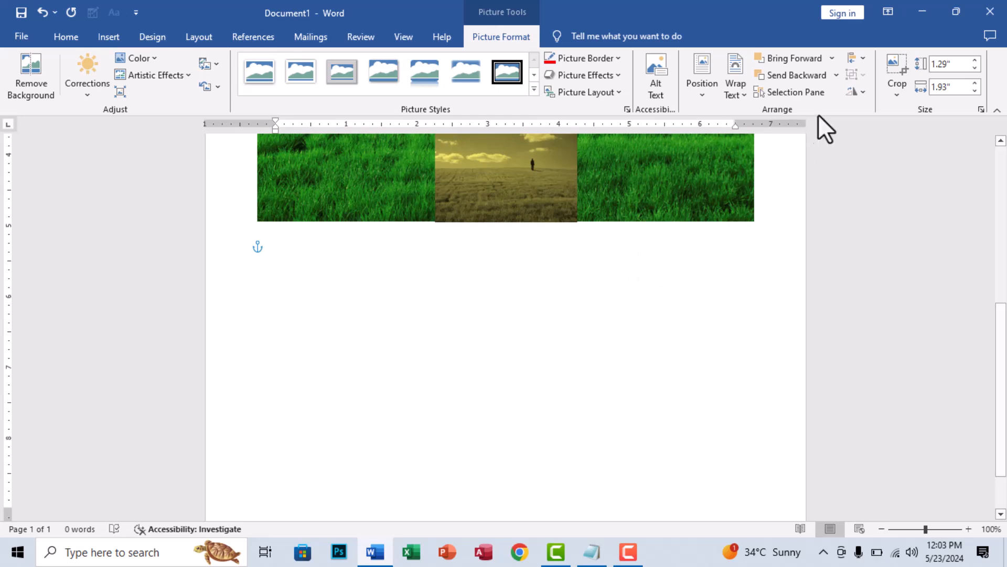
click(852, 62)
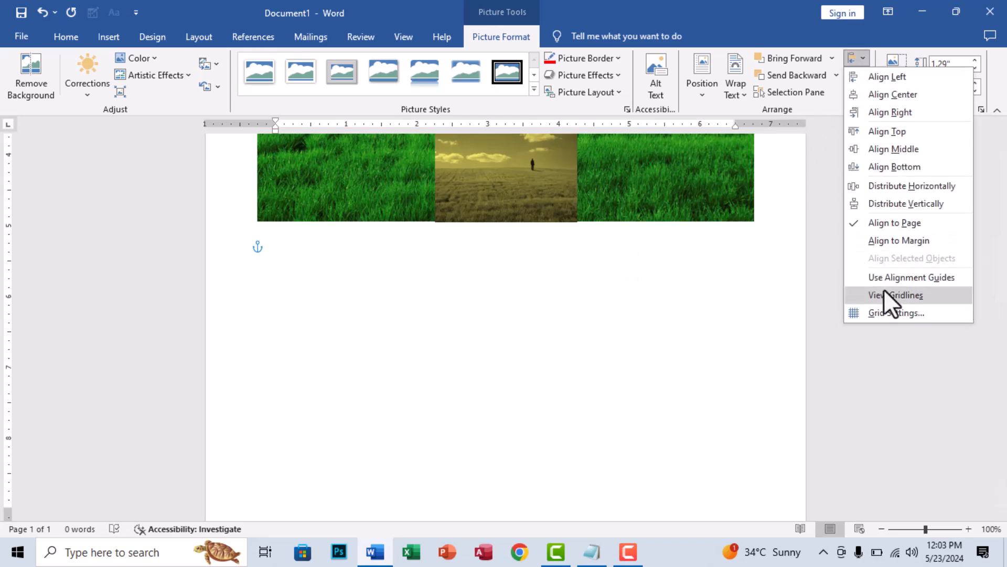
click(669, 266)
- Select the orange, gold and green pictures together
scroll(671, 189, up, 6)
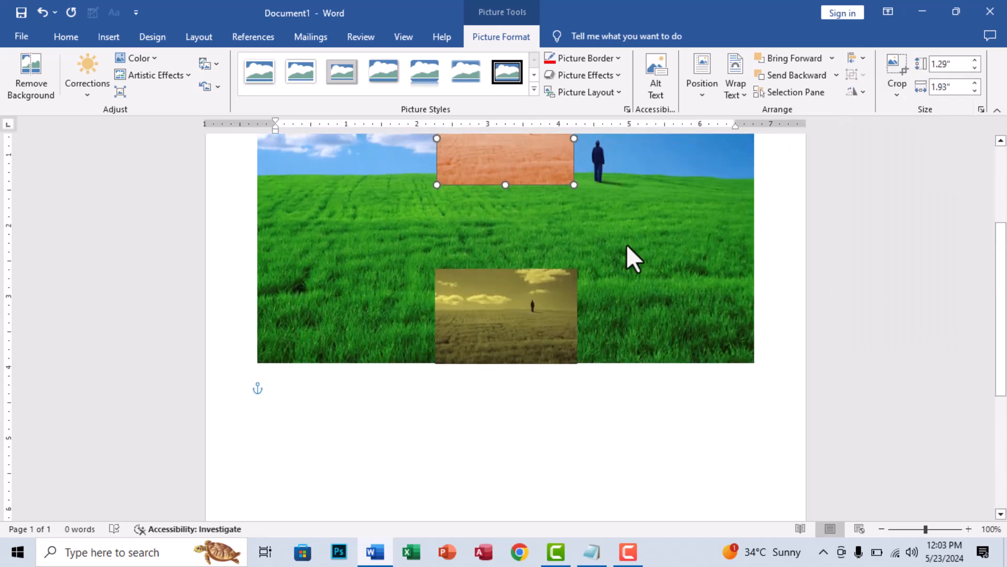
shift+click(504, 457)
shift+click(688, 373)
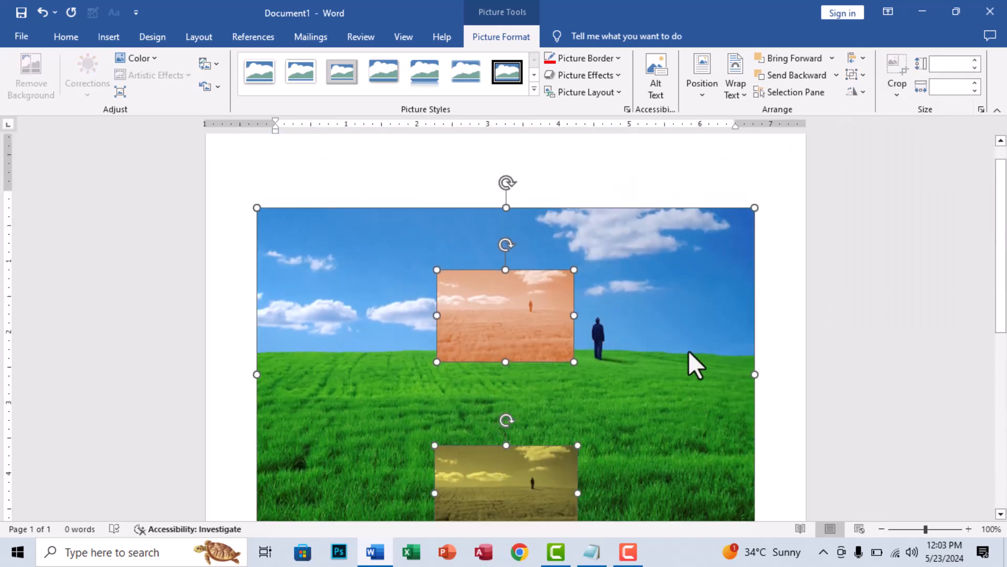
scroll(599, 313, down, 1)
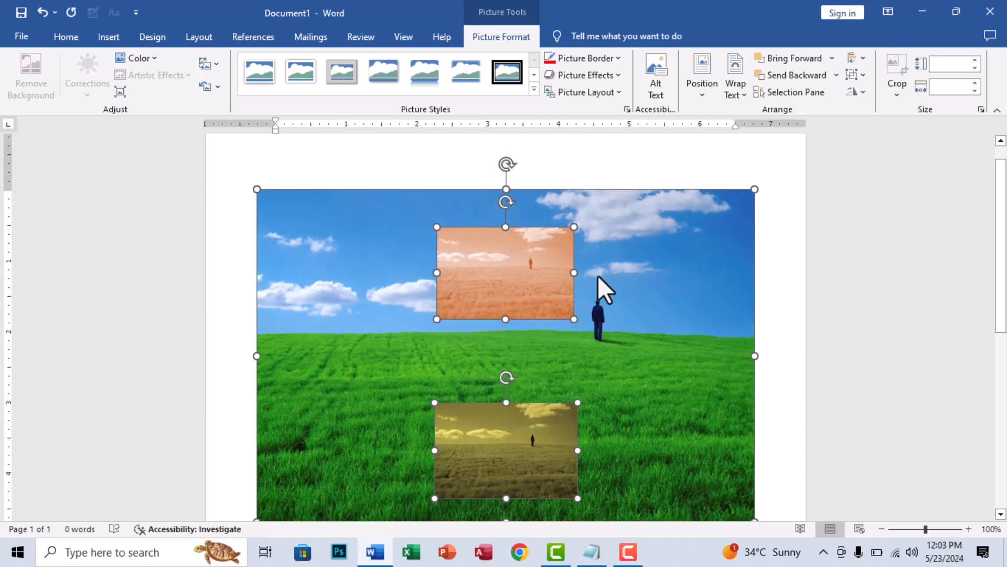
scroll(604, 309, down, 2)
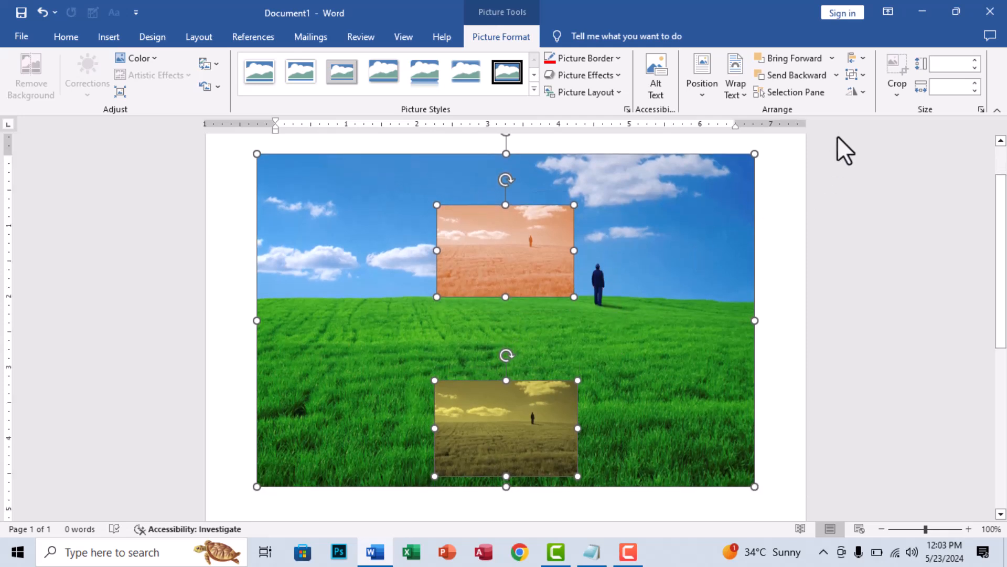
- Group the three selected pictures and move the group slightly to the left and down on the page
click(862, 74)
click(862, 99)
mouse_move(654, 277)
mouse_down()
mouse_move(639, 256)
mouse_move(649, 238)
mouse_move(646, 269)
mouse_up()
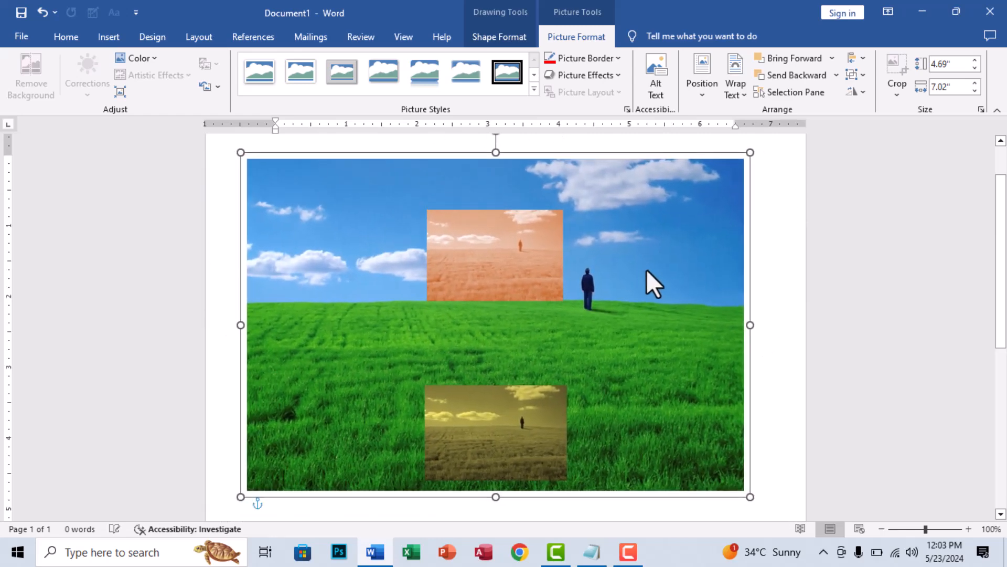
- Ungroup the orange, gold and green pictures and delete all three from the page
click(863, 75)
click(868, 111)
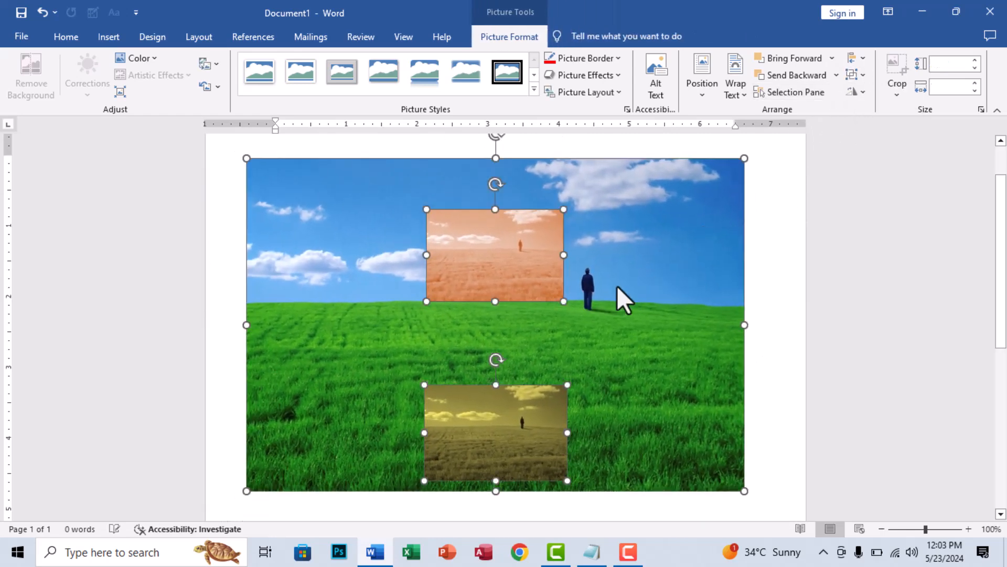
click(863, 75)
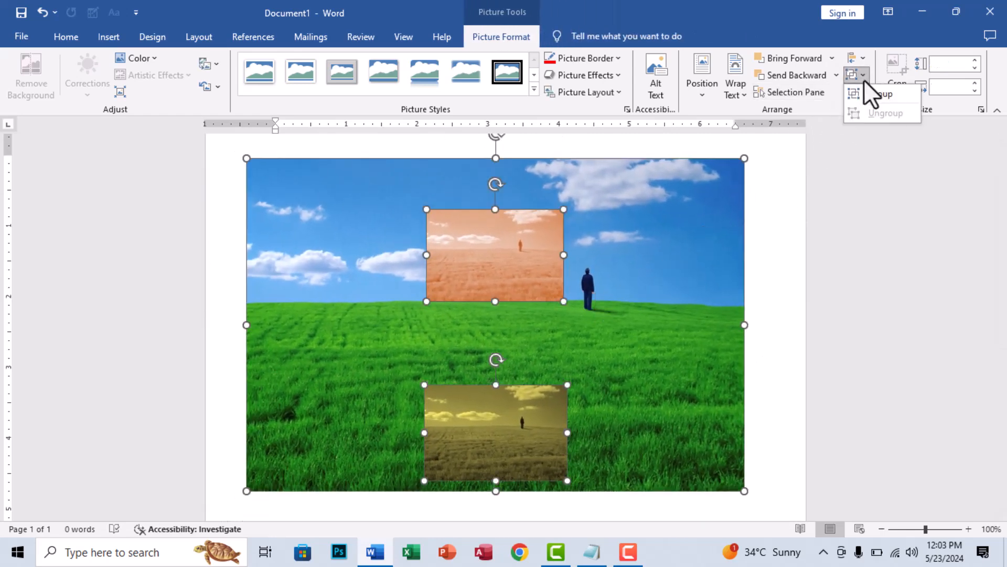
click(664, 279)
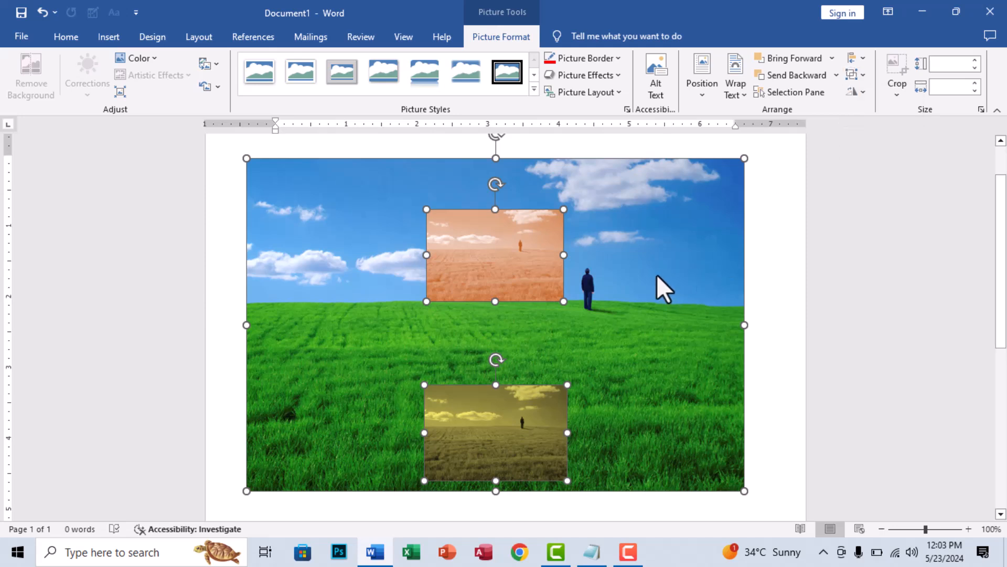
key(Delete)
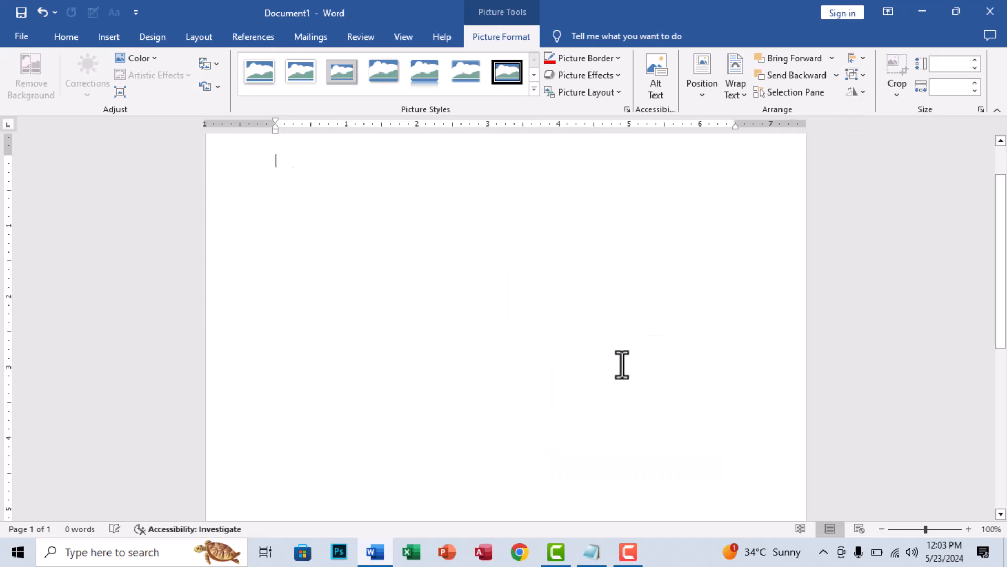
- Insert the picture j0433066, a hand holding a globe, from the General Graphics folder into the empty document
click(113, 37)
click(150, 90)
click(153, 131)
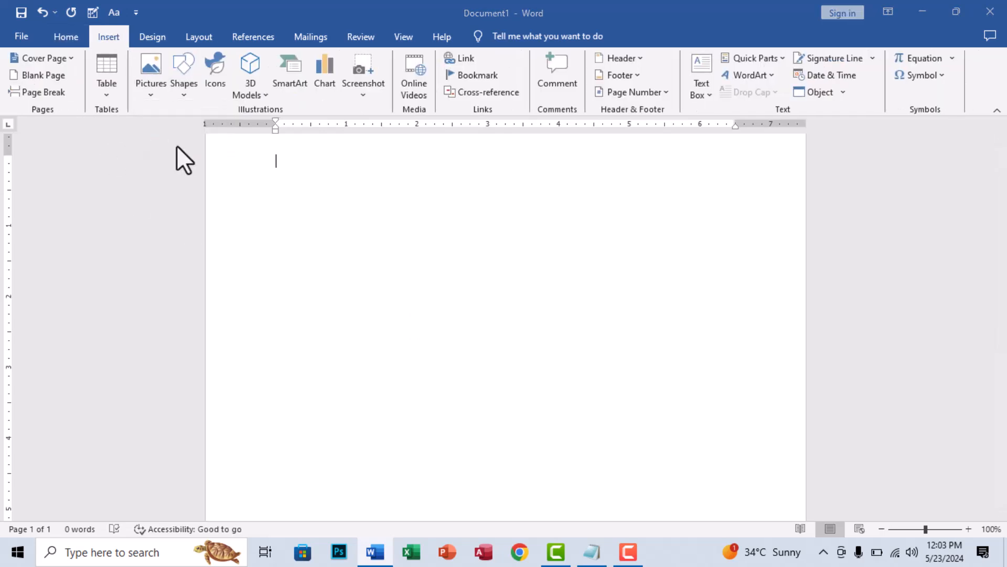
scroll(550, 341, down, 15)
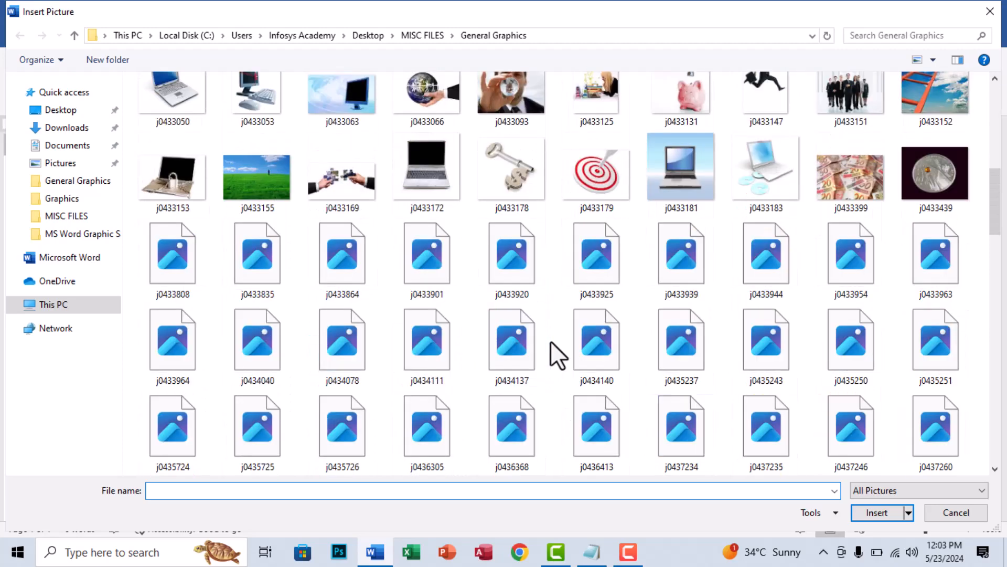
scroll(551, 349, down, 6)
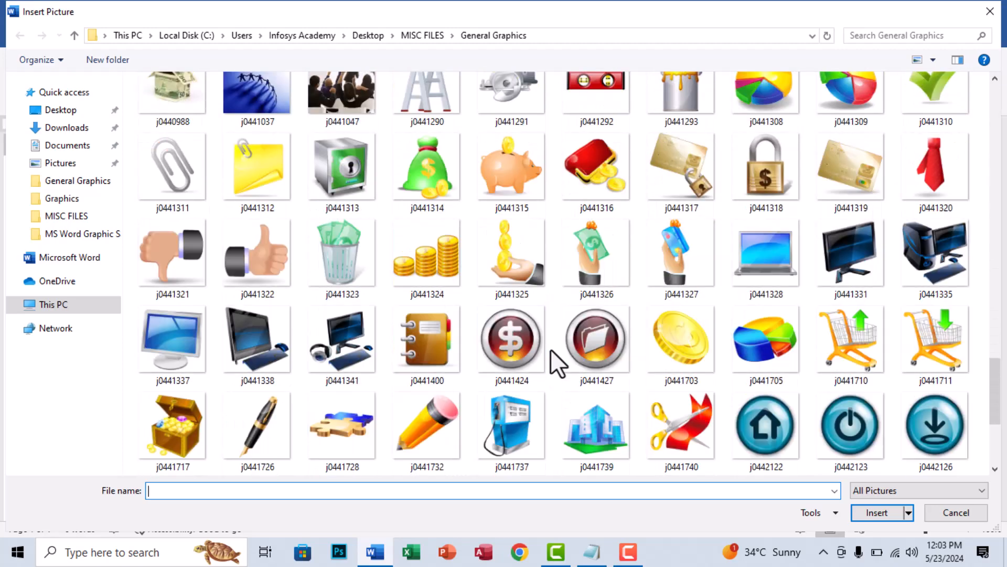
scroll(550, 351, up, 3)
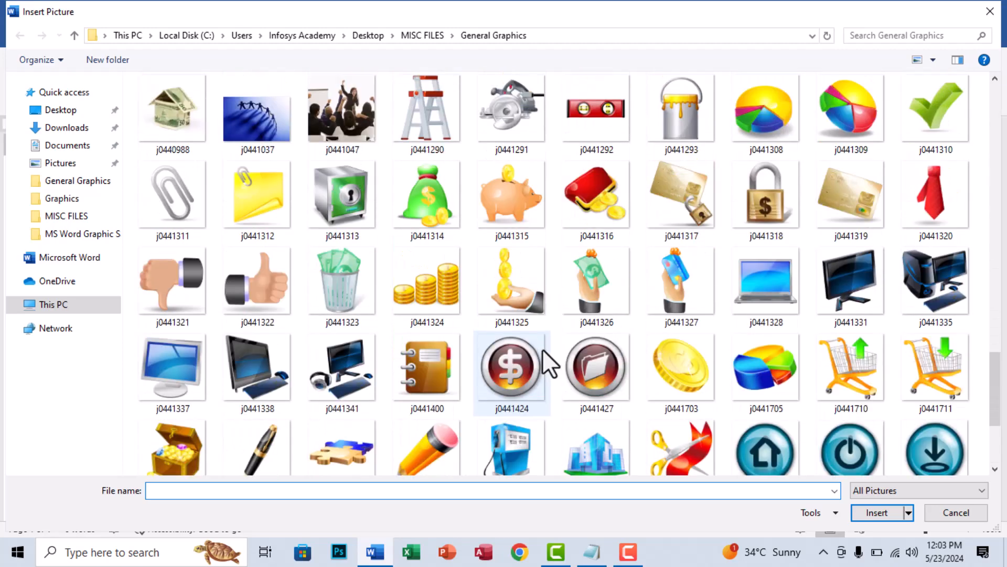
scroll(543, 349, down, 3)
scroll(545, 348, up, 10)
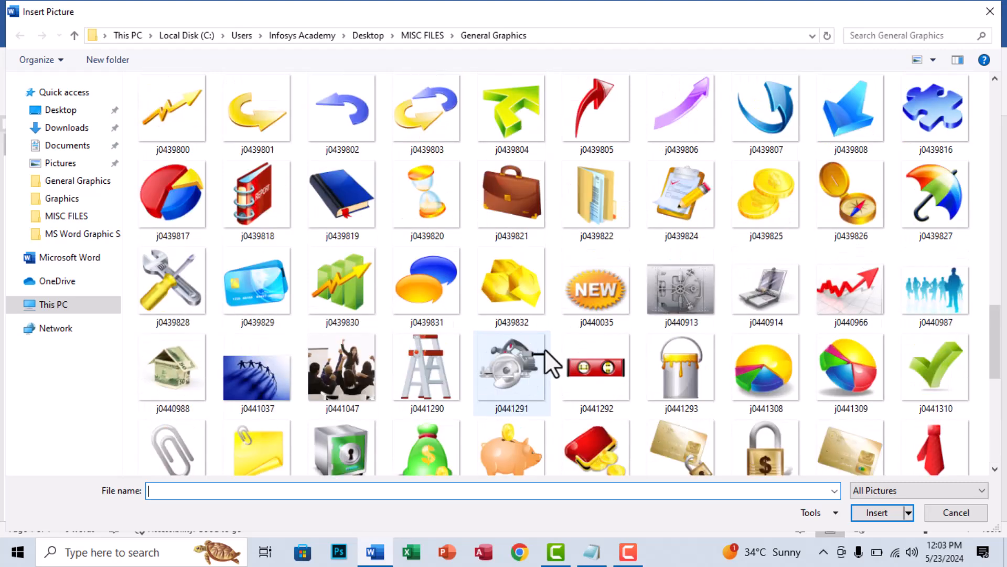
scroll(544, 348, up, 4)
scroll(545, 348, up, 3)
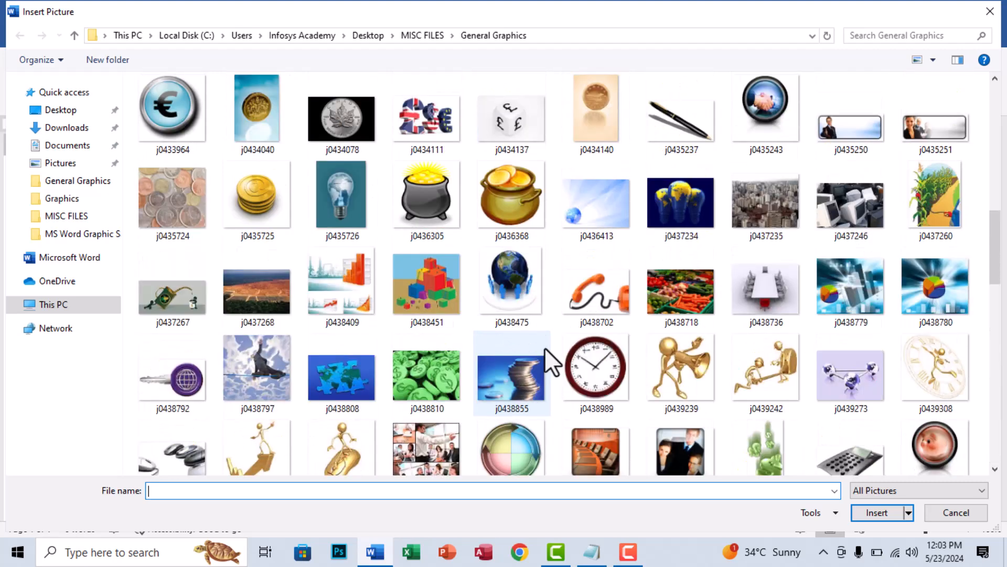
scroll(544, 347, down, 2)
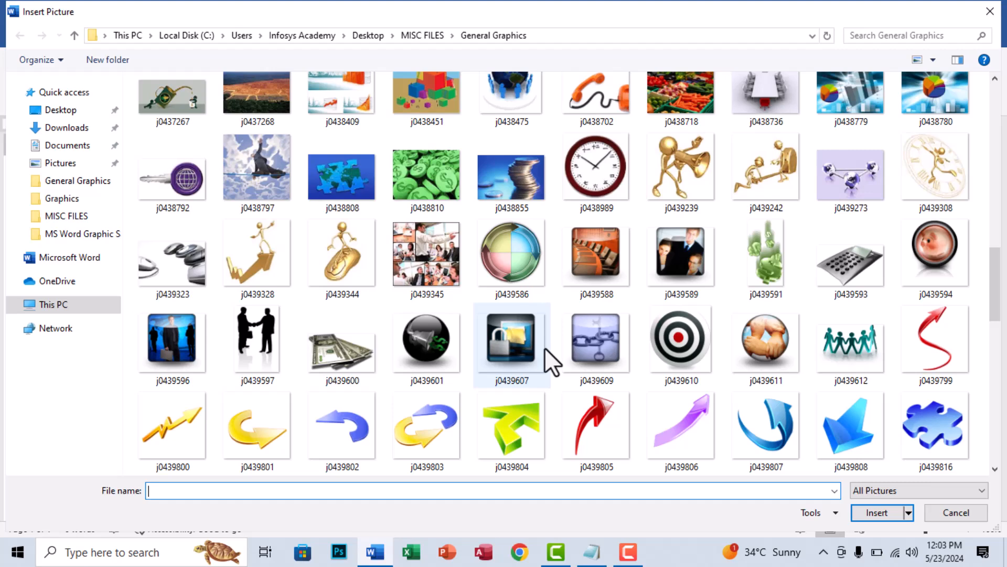
scroll(545, 348, up, 3)
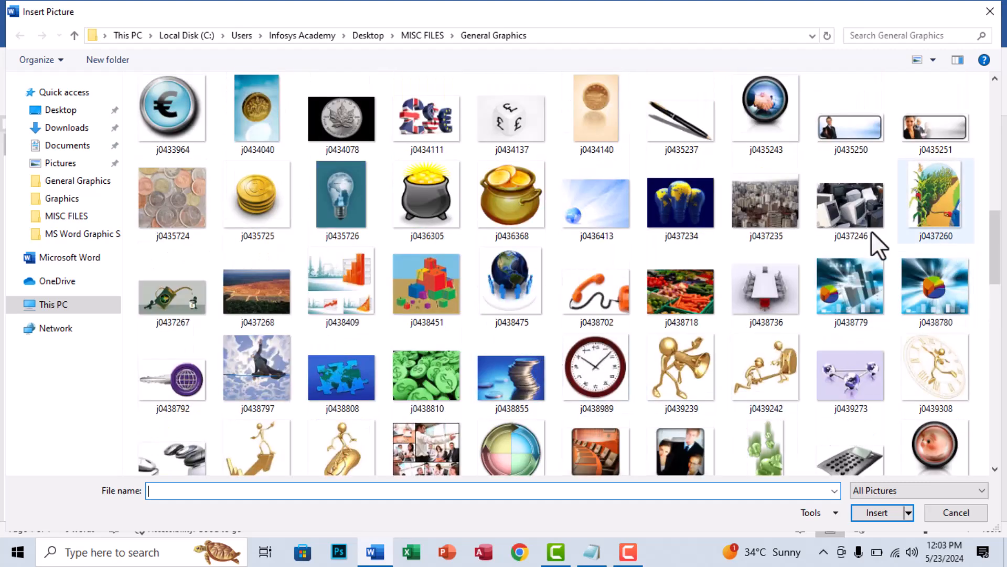
scroll(796, 252, up, 4)
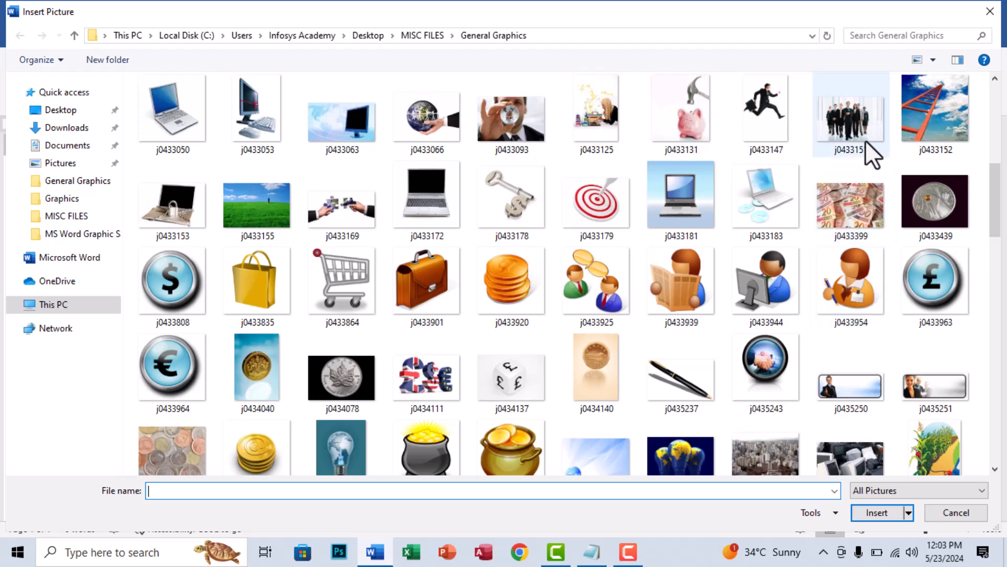
double_click(421, 137)
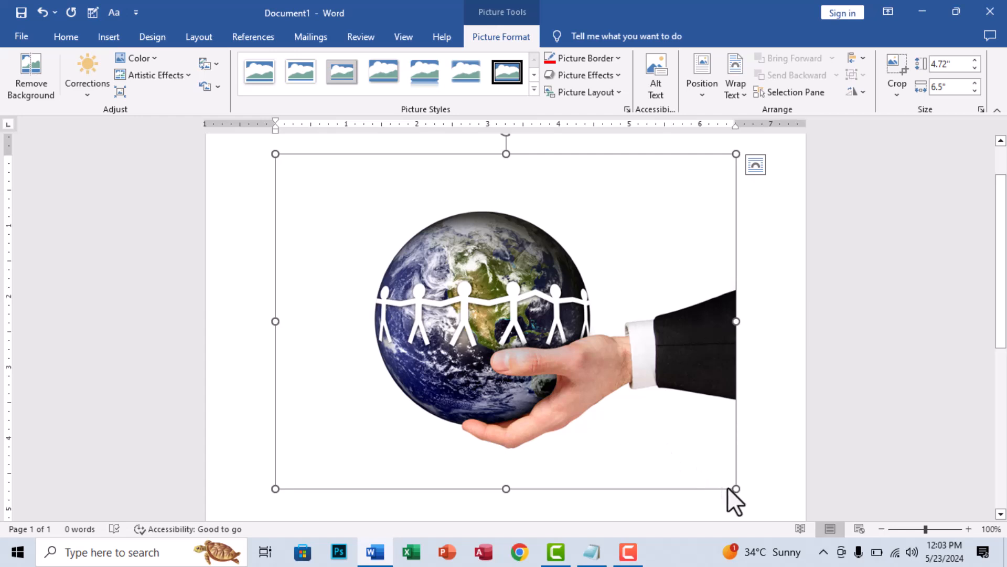